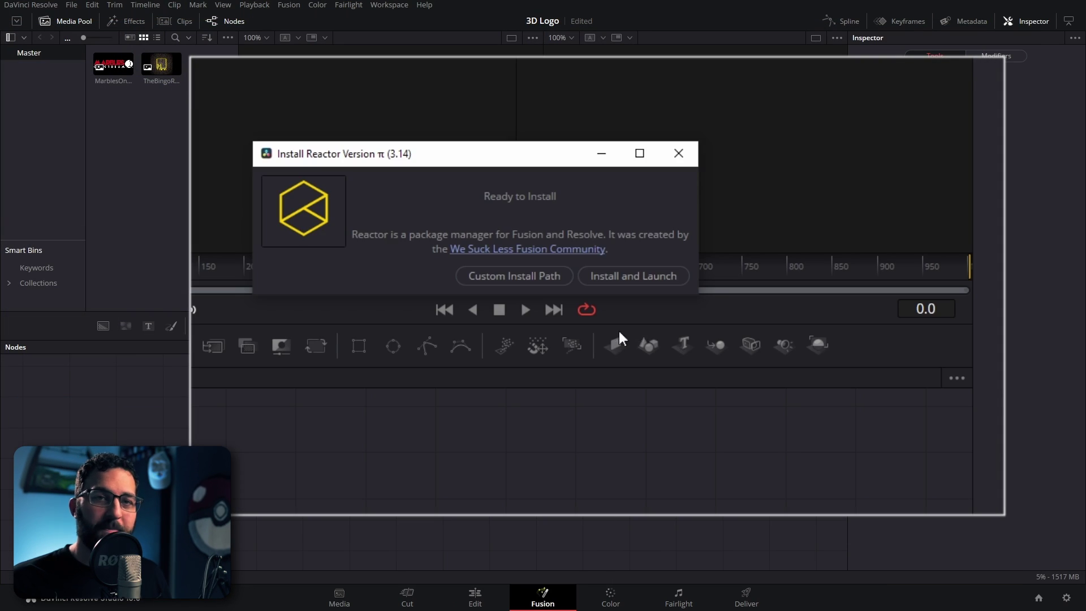
- Install the Reactor package manager and open its package list
click(667, 277)
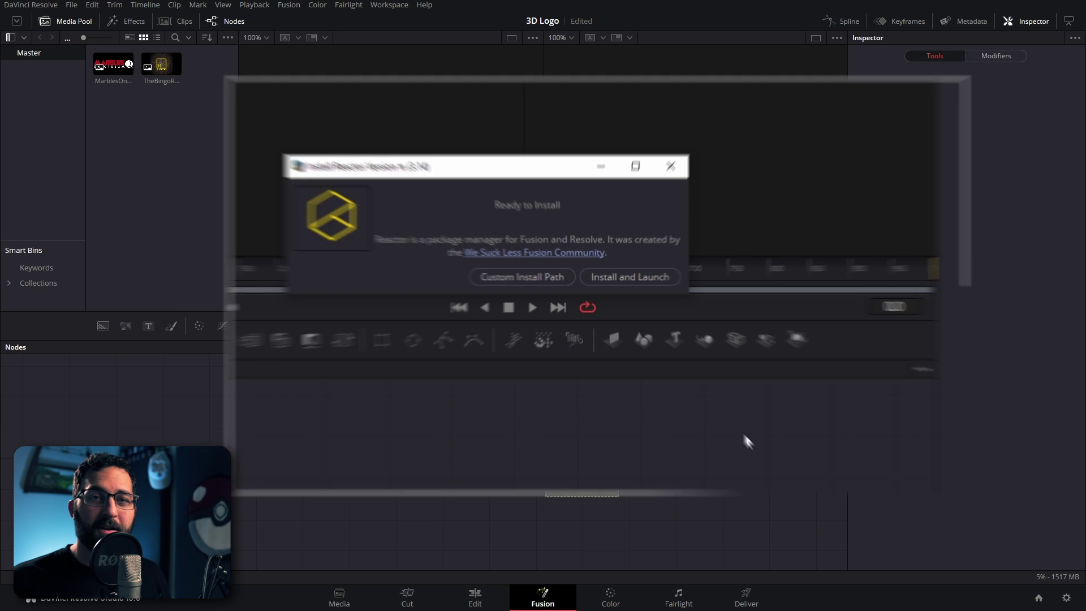
click(401, 5)
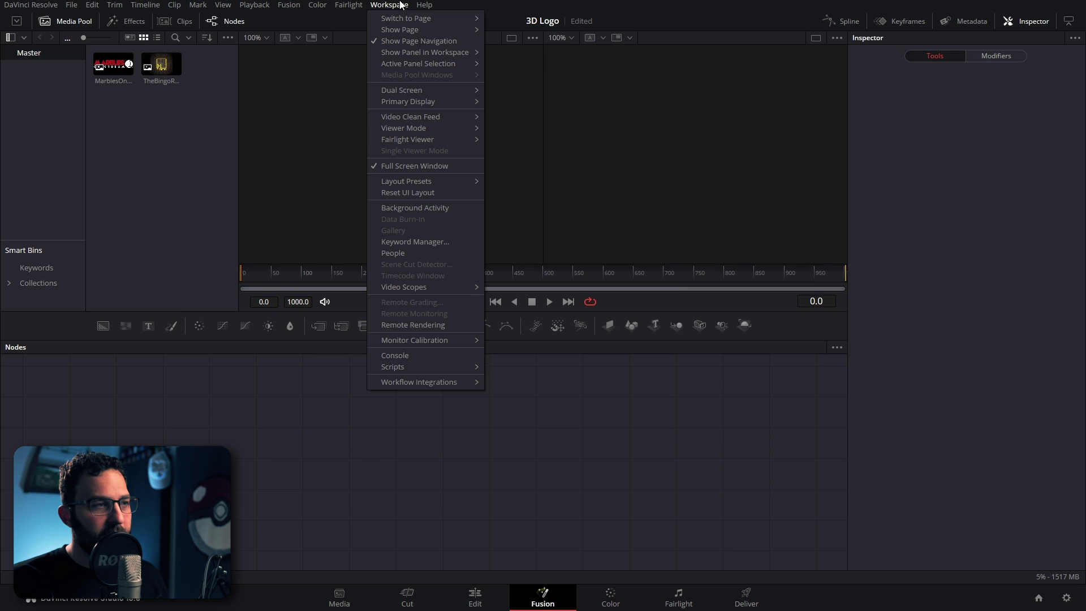
mouse_move(430, 366)
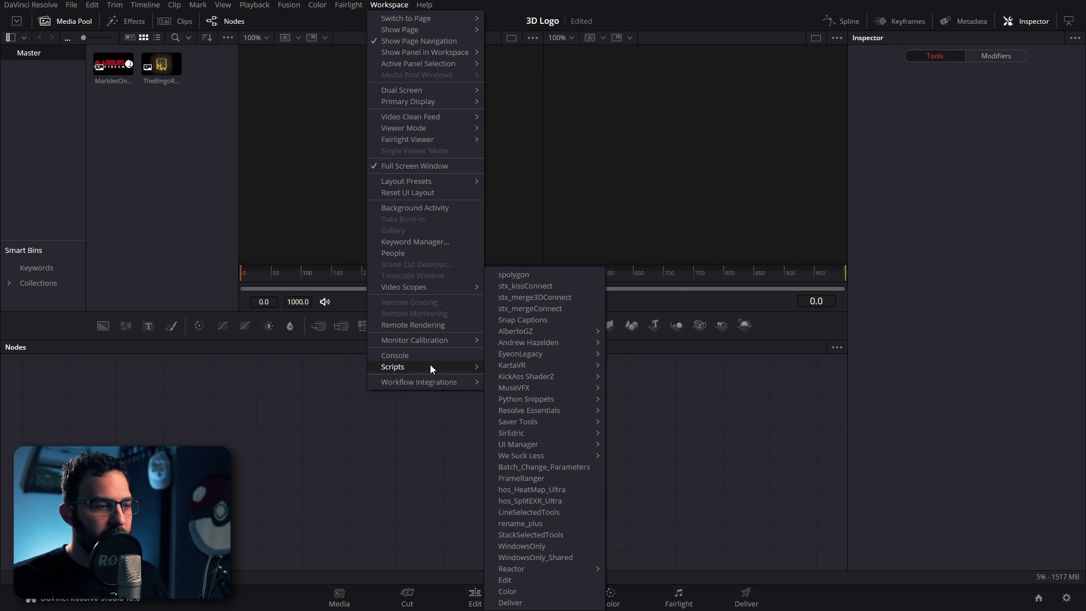
mouse_move(562, 568)
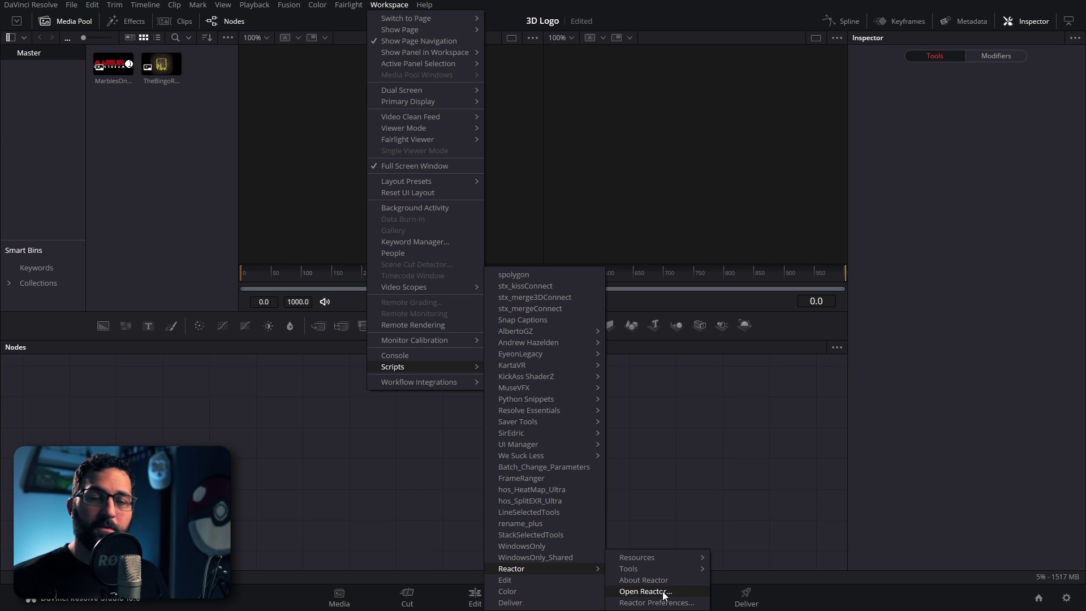
click(644, 591)
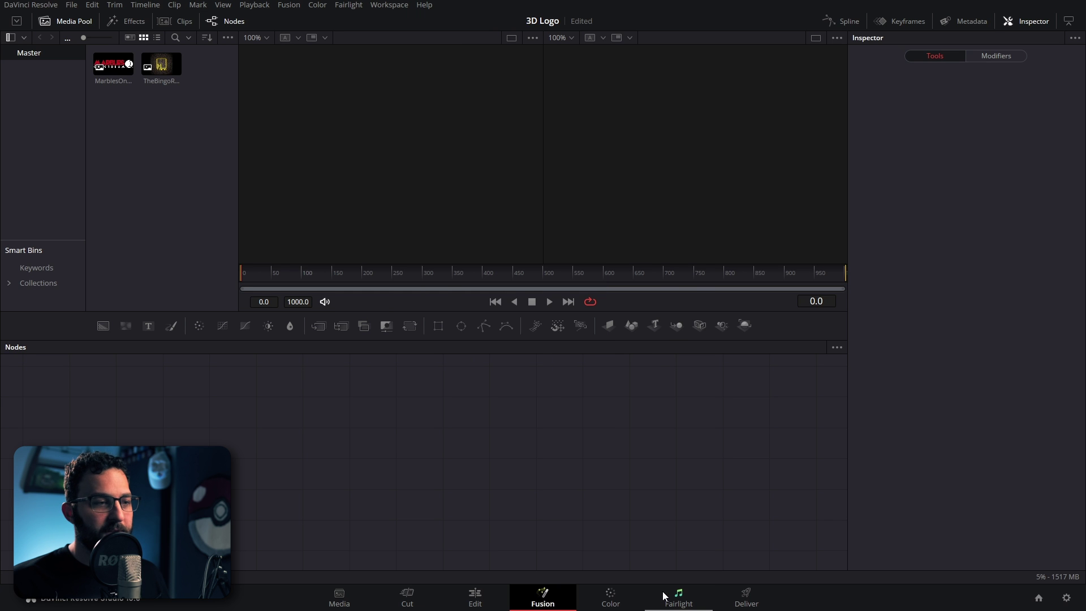
- Search the Reactor packages for "vectorsnap" and select the VectorSnapshot package
click(554, 106)
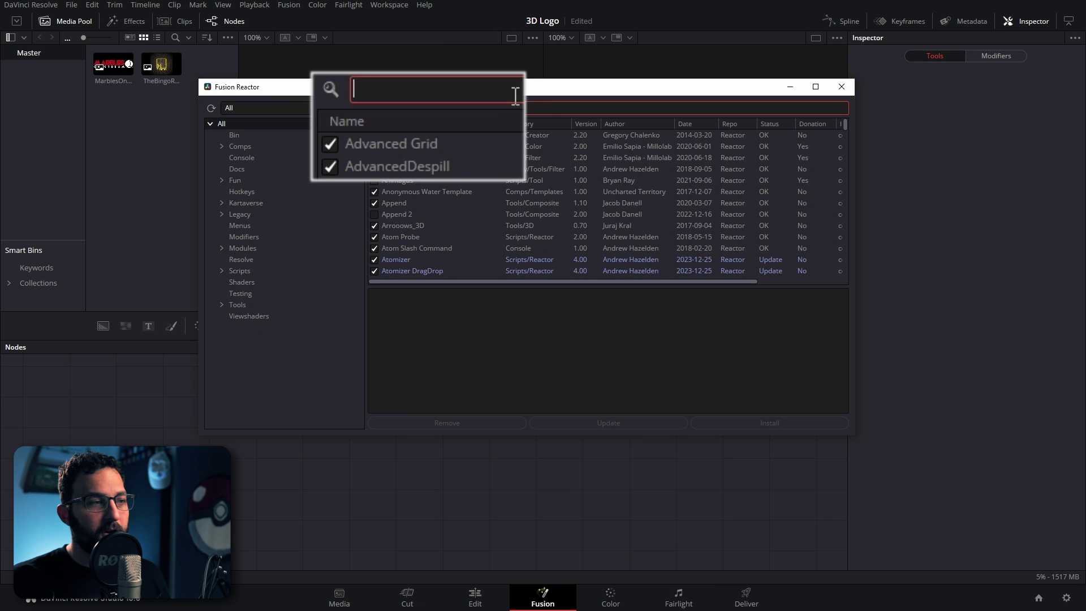
text(vectorsnap)
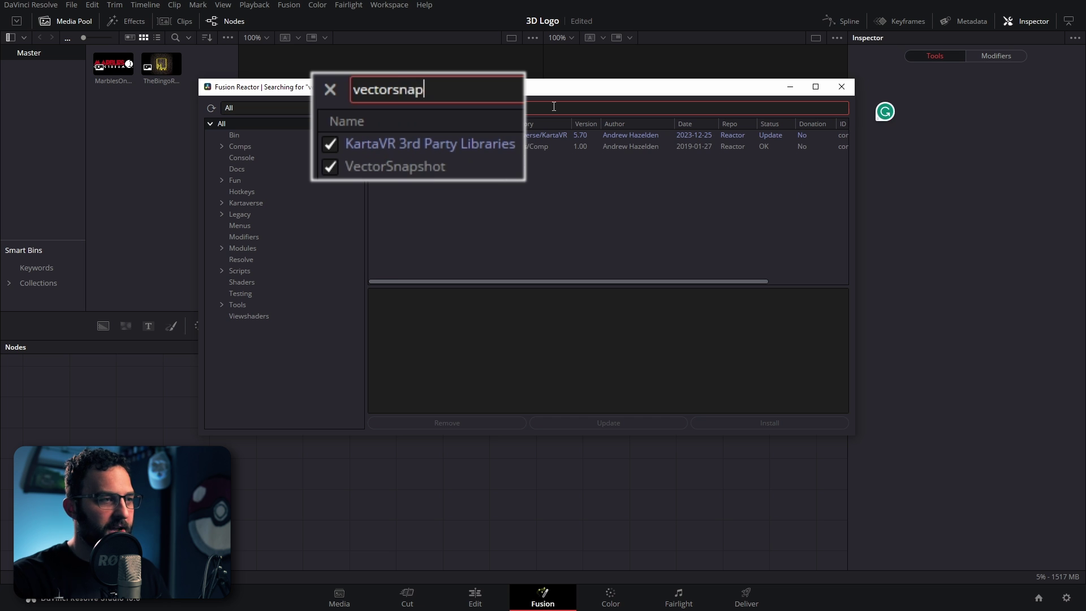
click(334, 171)
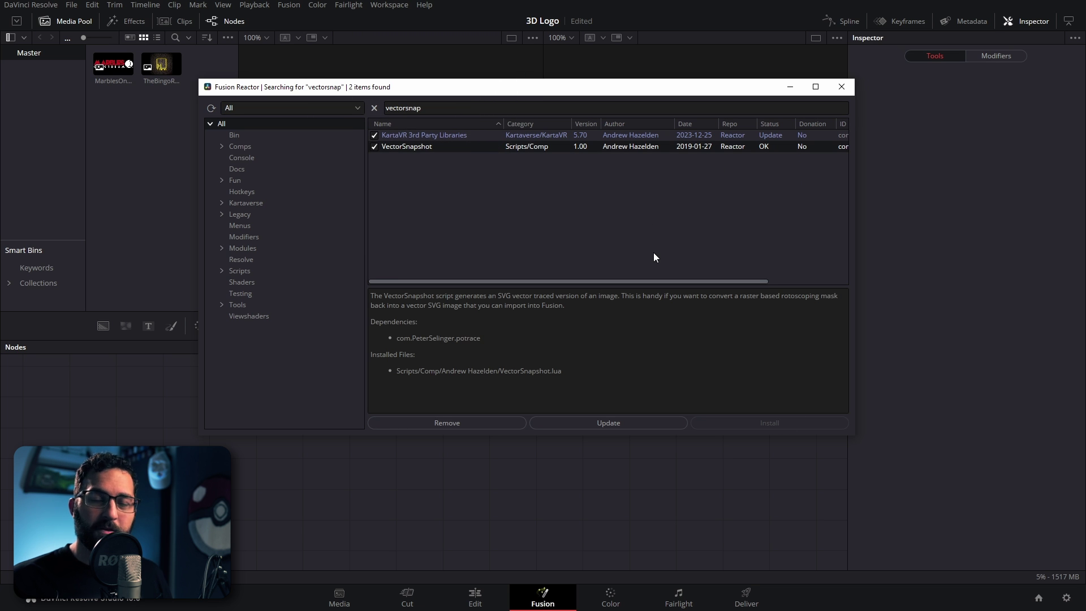
- Locate the VectorSnapshot script among the scripts available in Resolve
click(390, 5)
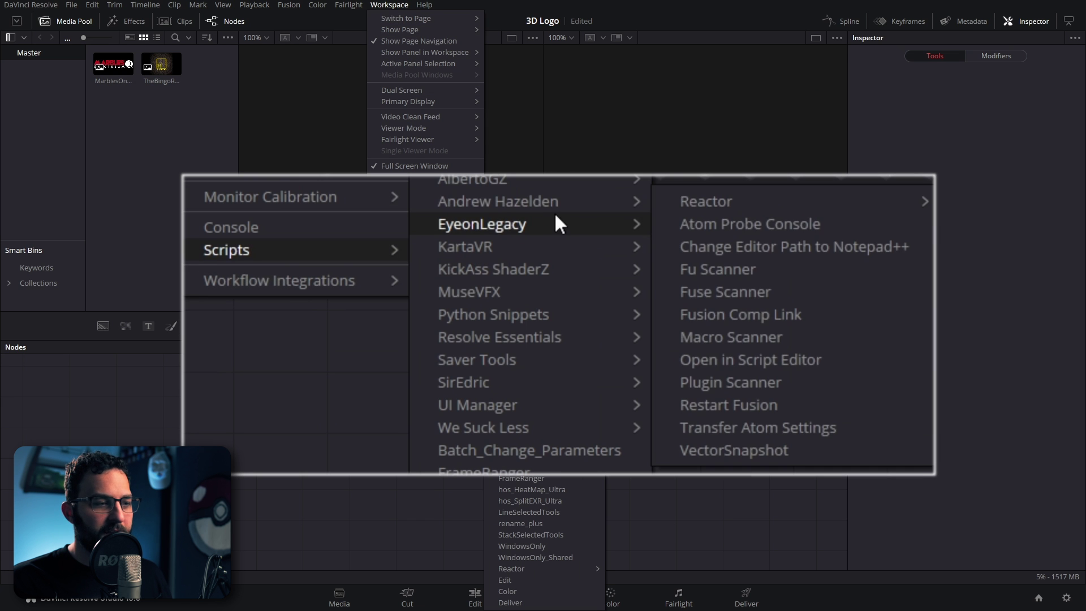
mouse_move(580, 207)
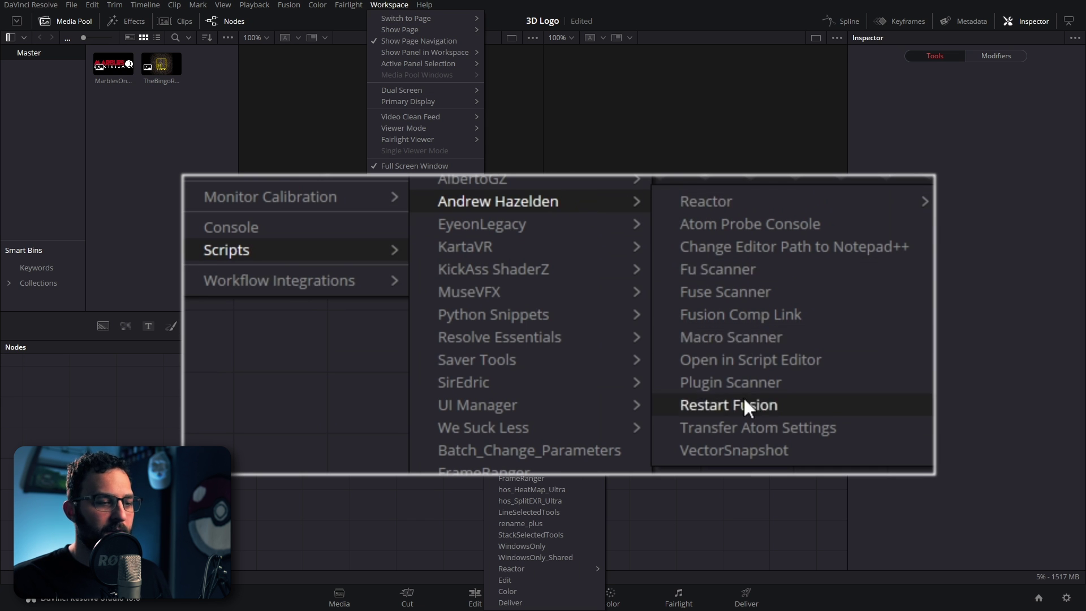
click(759, 450)
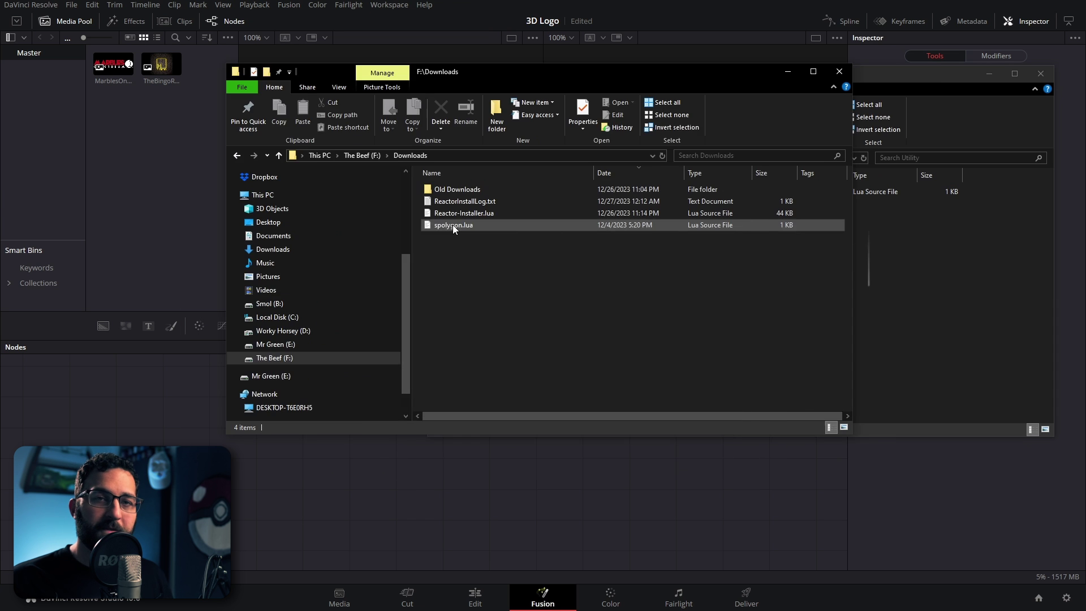
- Check spolygon.lua in Downloads, then examine the full path of the Fusion\Scripts\Utility folder in File Explorer
click(381, 195)
key(alt+Tab)
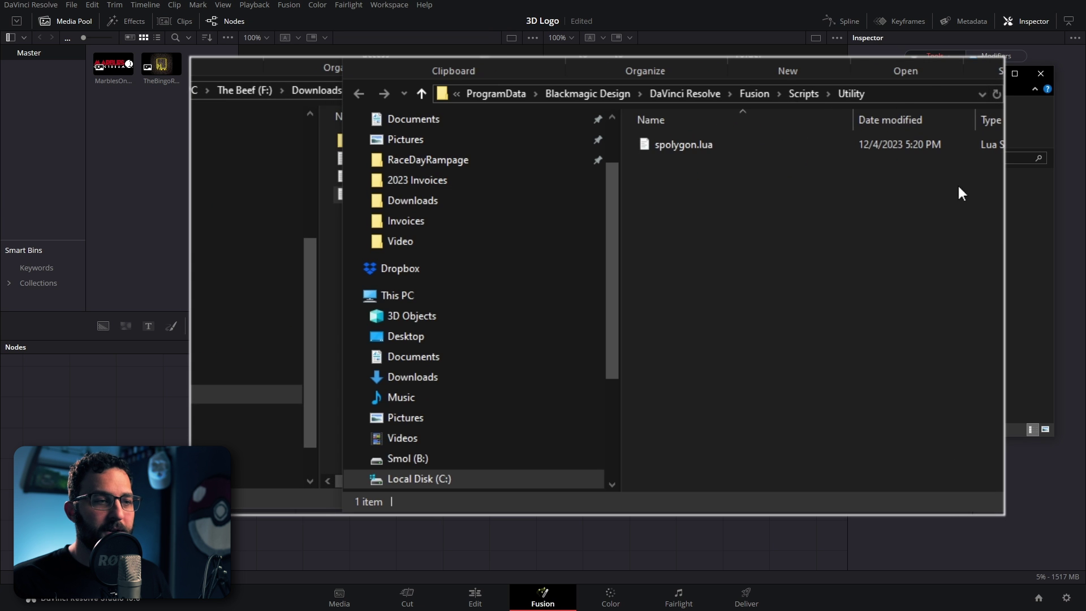
click(633, 95)
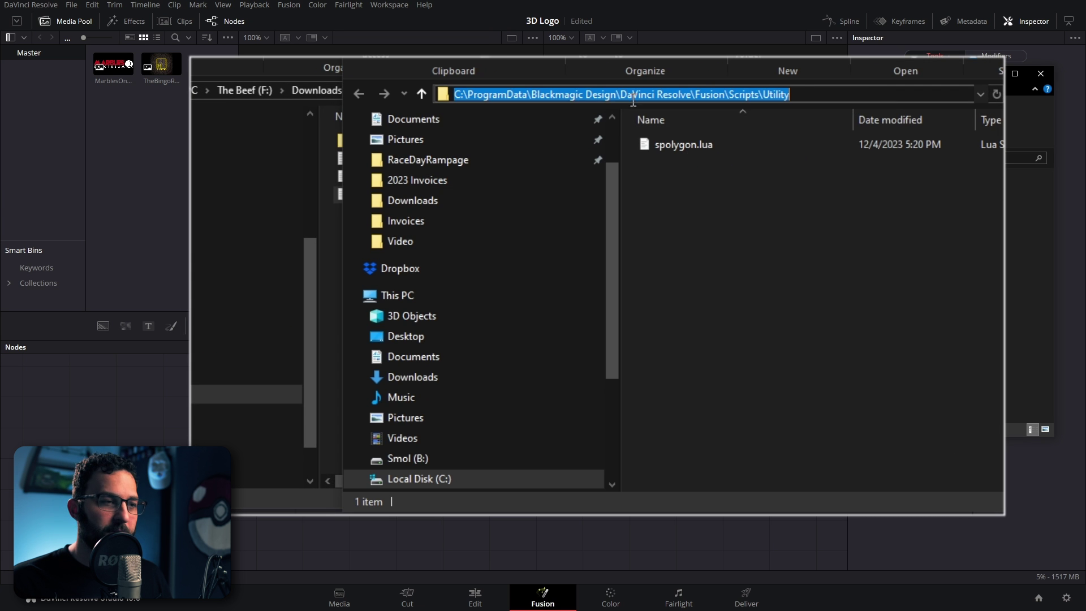
click(803, 94)
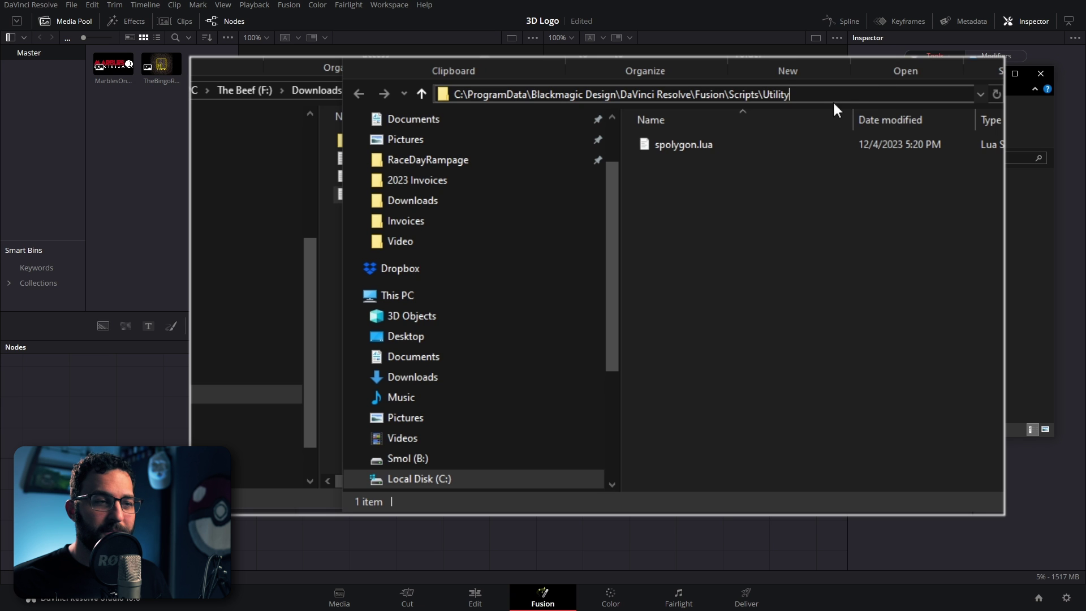
click(778, 214)
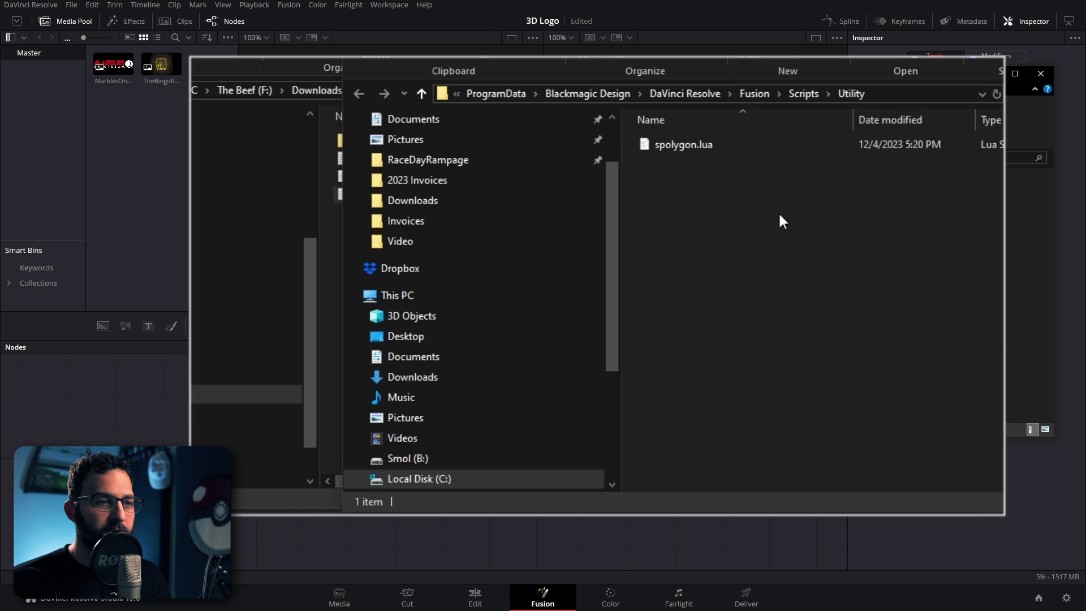
- Browse from the Fusion folder to Reactor\Deploy\Scripts and look over the corresponding Utility scripts path on macOS
click(772, 93)
double_click(674, 356)
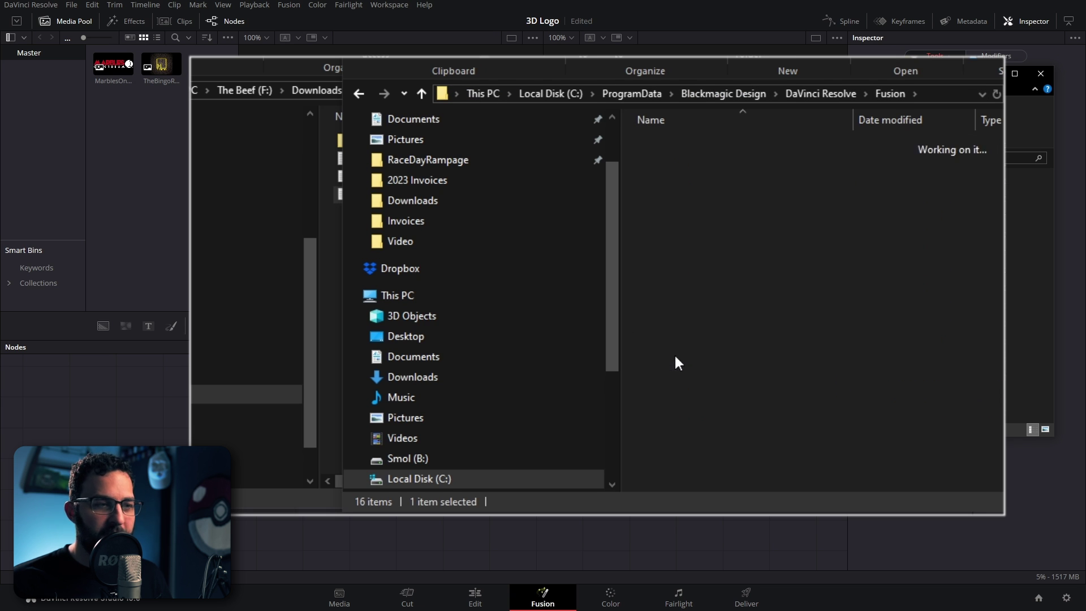
double_click(678, 165)
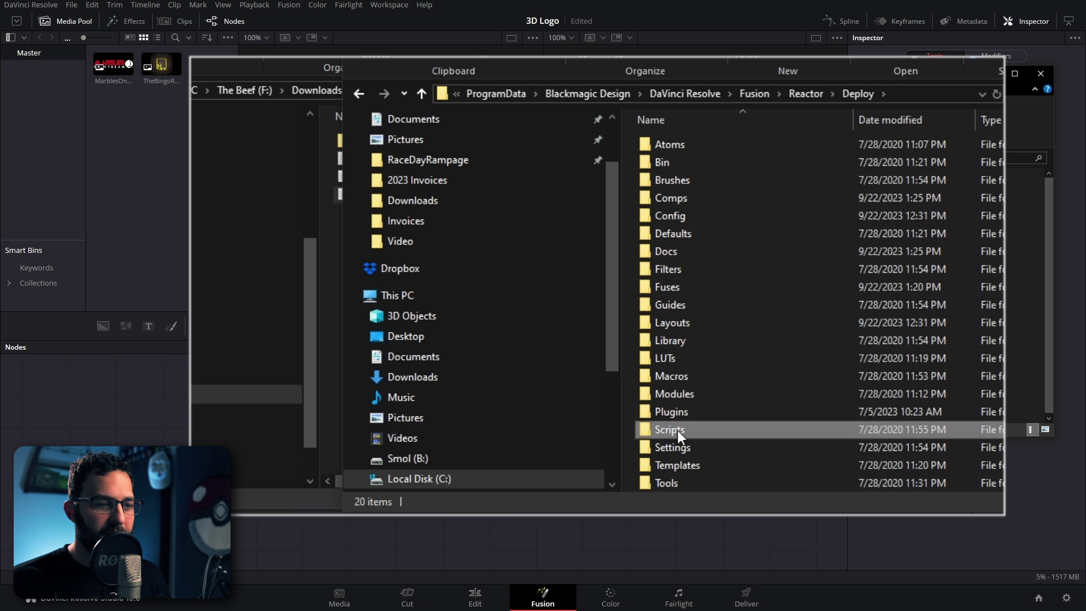
double_click(678, 430)
double_click(680, 269)
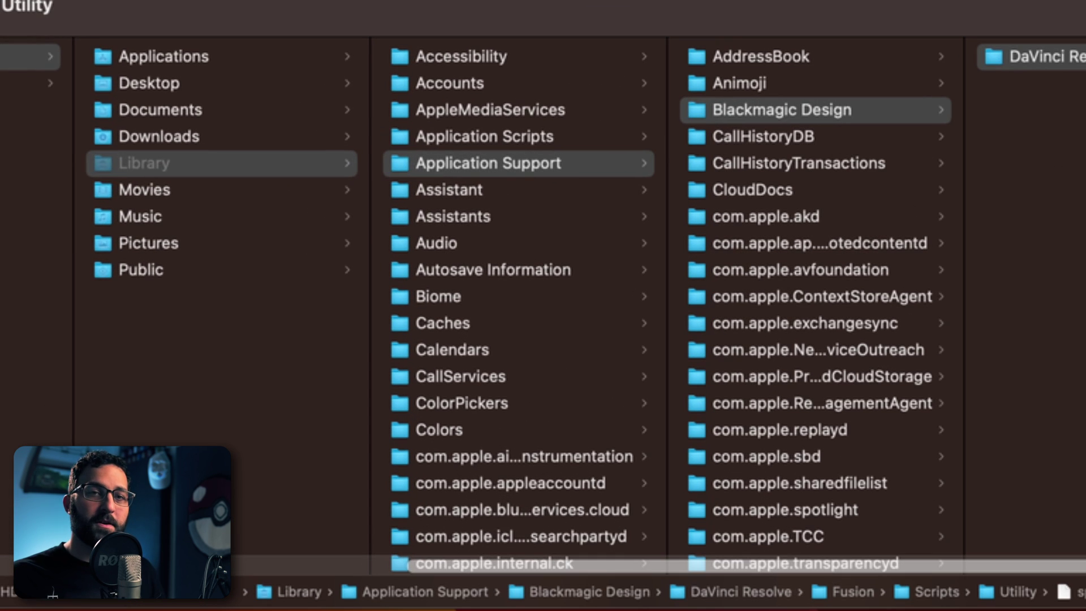
scroll(543, 306, right, 5)
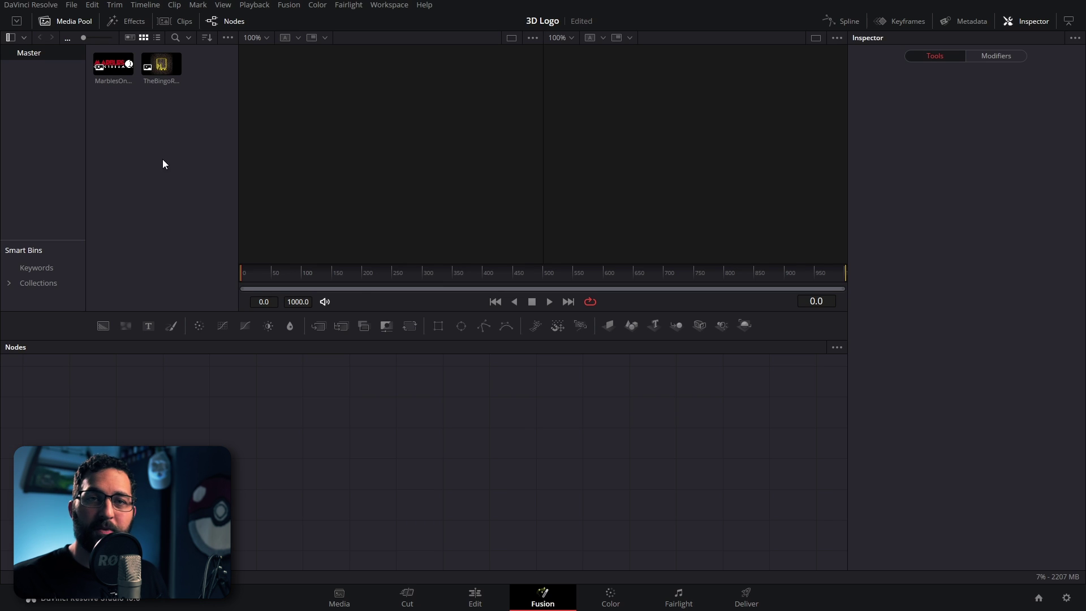
- Create a new Fusion composition in the Master bin and open it
right_click(177, 163)
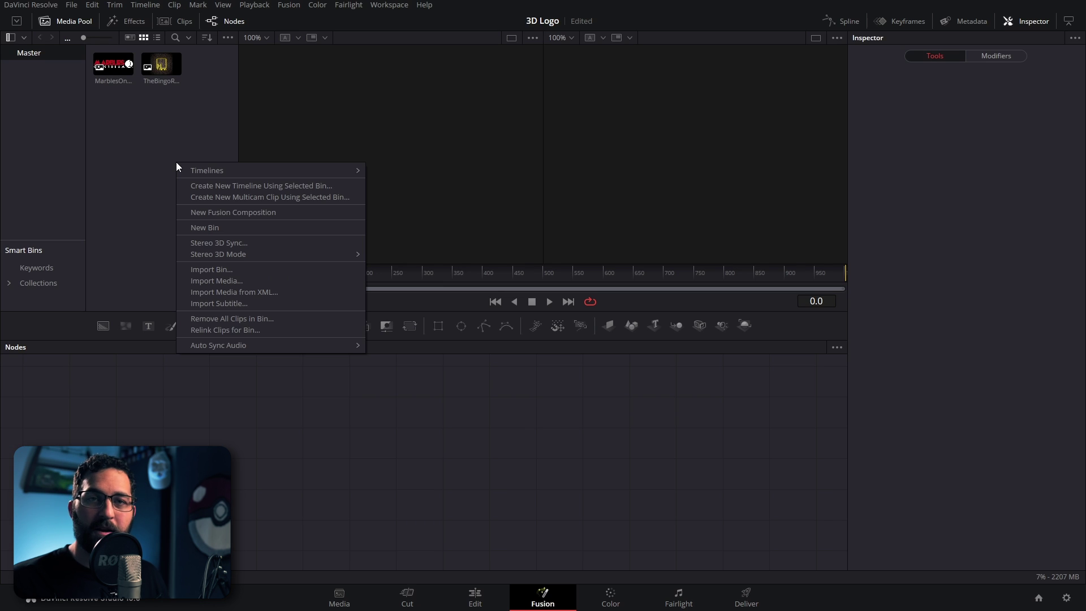
click(214, 213)
click(605, 357)
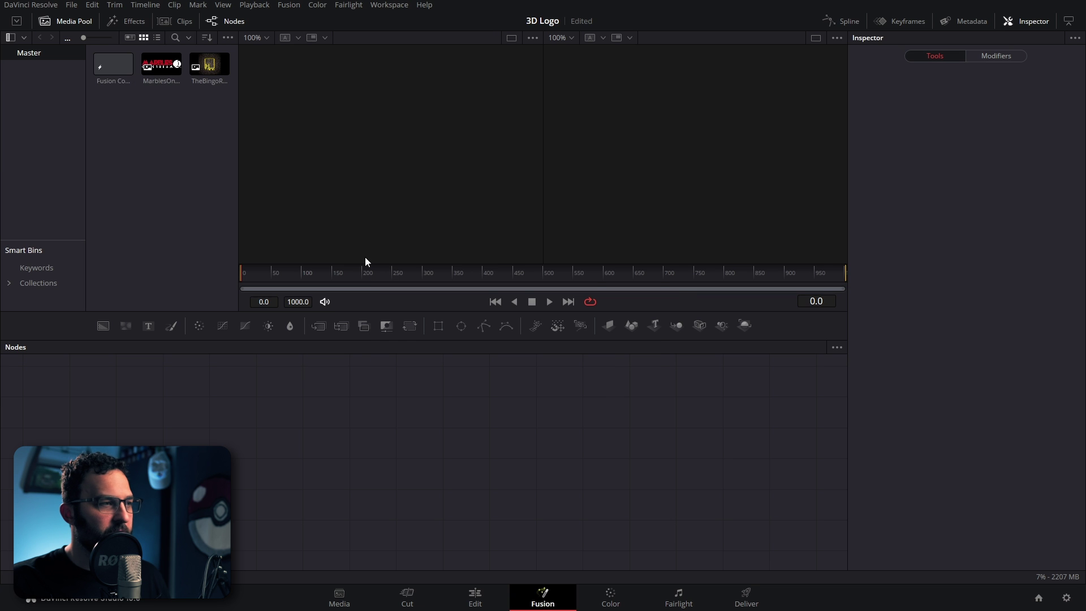
click(126, 68)
double_click(114, 58)
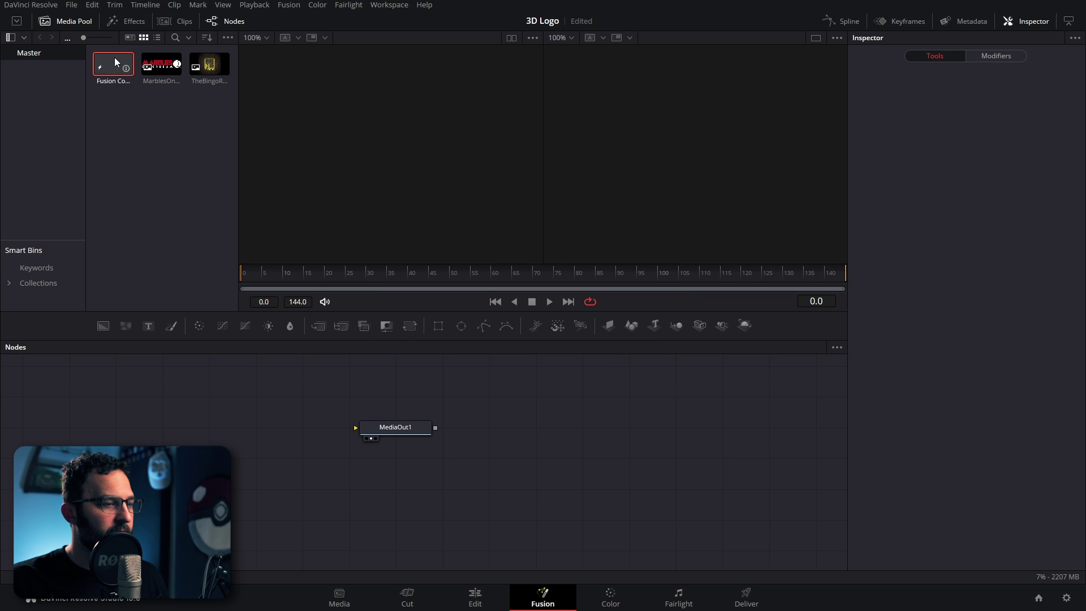
- Add the MarblesOnStream logo image to the node graph and display it in both viewers
drag(159, 69, 270, 429)
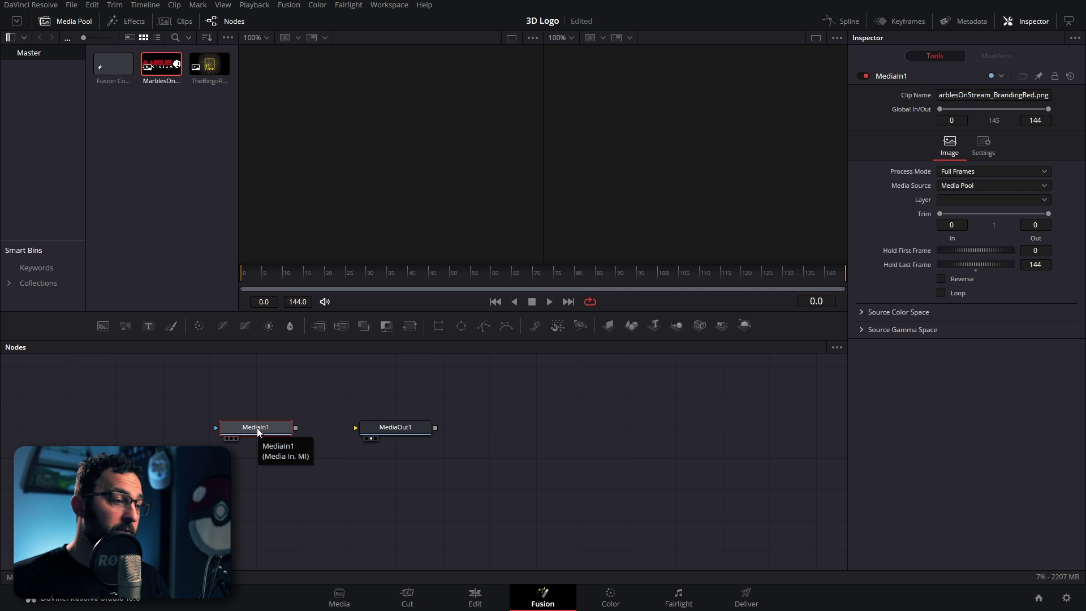
key(1)
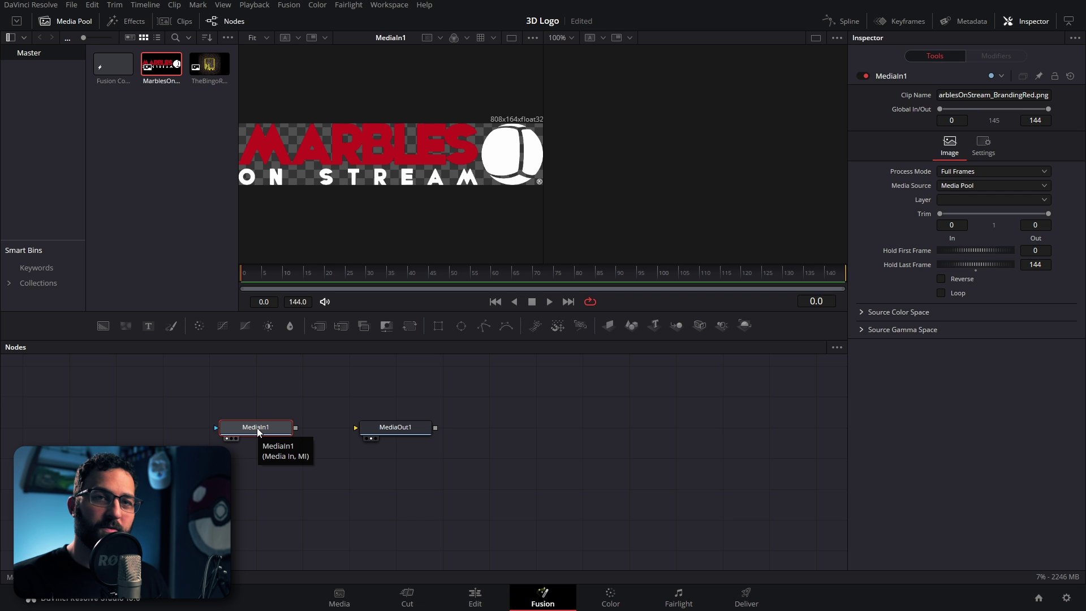
key(2)
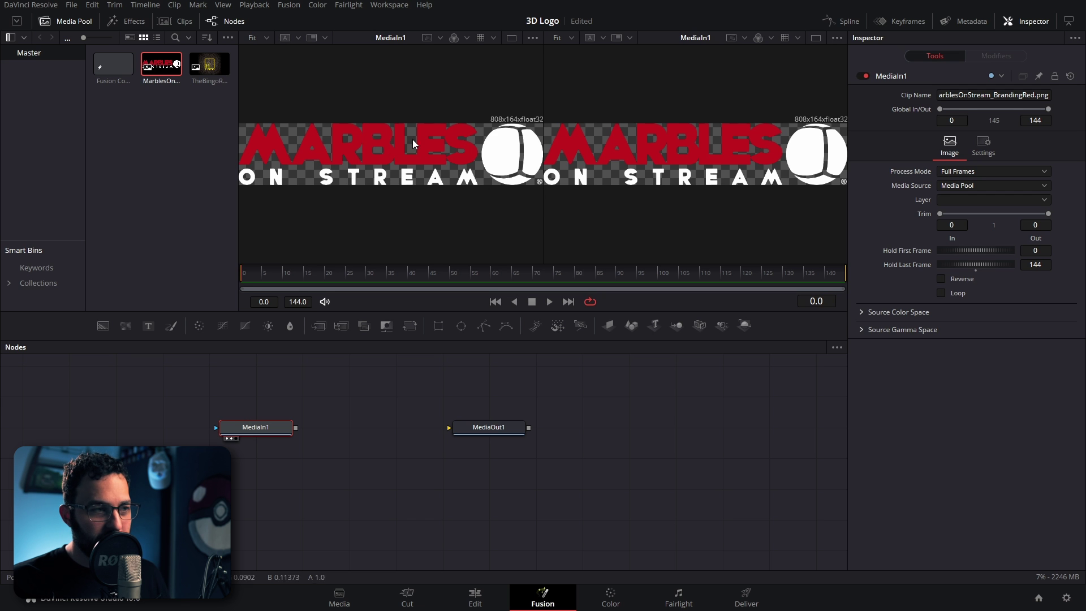
- Add a BrightnessContrast node after the logo, view it, enable Pre-Divide / Post-Multiply and set Lift to 1.0
click(273, 322)
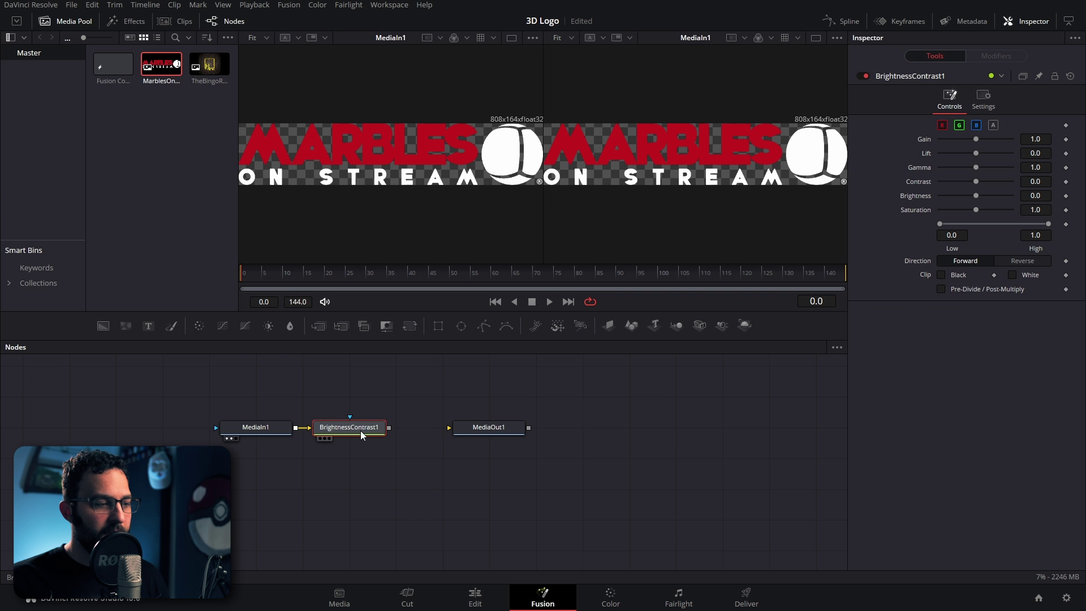
key(1)
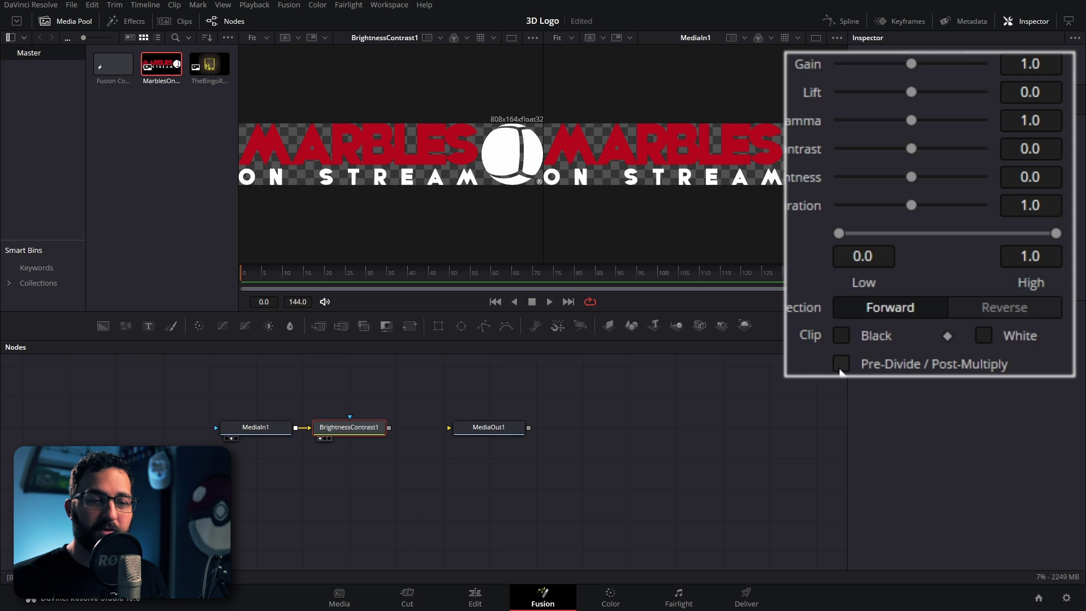
click(840, 366)
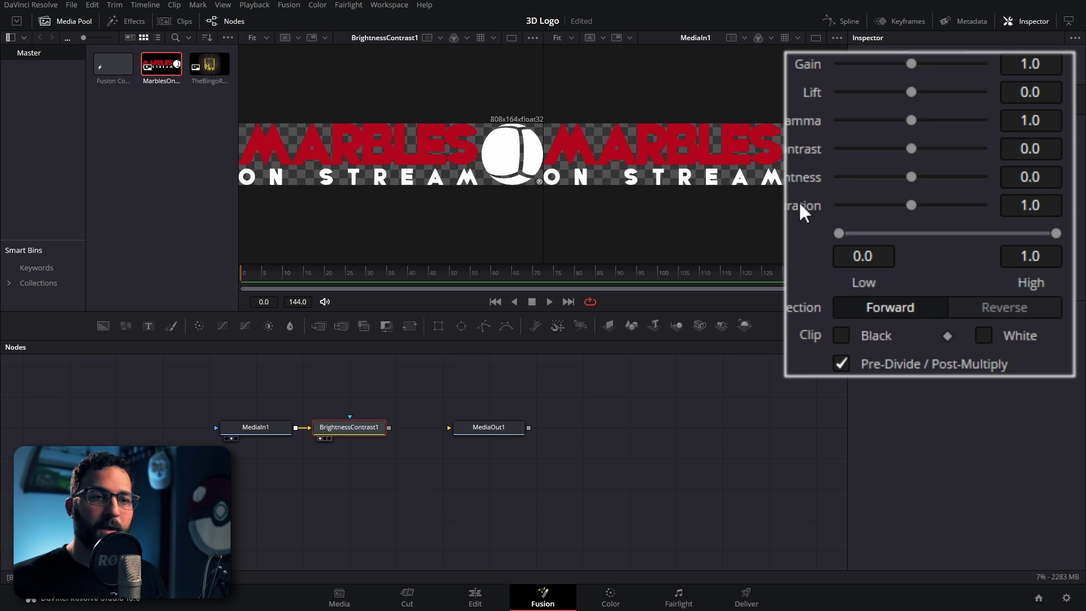
drag(912, 93, 985, 91)
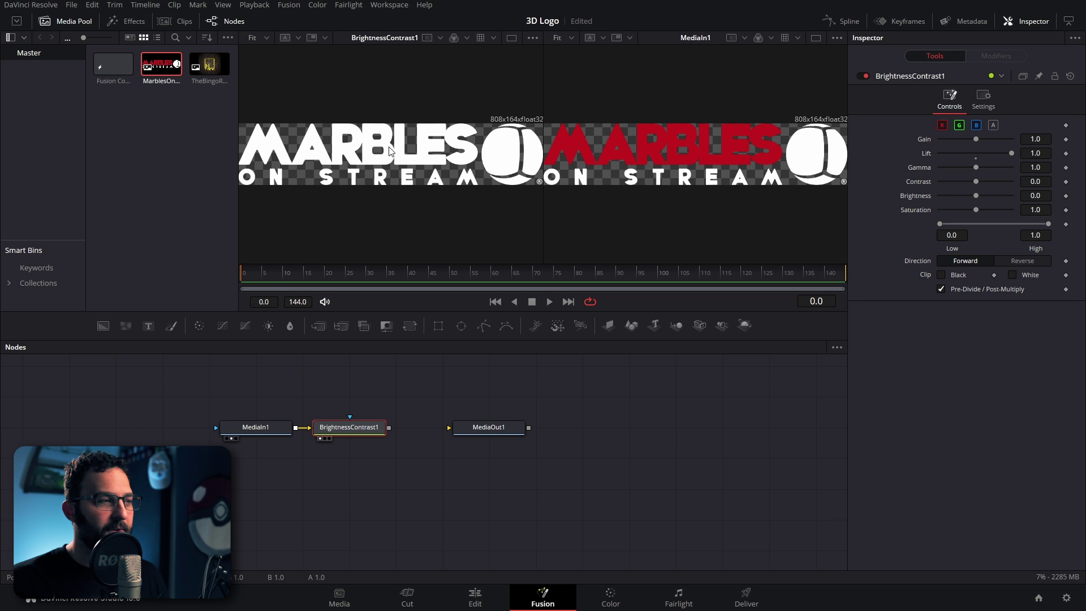
- Run the VectorSnapshot script on the BrightnessContrast node to export the white logo as an SVG
click(383, 5)
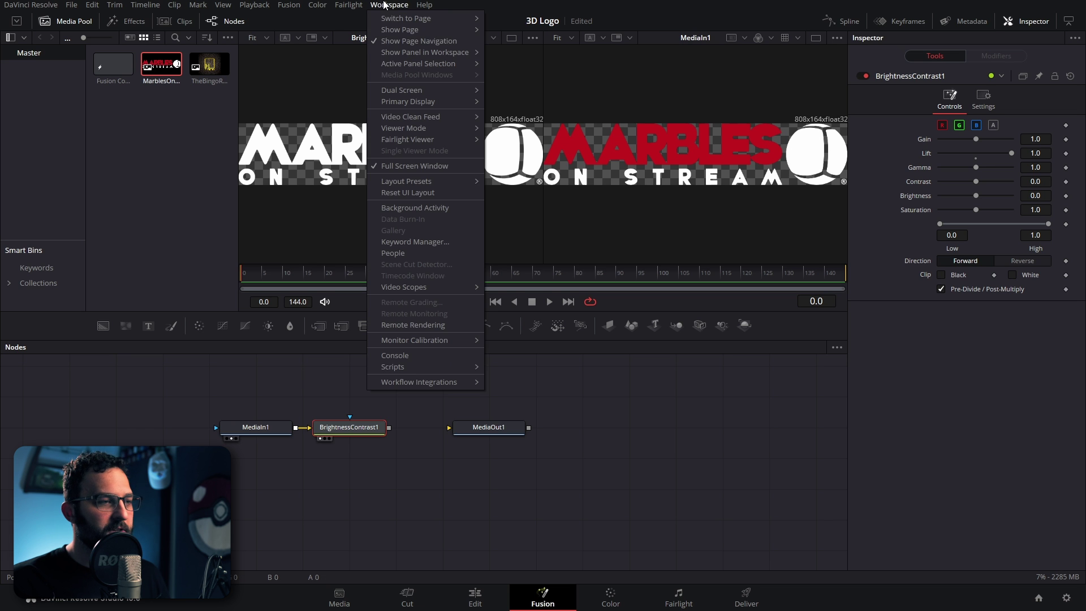
mouse_move(411, 369)
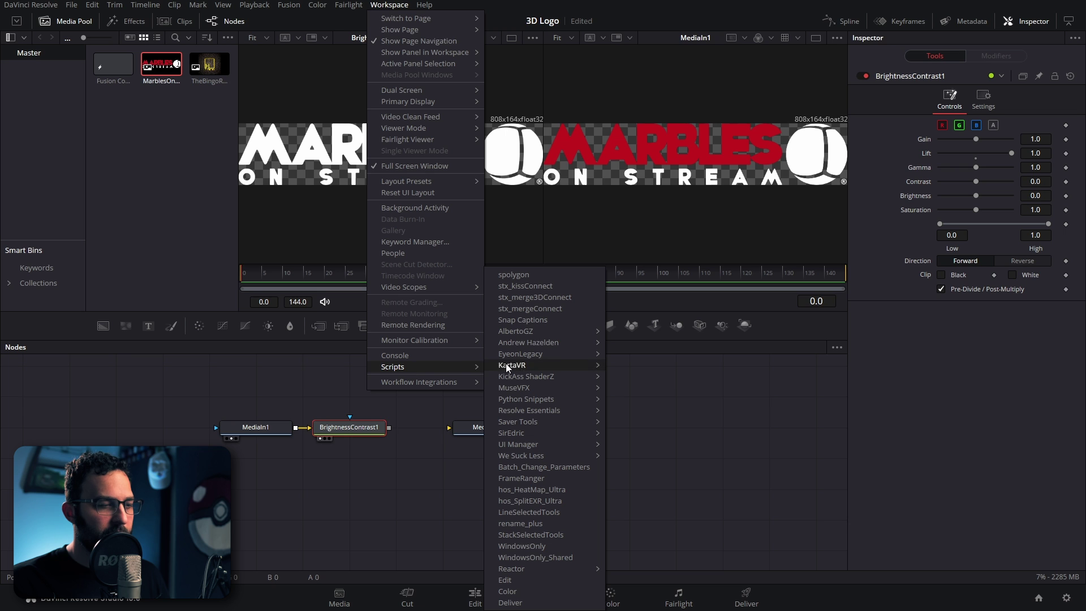
mouse_move(566, 342)
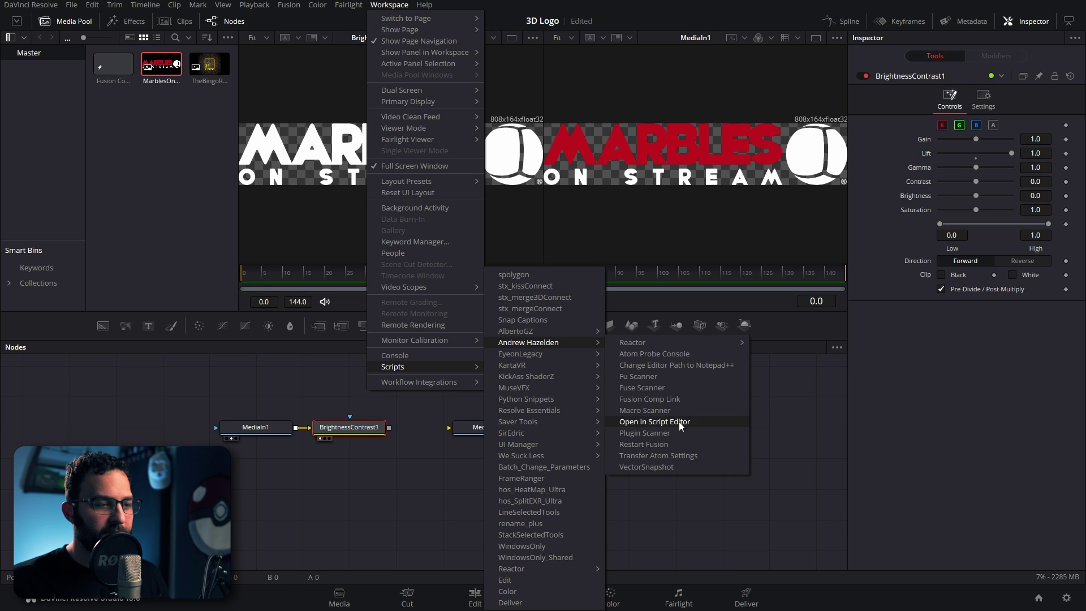
click(651, 468)
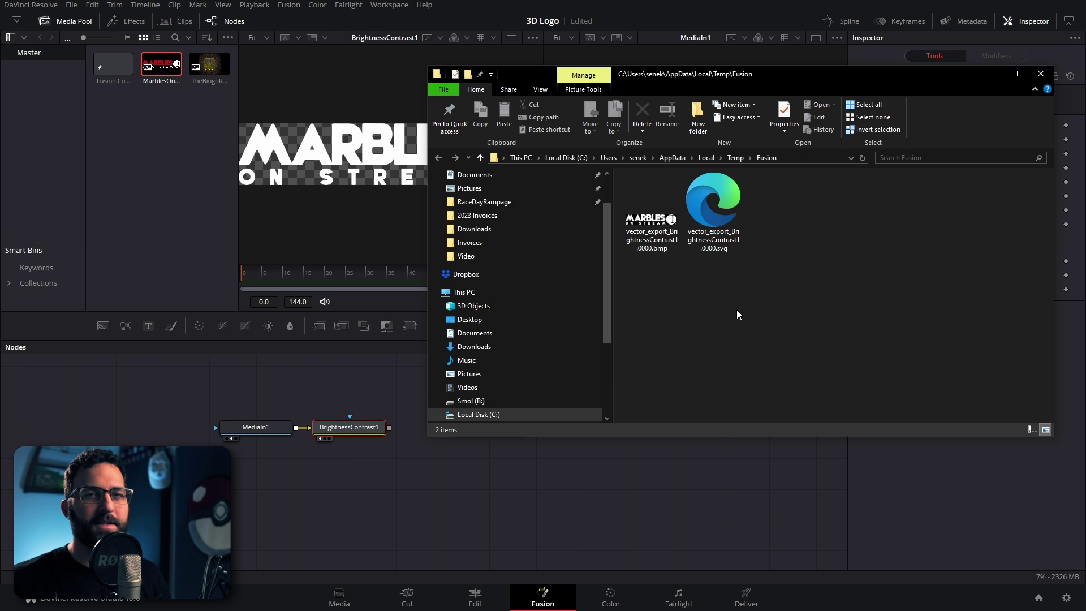
- Check the folder path of the exported vector files, then close the File Explorer window
click(807, 158)
key(ctrl+c)
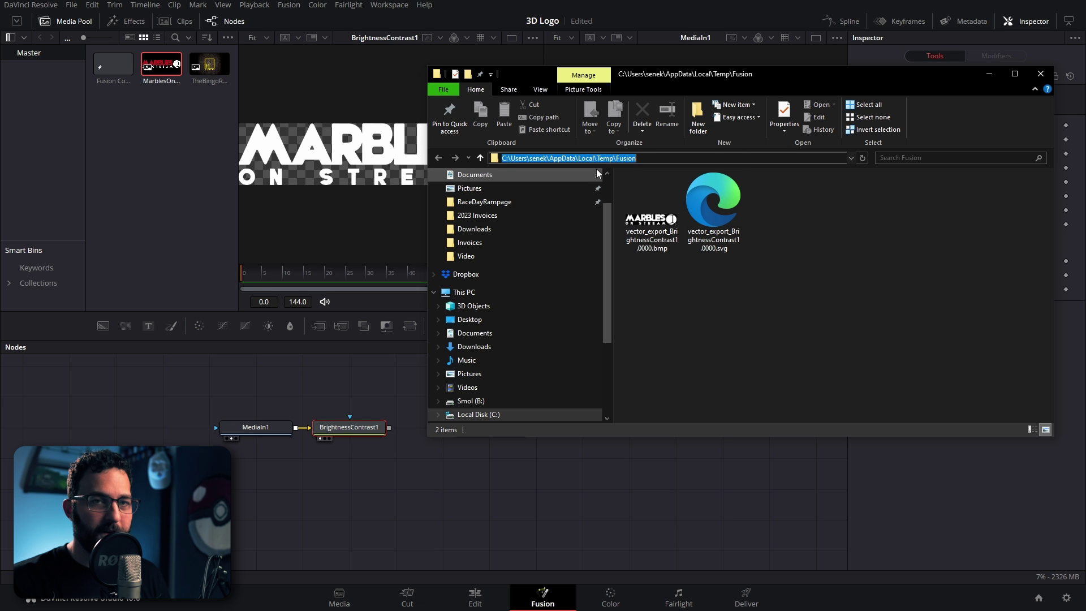
click(793, 251)
click(1041, 74)
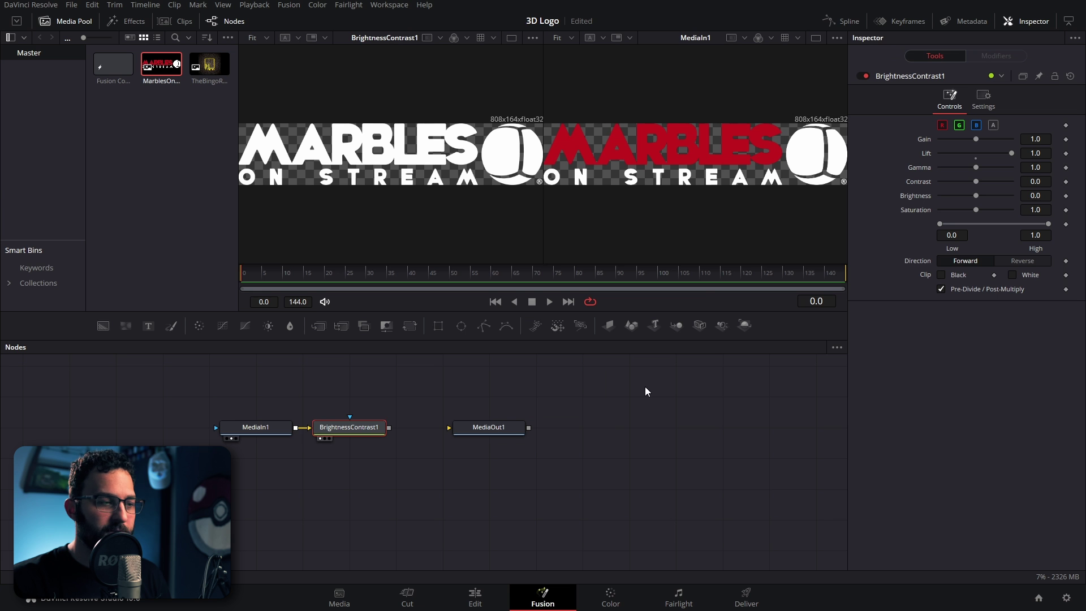
- Import vector_export_BrightnessContrast1.0000.svg from the temporary Fusion folder into the composition, accepting the suggested image size
click(637, 402)
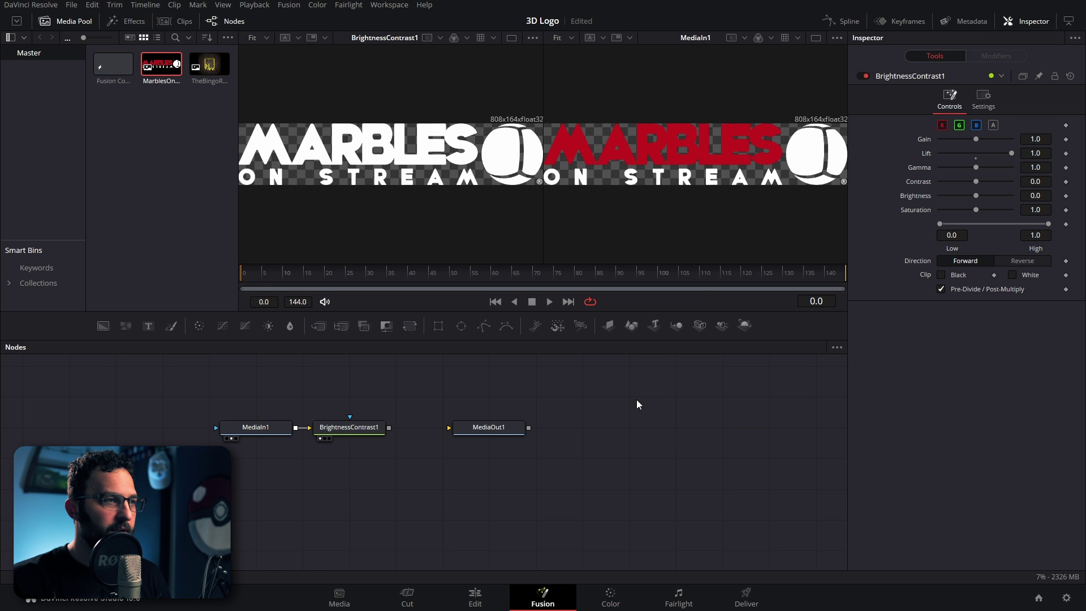
click(296, 6)
mouse_move(332, 63)
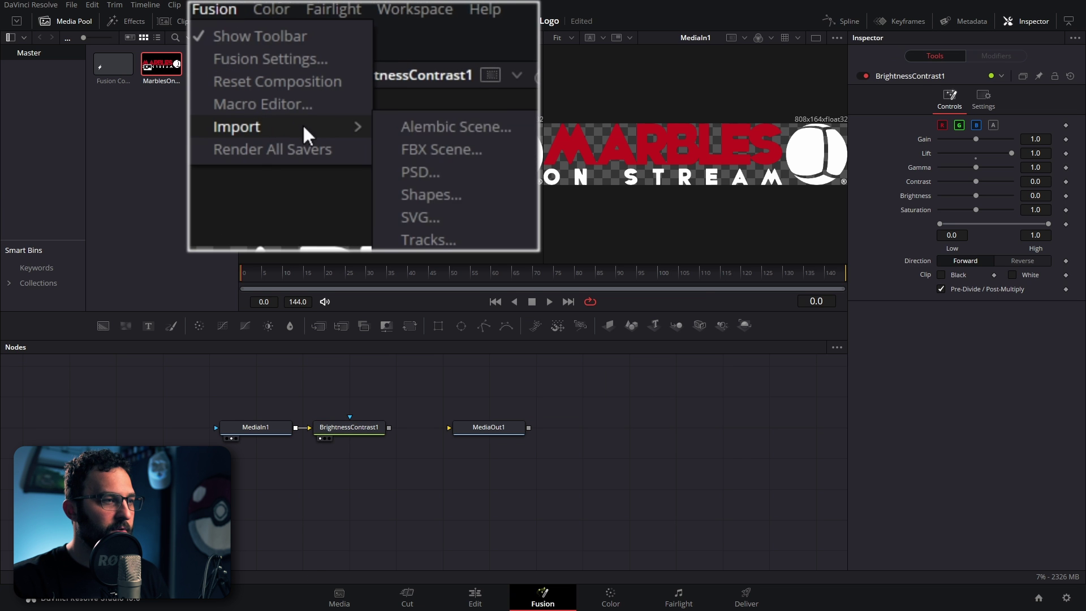
click(435, 218)
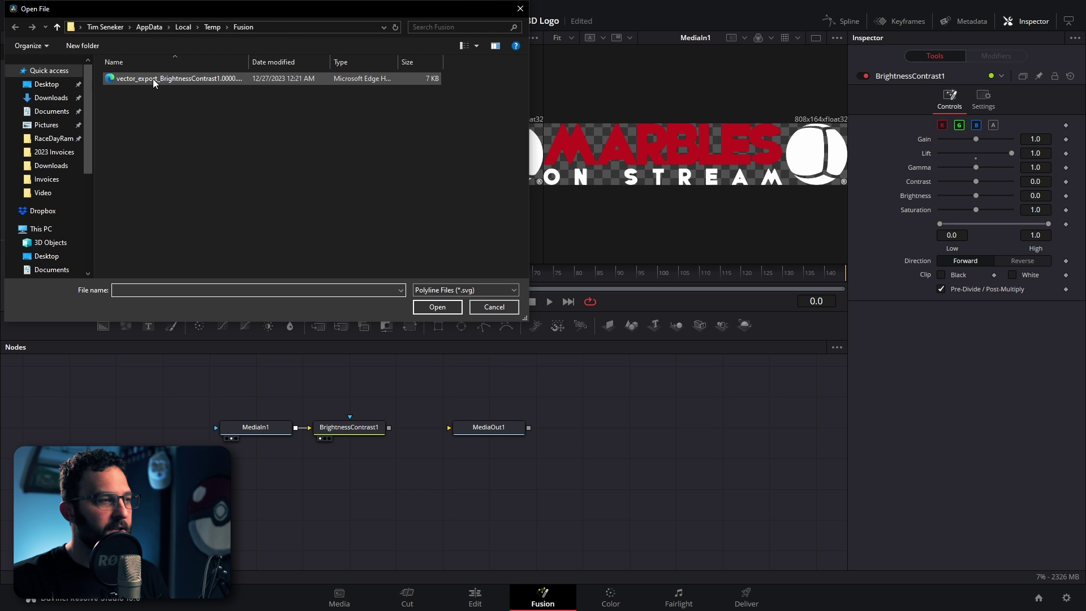
click(315, 29)
key(ctrl+v)
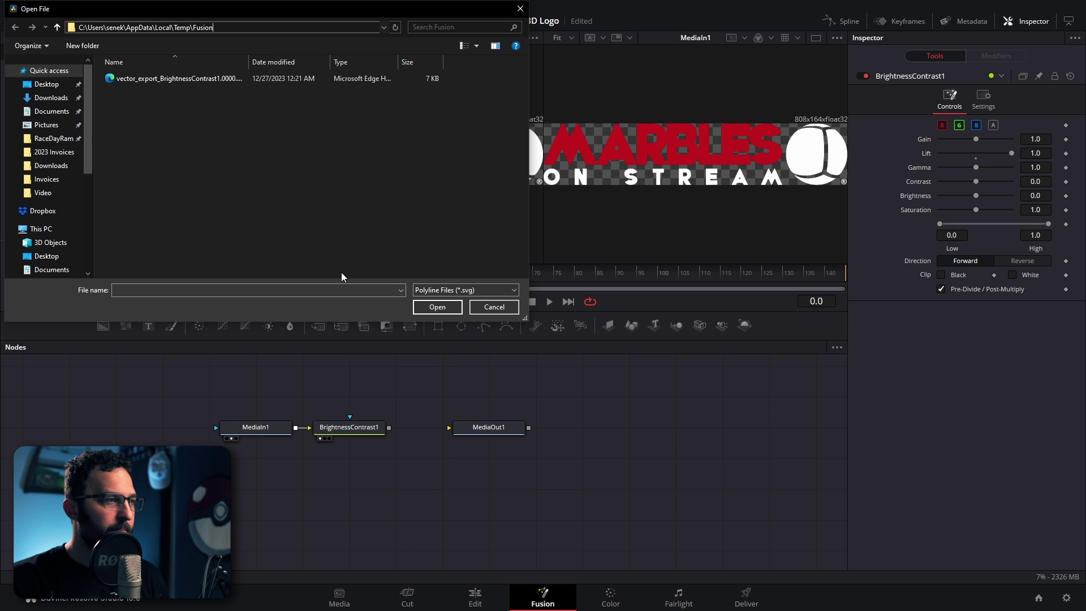
click(396, 30)
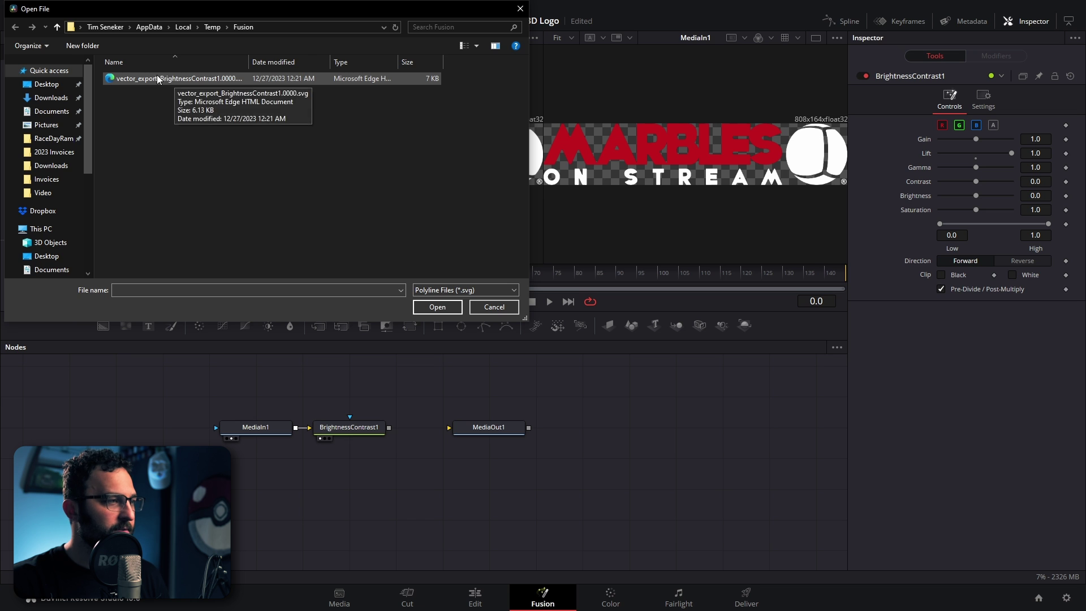
click(175, 82)
click(437, 308)
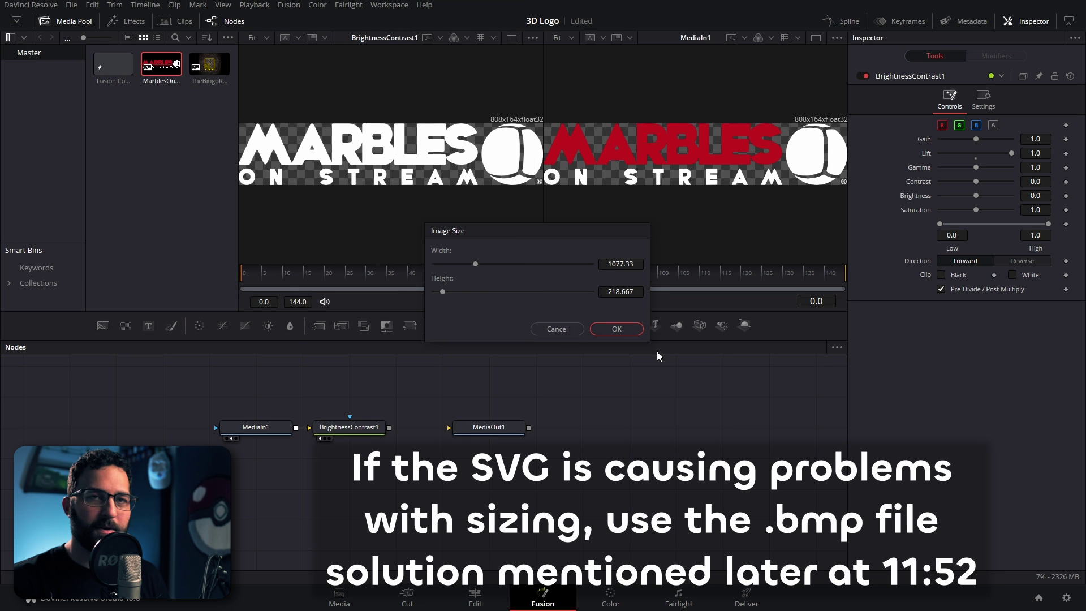
click(616, 330)
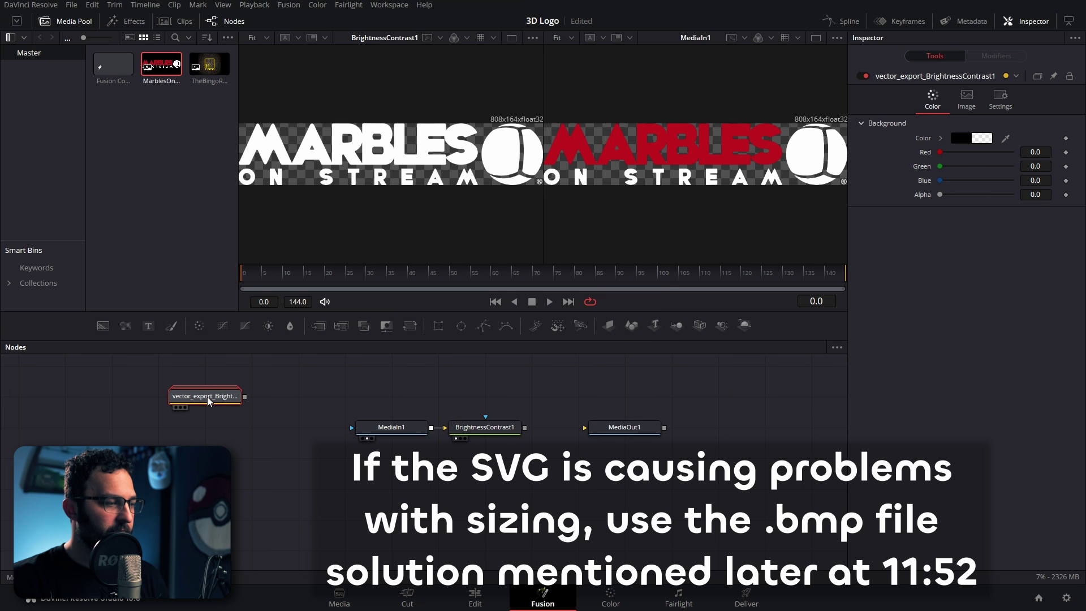
- Display the imported vector_export_BrightnessContrast1 group in the first viewer
scroll(512, 395, left, 2)
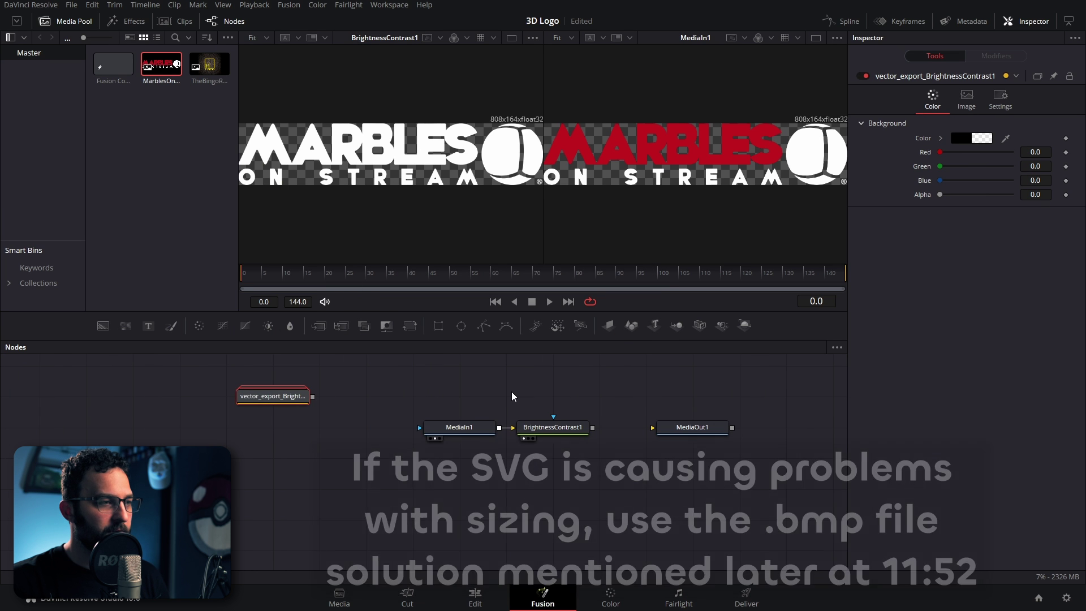
key(1)
key(1)
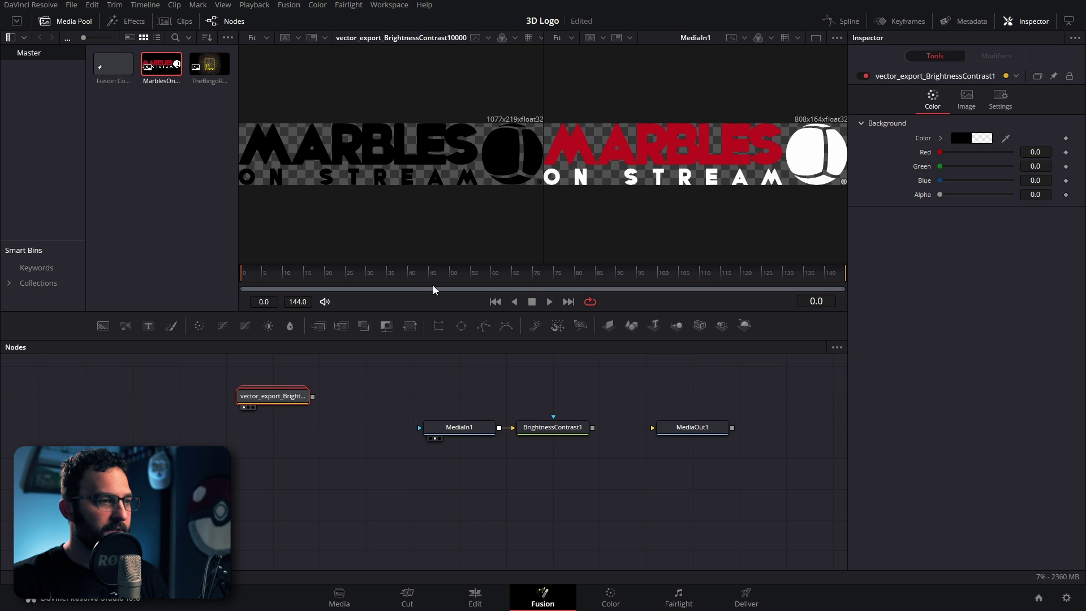
- Open the imported vector group and examine which part of the logo each path node outlines
double_click(285, 399)
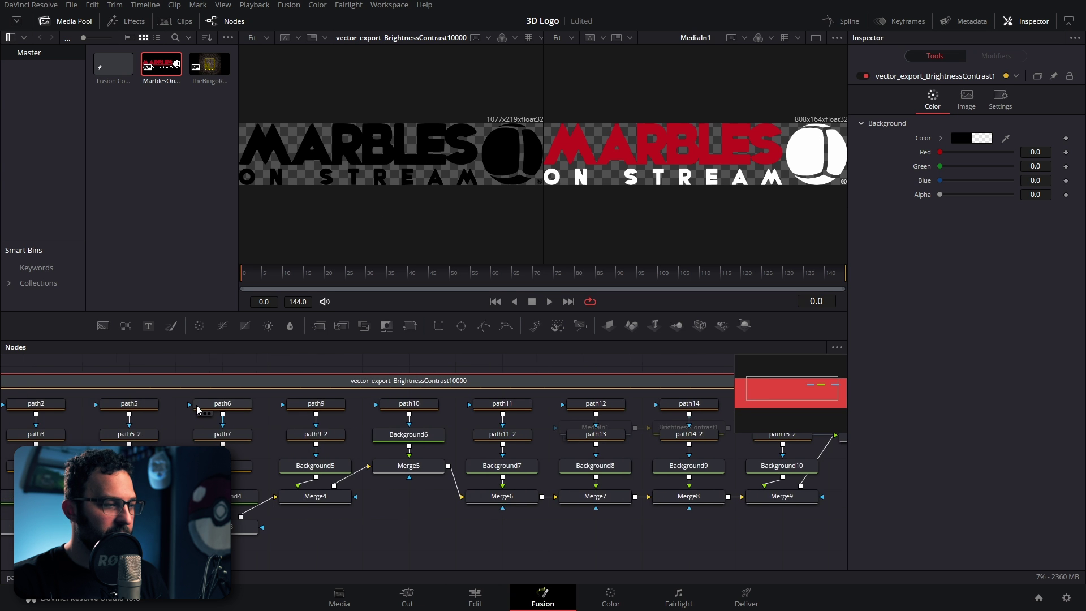
scroll(317, 400, left, 2)
click(125, 404)
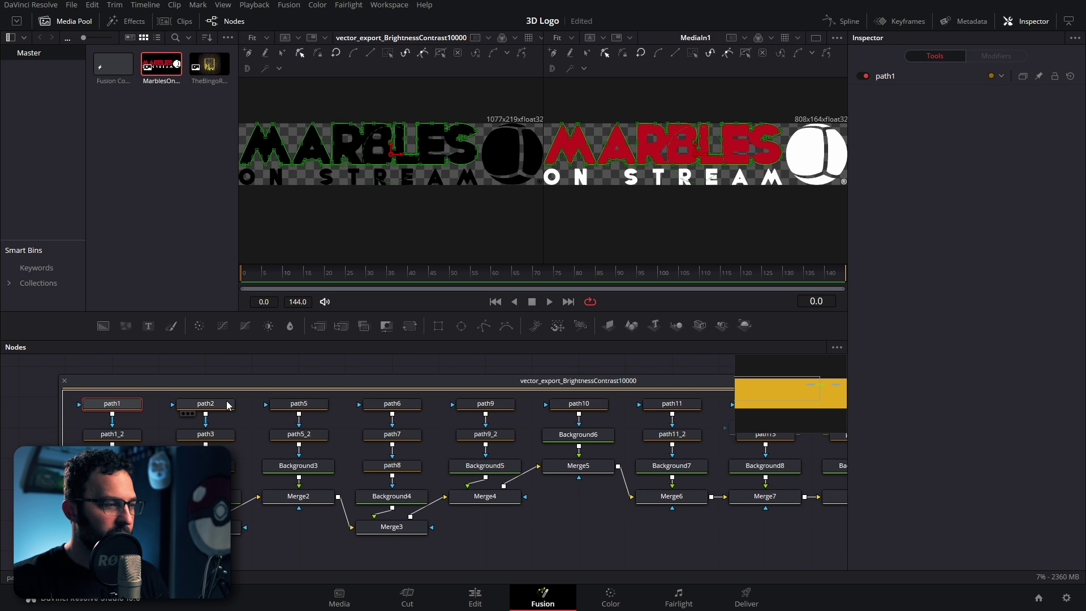
click(228, 405)
click(322, 404)
click(408, 405)
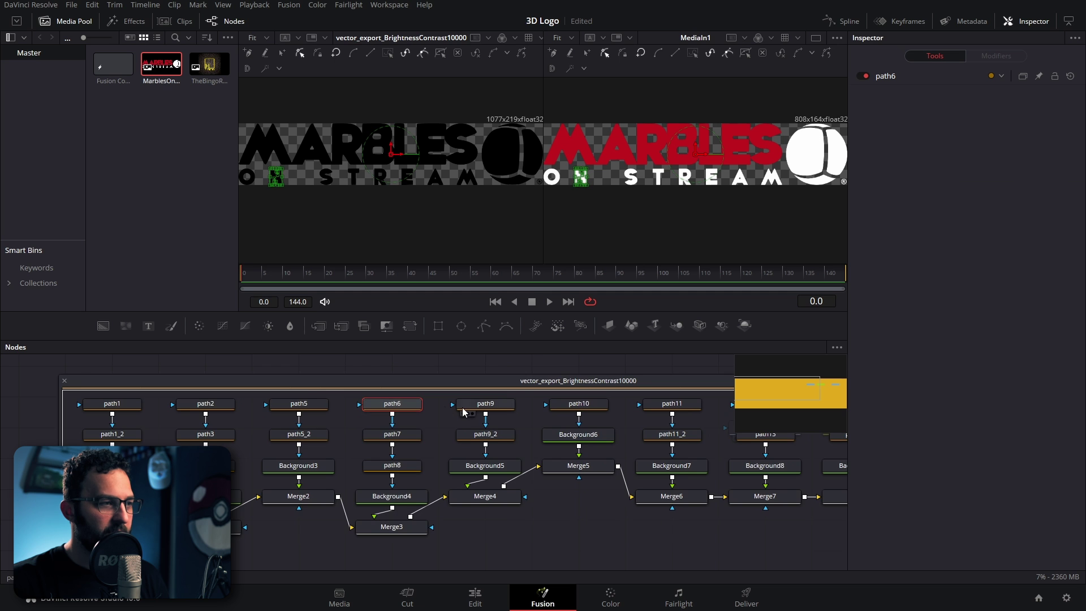
click(465, 407)
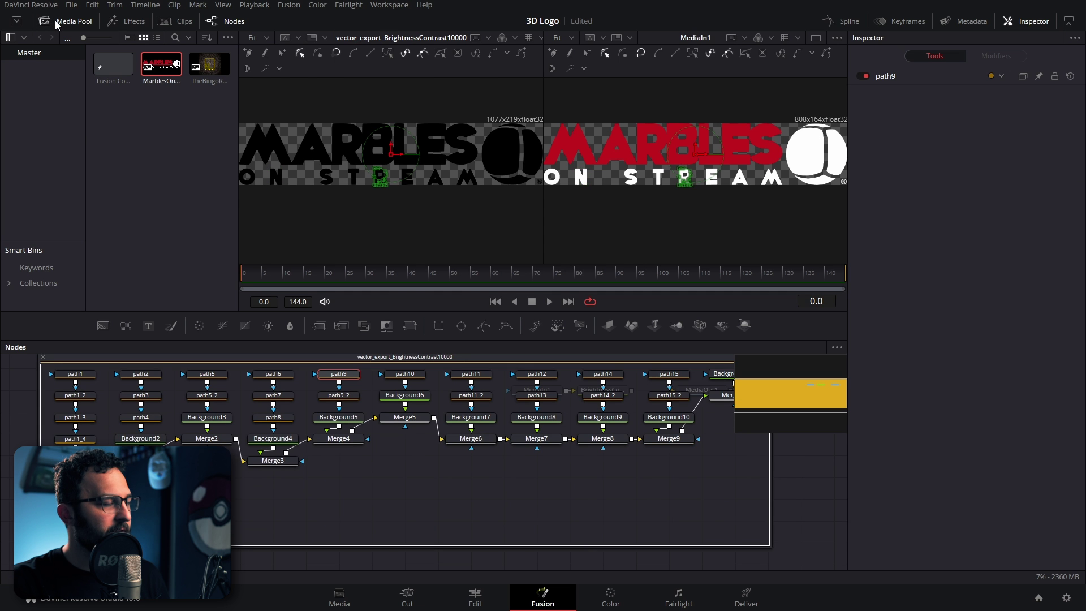
- Hide the Media Pool and delete all Background and Merge nodes inside the vector group, leaving only the path nodes
click(56, 21)
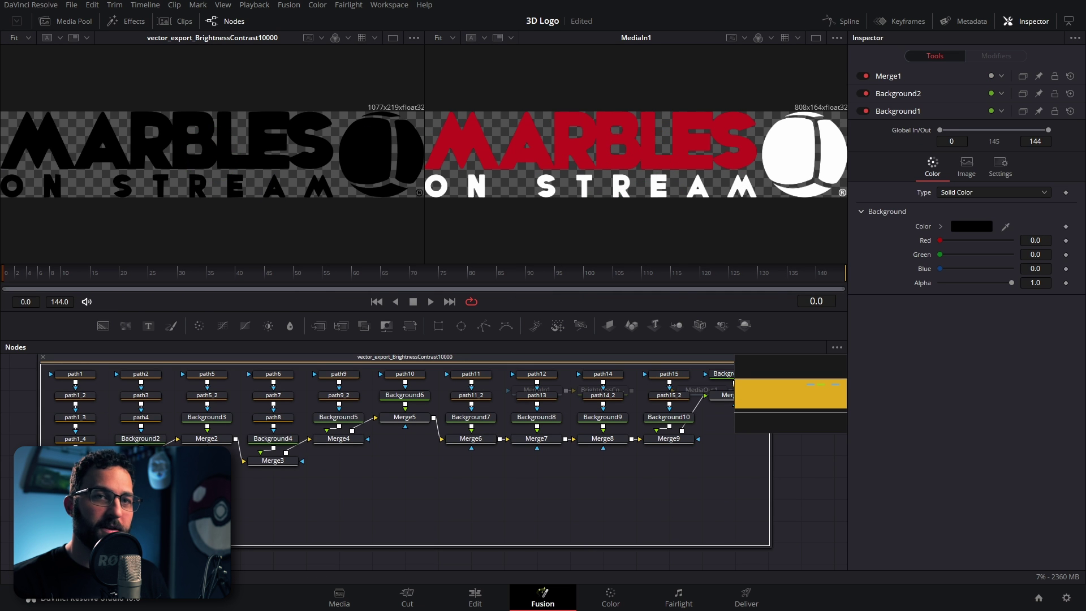
ctrl+click(141, 439)
ctrl+click(141, 460)
ctrl+click(220, 422)
ctrl+click(220, 438)
ctrl+click(272, 439)
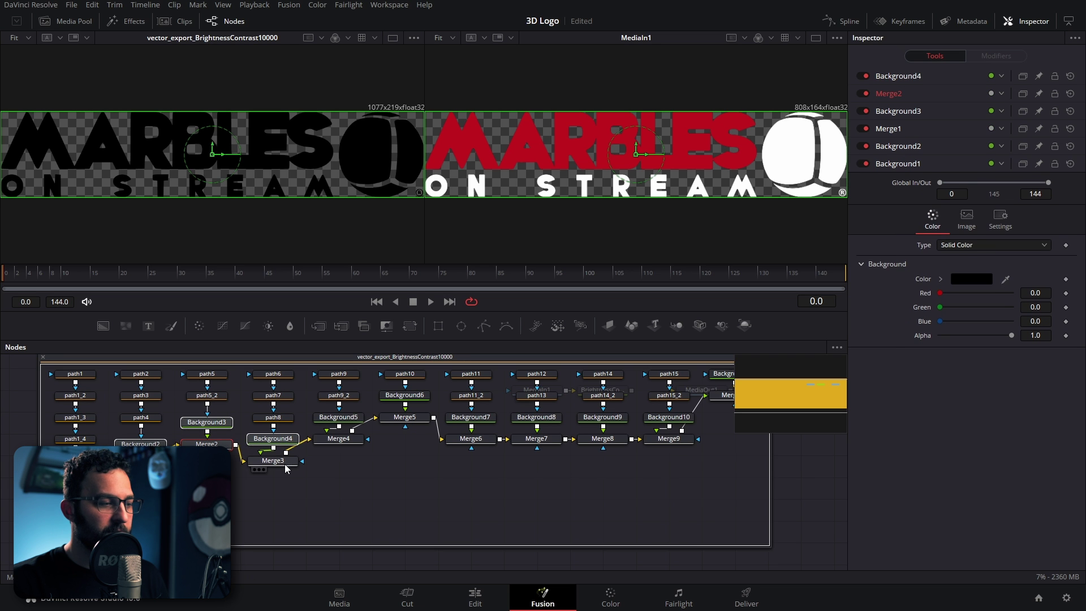
ctrl+click(274, 460)
ctrl+click(346, 419)
ctrl+click(350, 439)
ctrl+click(408, 418)
ctrl+click(405, 395)
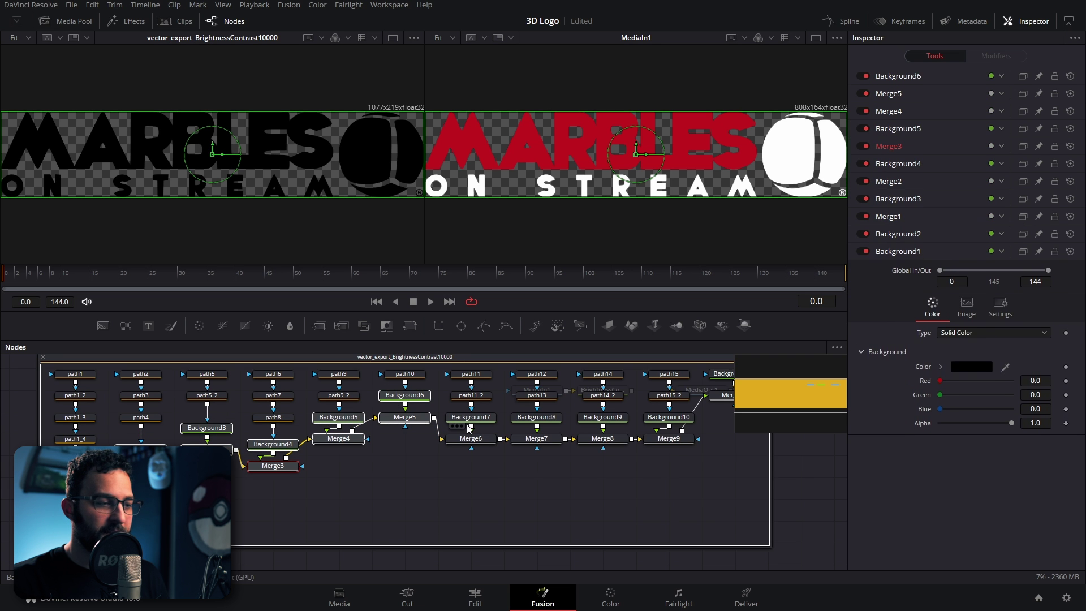
ctrl+click(471, 416)
ctrl+click(471, 438)
drag(471, 439, 471, 445)
ctrl+click(536, 439)
key(Delete)
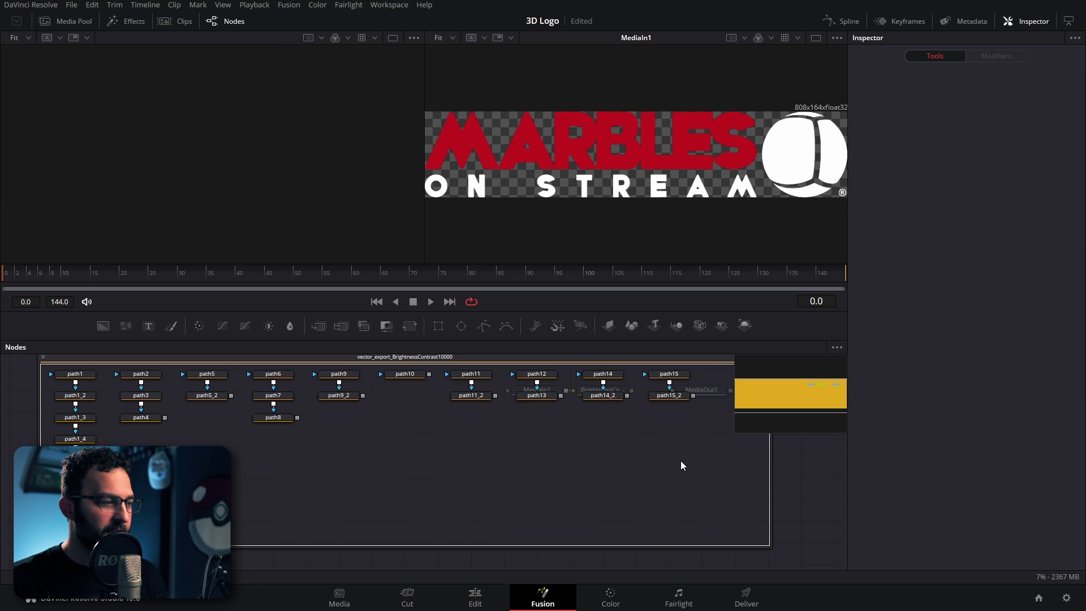
- Run the script that converts the vector group's paths into sPolygon shapes joined by an sMerge, and view the sMerge in the first viewer
click(450, 360)
drag(451, 361, 392, 362)
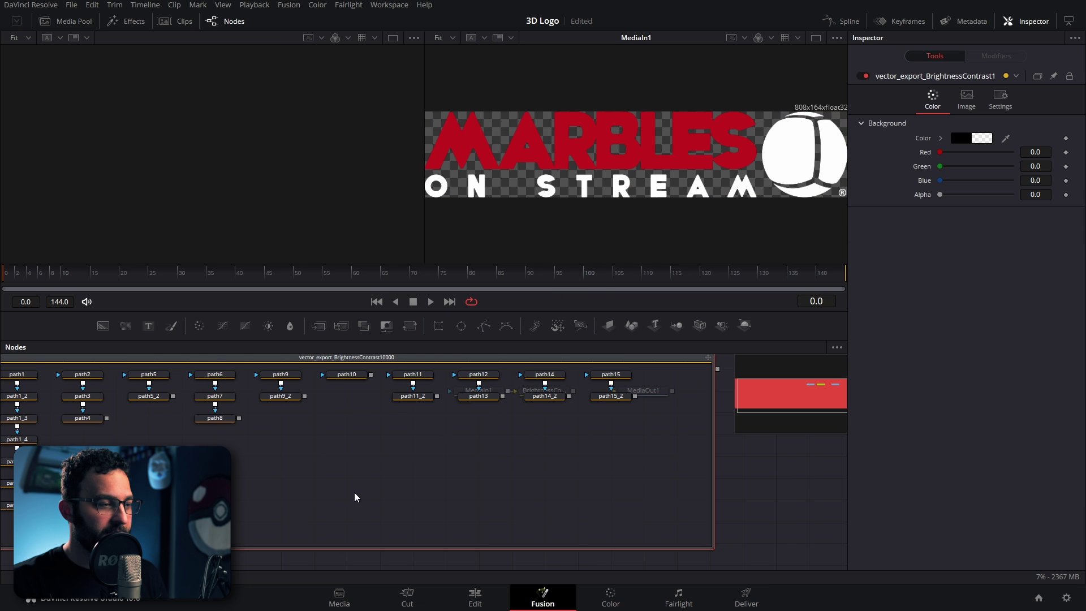
click(390, 4)
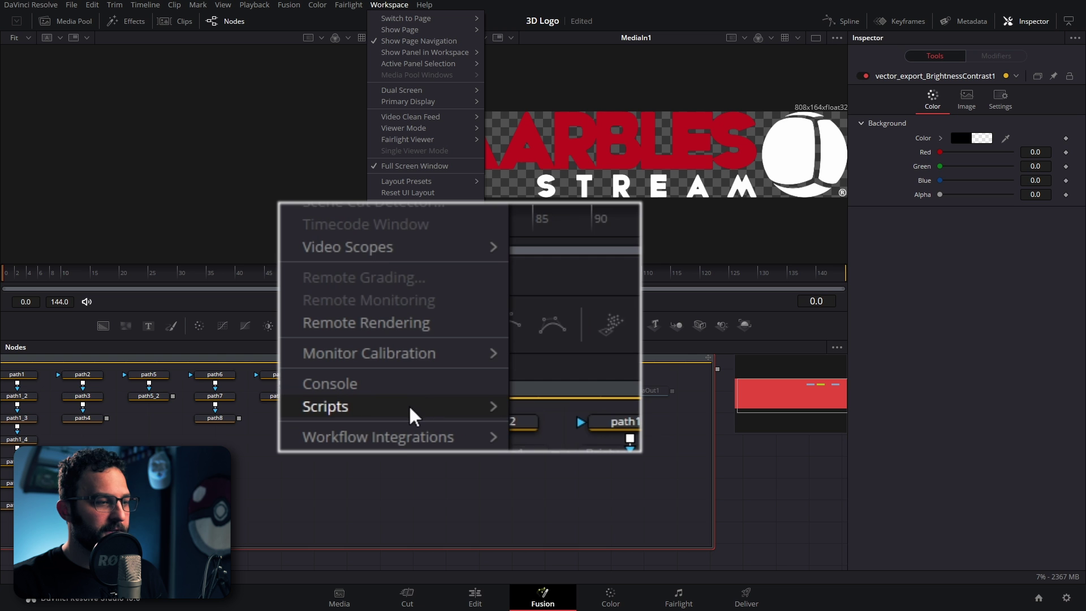
mouse_move(415, 416)
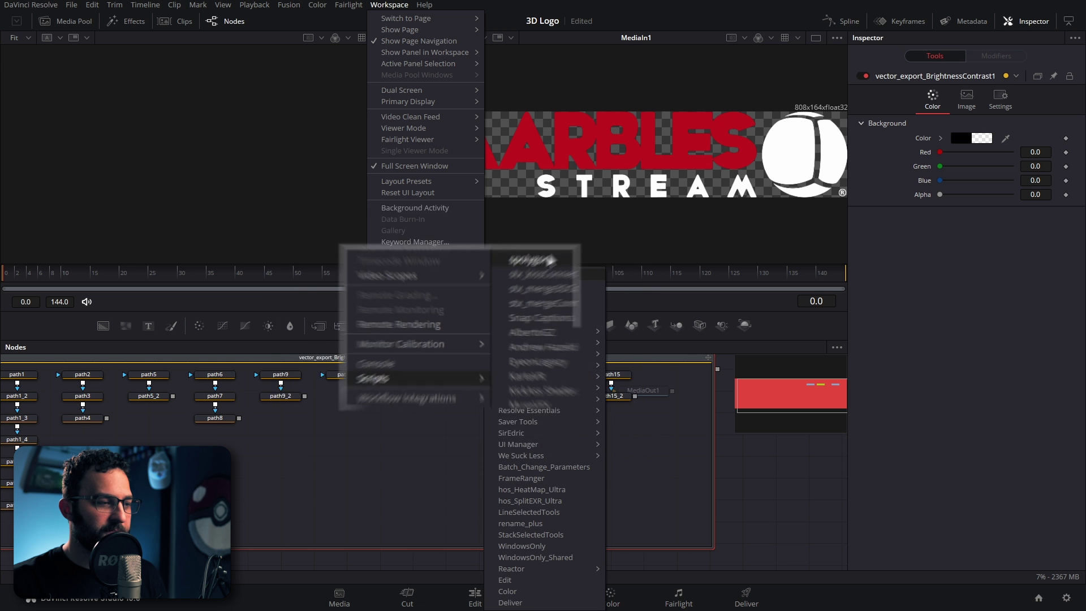
click(518, 274)
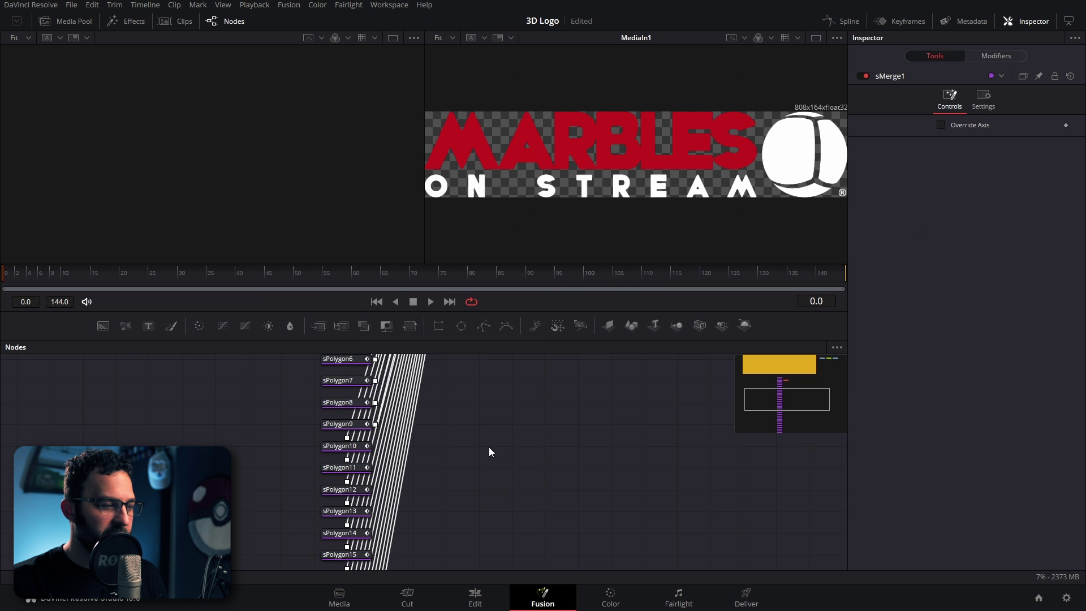
scroll(484, 451, up, 3)
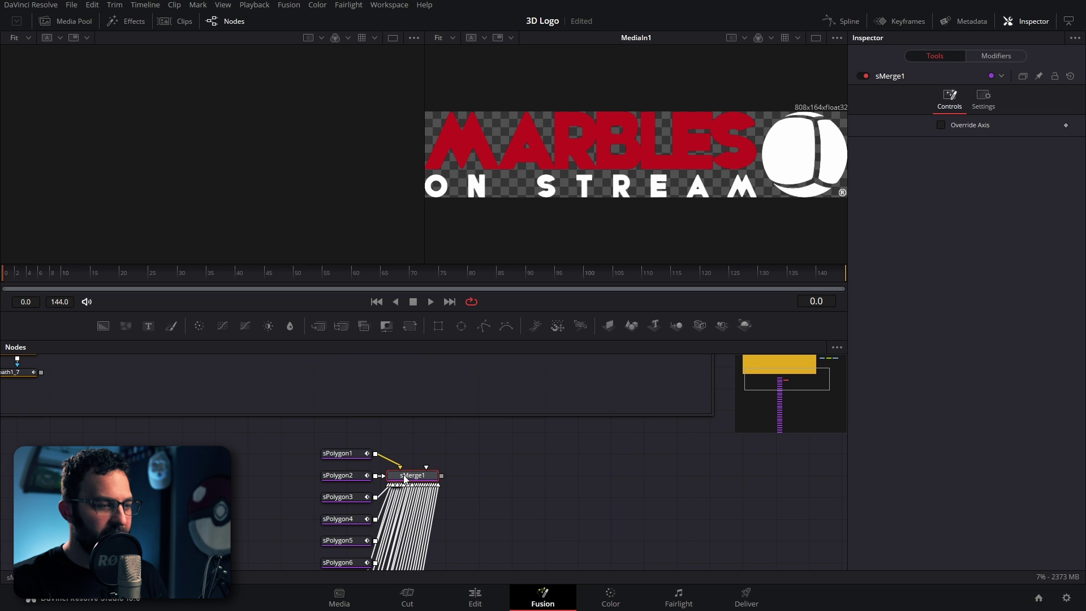
key(1)
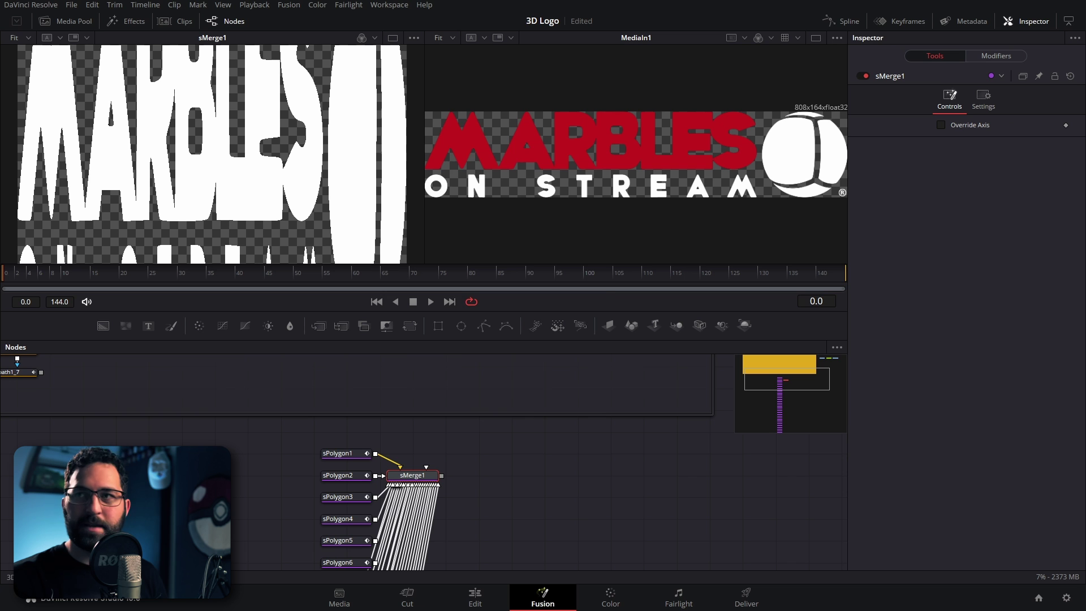
- Add an sTransform node after sMerge1 and display it in the first viewer
key(shift+space)
text(stra)
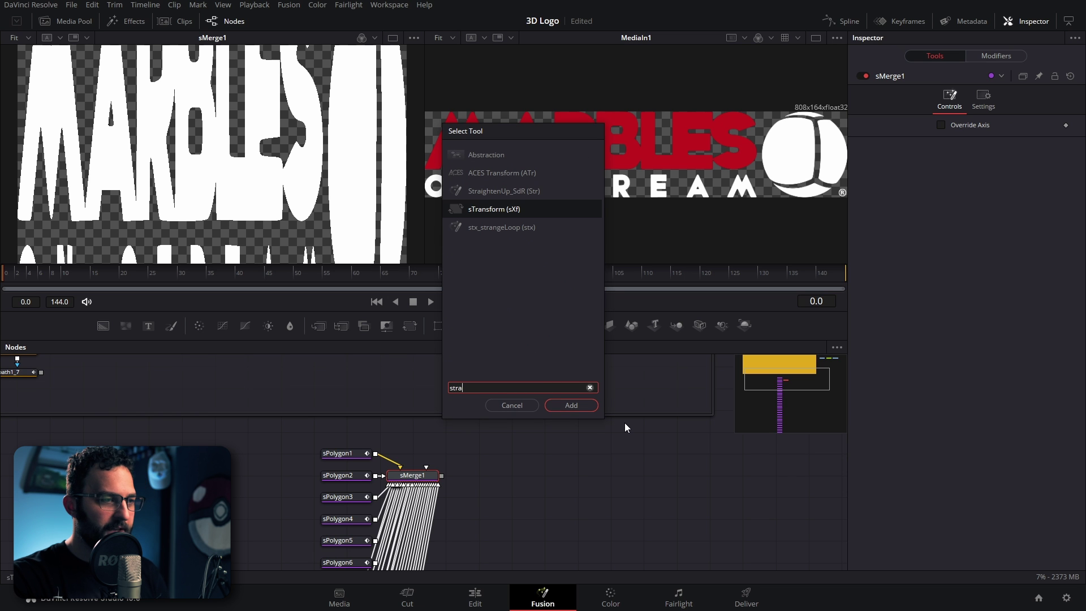
key(Return)
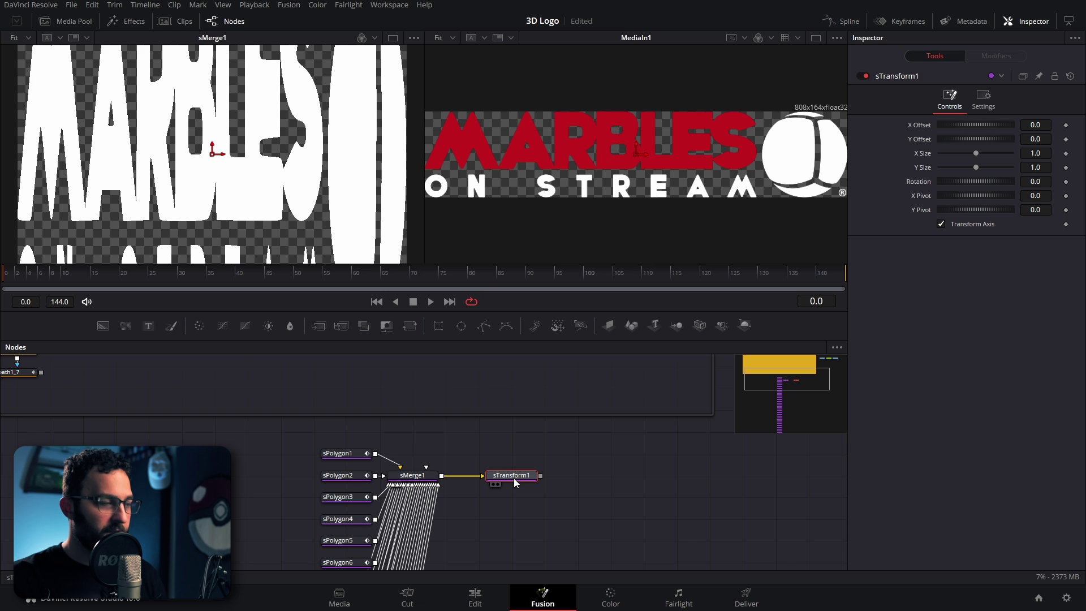
key(1)
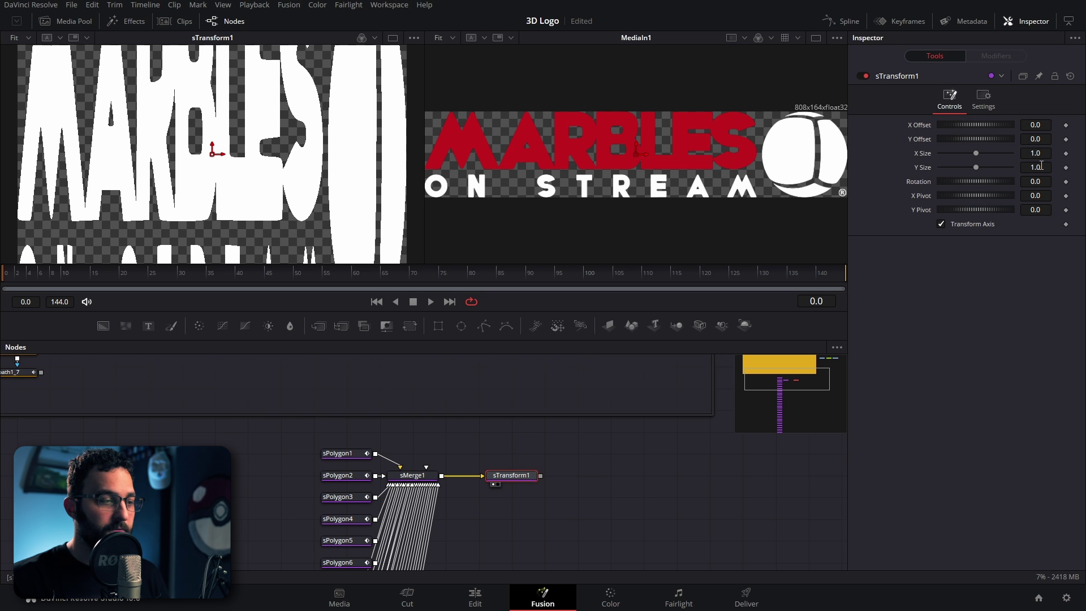
- Switch the first viewer to Buffer B and load BrightnessContrast1 into it, keeping sTransform1 in Buffer A
scroll(430, 509, down, 2)
scroll(582, 487, up, 1)
scroll(611, 452, down, 1)
scroll(642, 413, up, 1)
click(639, 391)
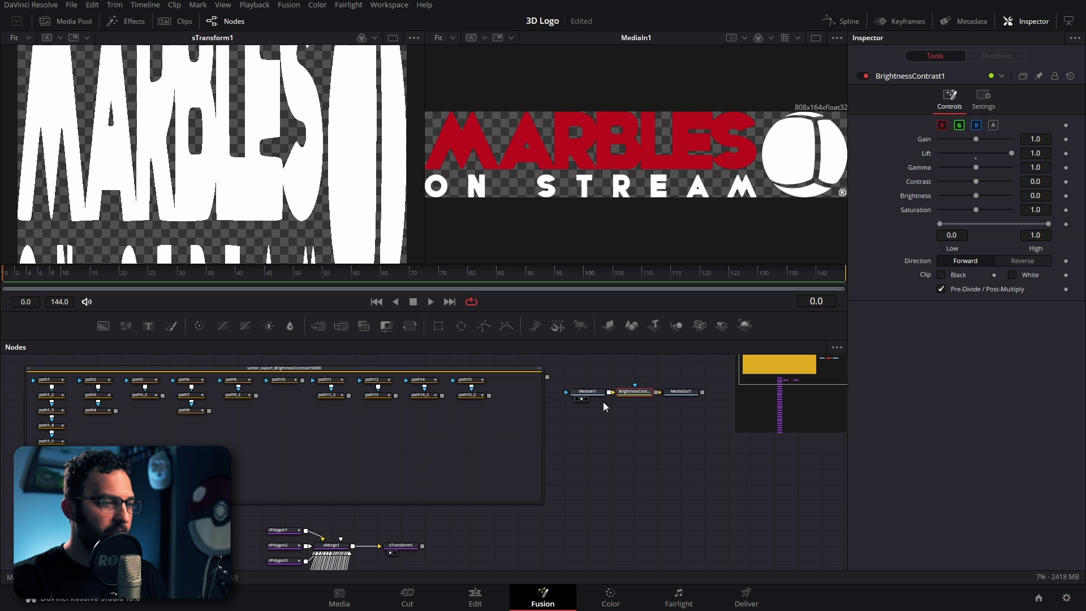
click(70, 36)
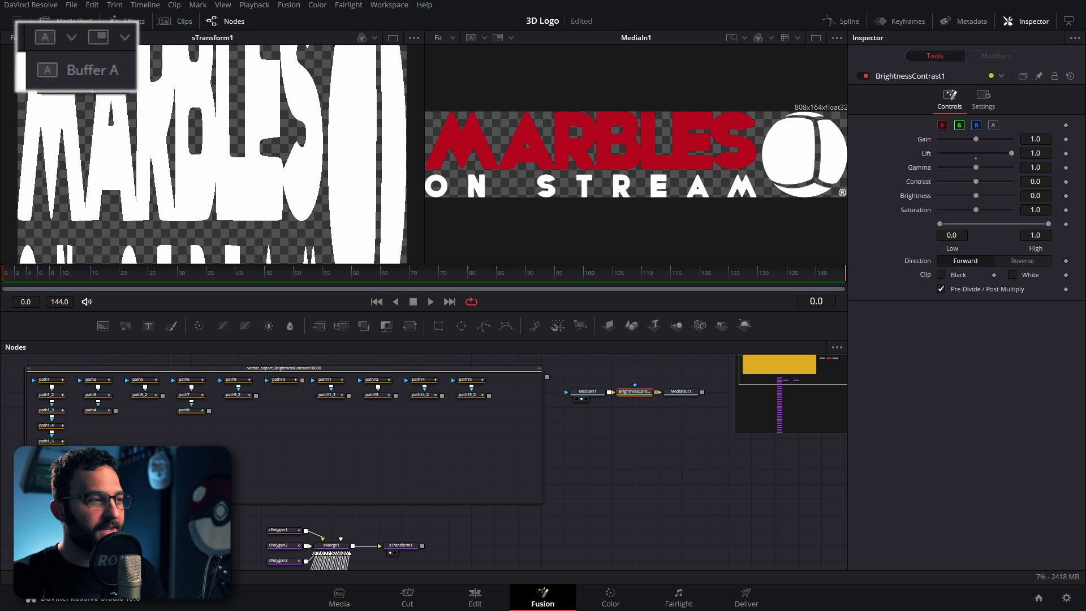
click(411, 550)
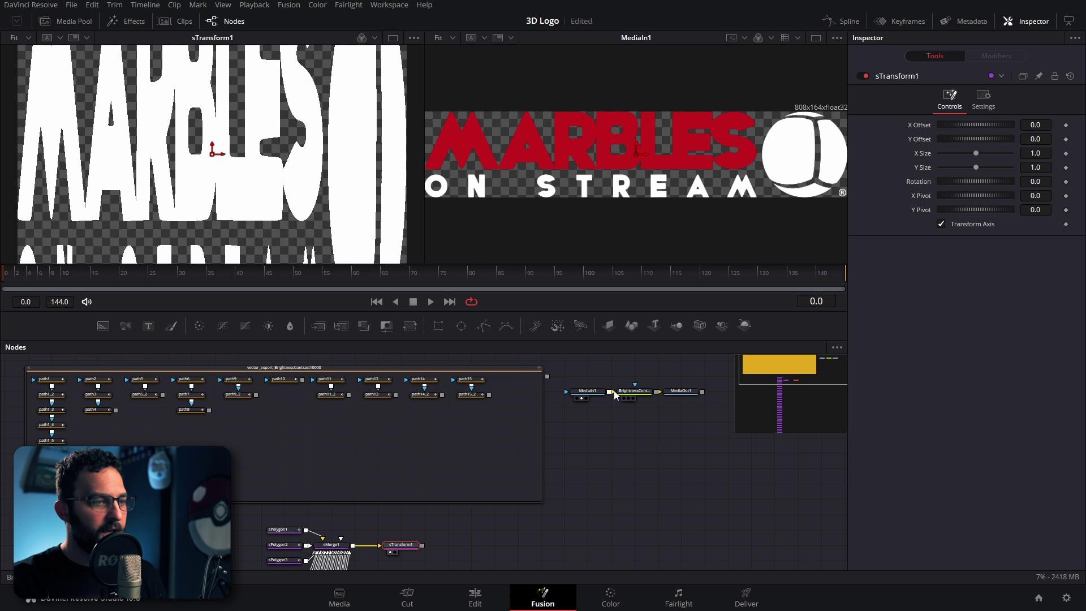
click(634, 392)
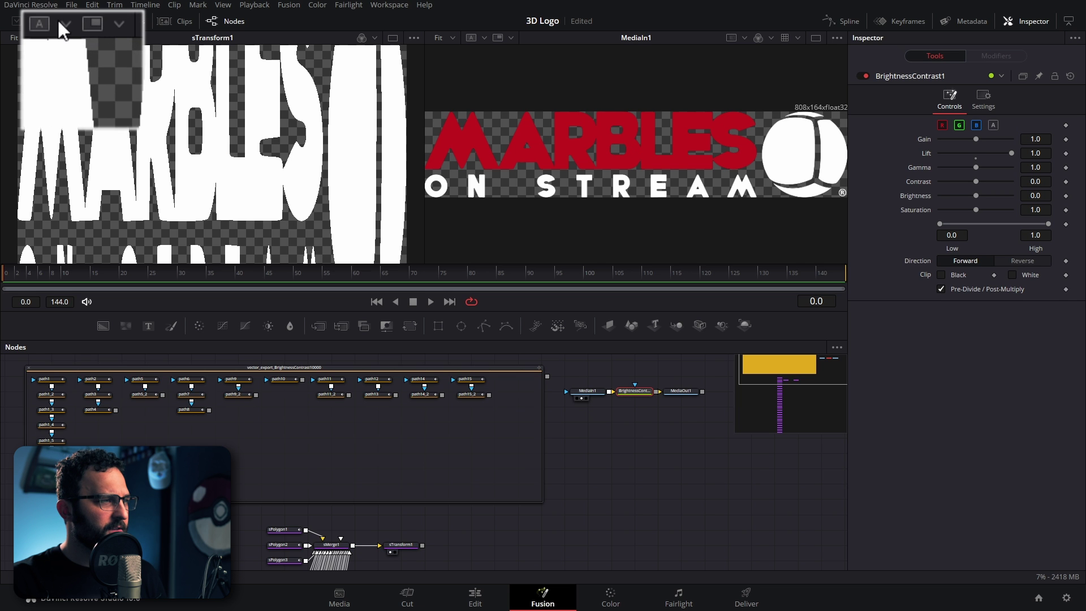
click(59, 37)
click(78, 69)
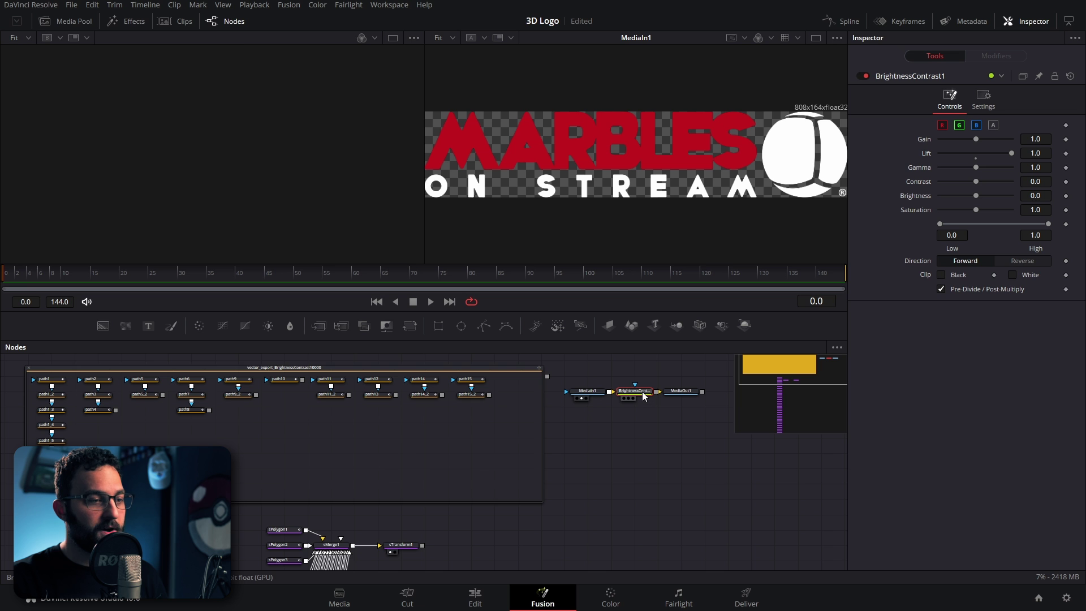
key(1)
- Compare both buffers with Buffer Split Wipe and move the divider across the letters of MARBLES
click(59, 38)
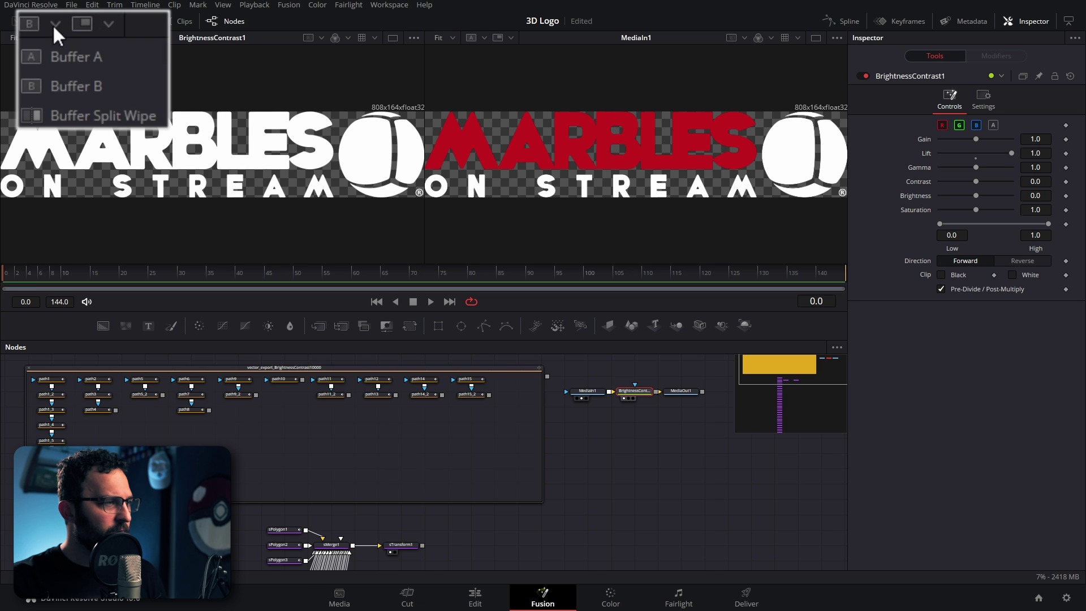
click(91, 116)
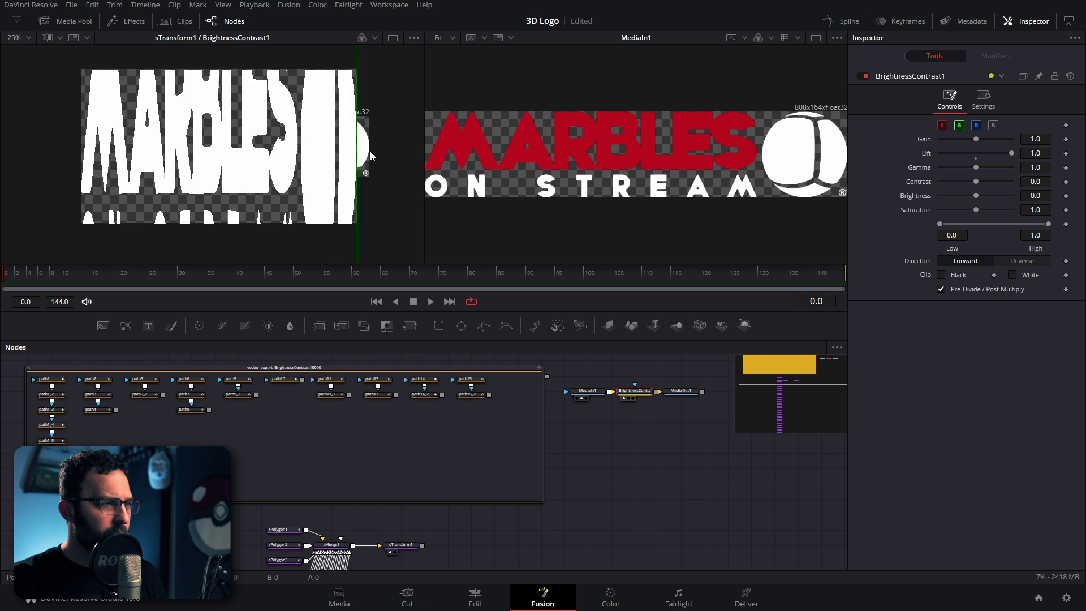
scroll(370, 151, down, 1)
drag(358, 78, 308, 84)
scroll(336, 141, up, 3)
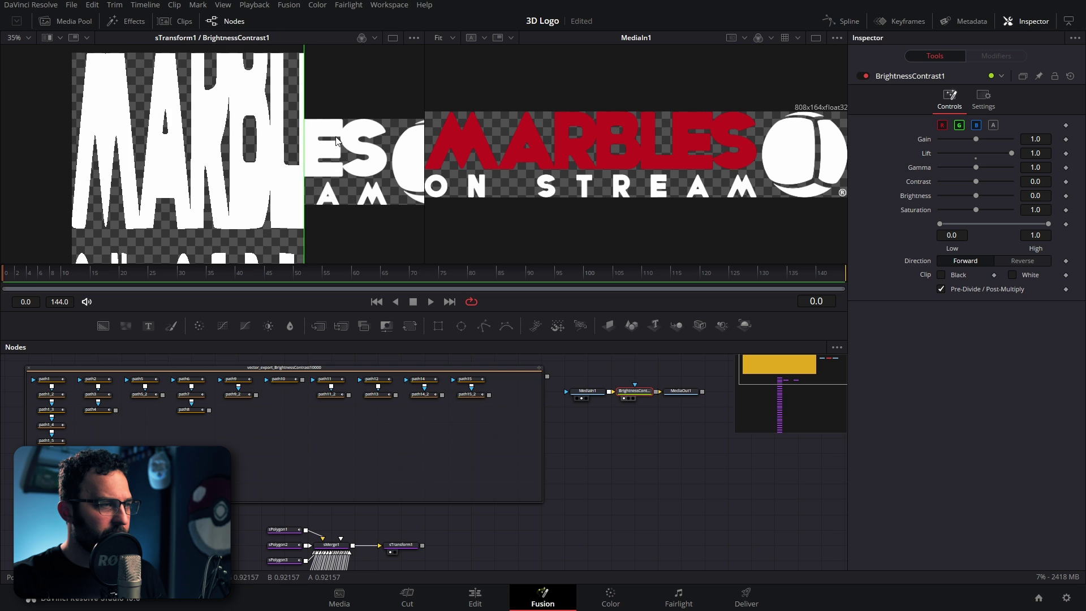
- Set the Y Size of sTransform1 to 0.2 to match the proportions of the original logo
click(402, 546)
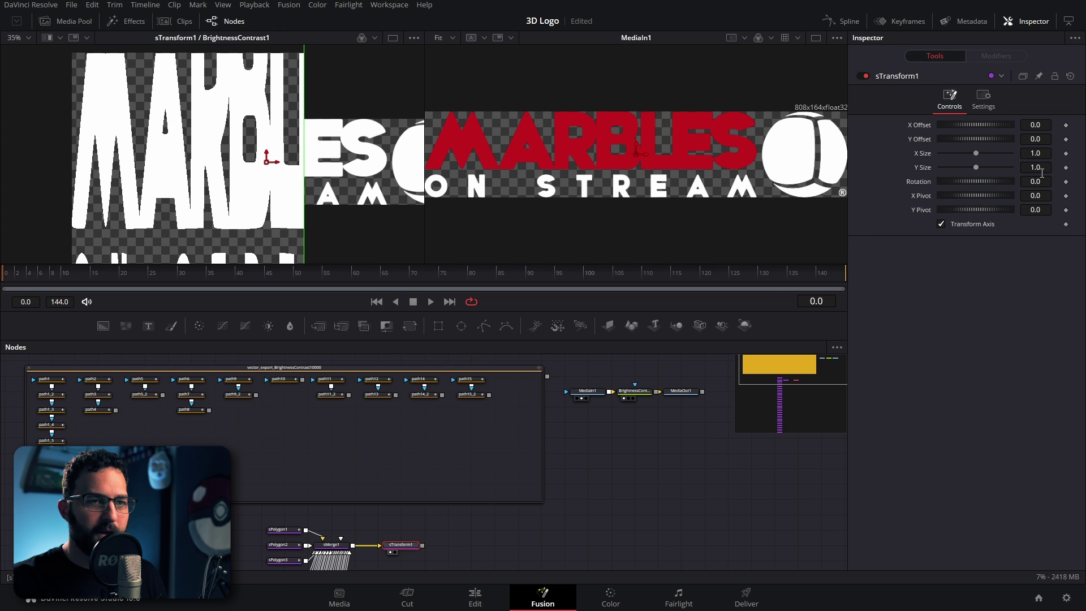
drag(1048, 167, 988, 167)
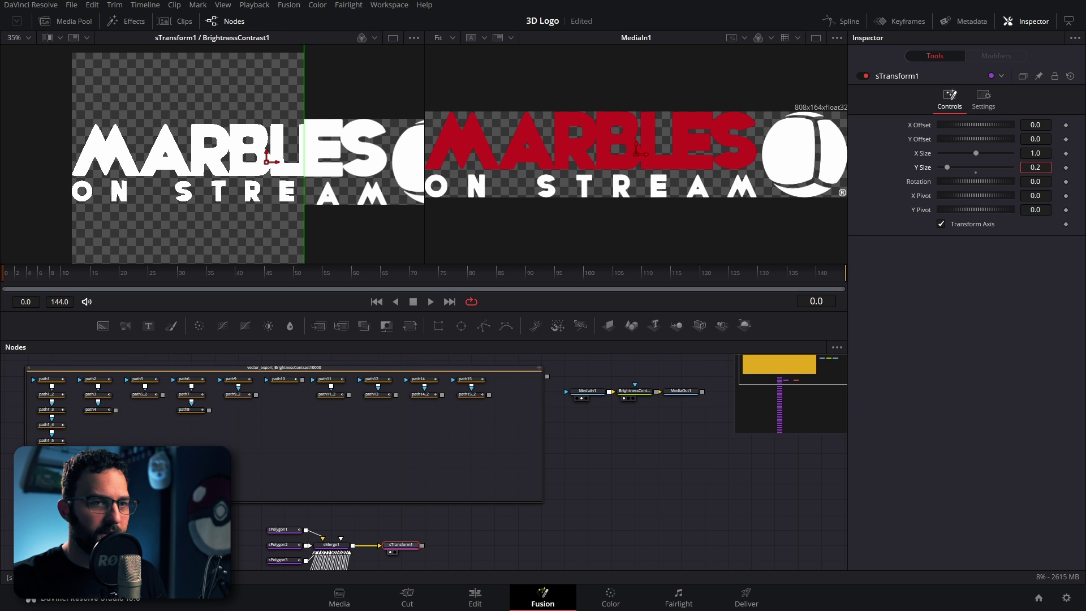
- Examine how the rescaled letters line up with the original logo along the split wipe
scroll(316, 165, up, 3)
scroll(322, 134, down, 1)
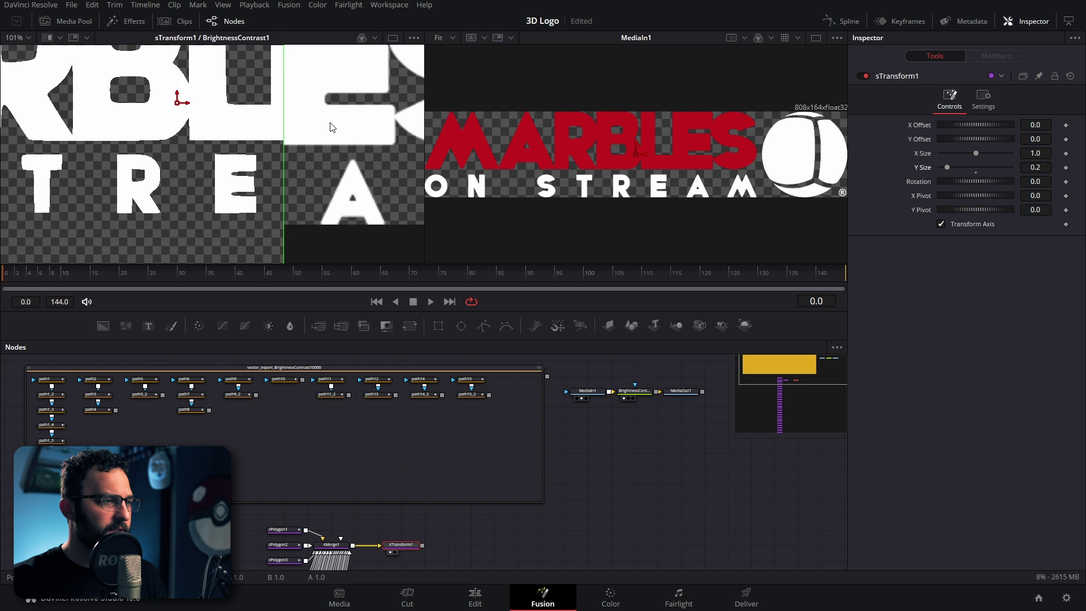
scroll(321, 134, up, 1)
scroll(322, 134, down, 2)
scroll(321, 134, up, 1)
scroll(328, 136, down, 2)
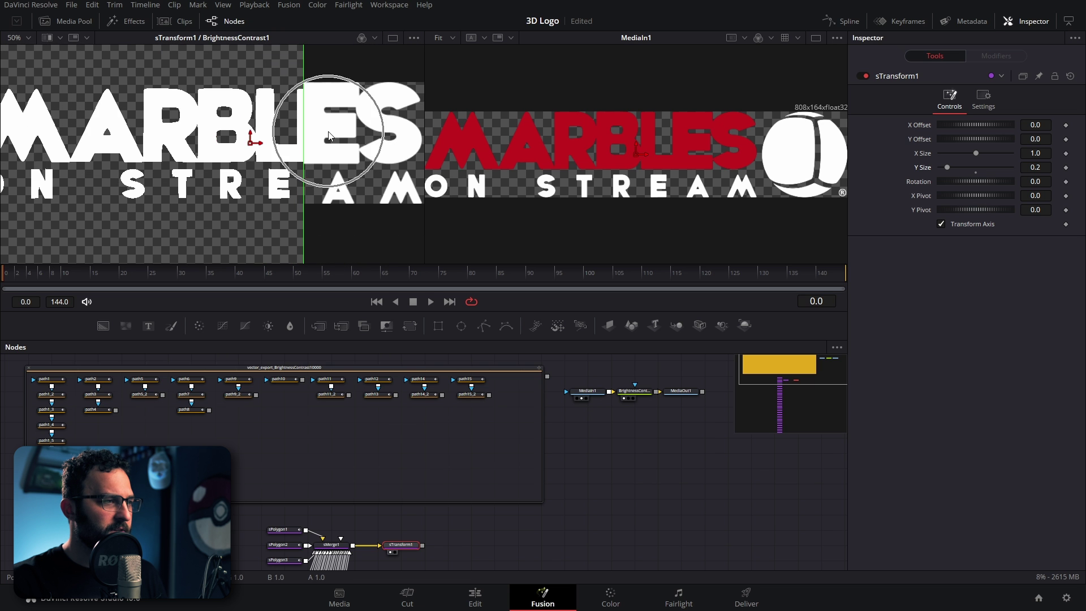
scroll(329, 135, down, 2)
- Move the wipe divider within the letters of MARBLES and turn off the buffer comparison, leaving sTransform1 alone in the first viewer
drag(356, 102, 263, 109)
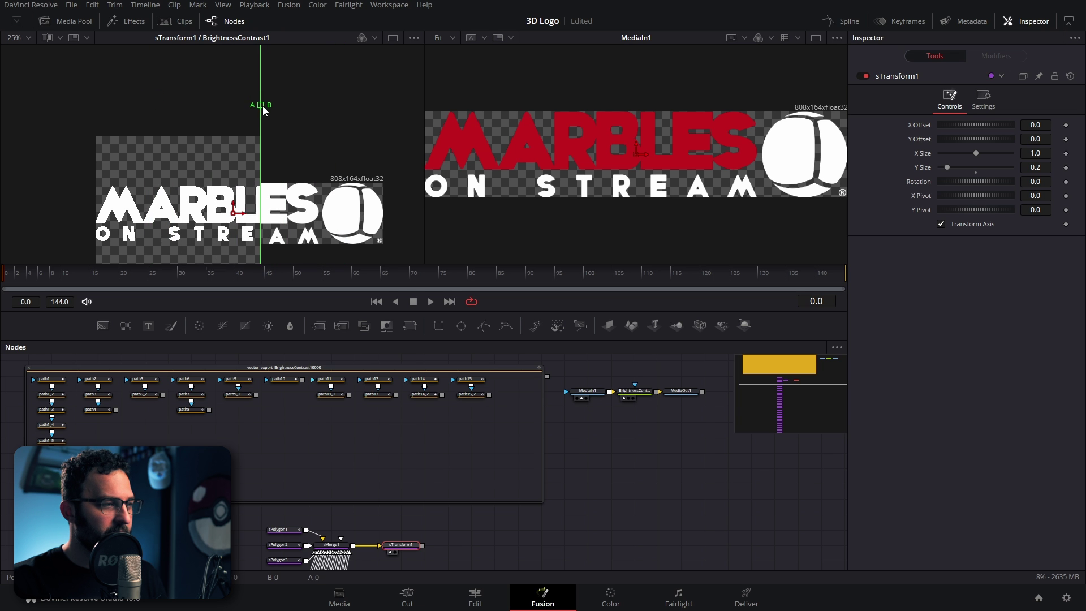
click(48, 38)
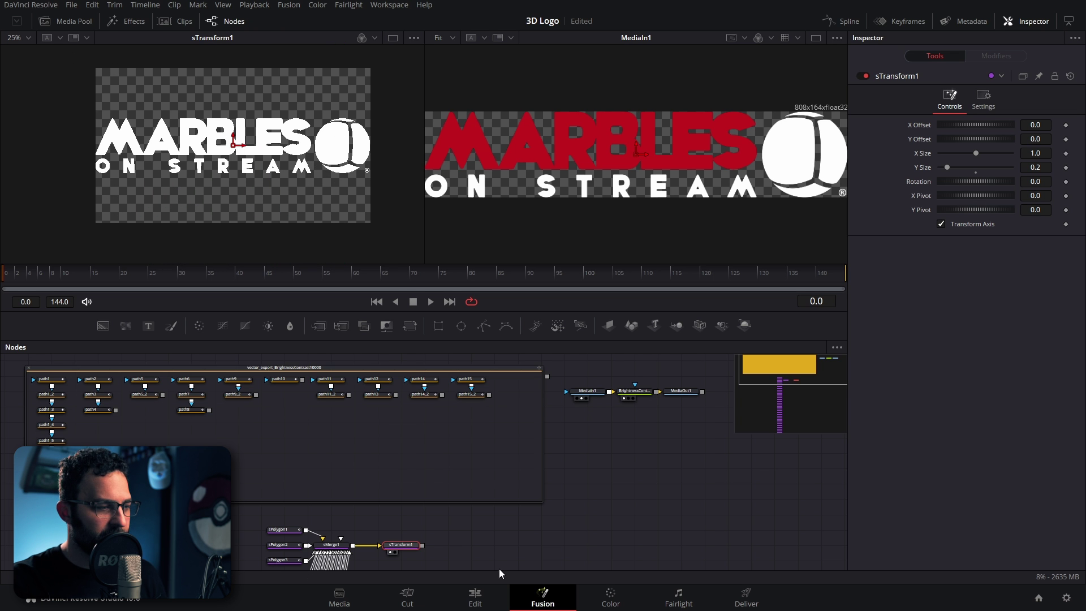
scroll(498, 563, down, 2)
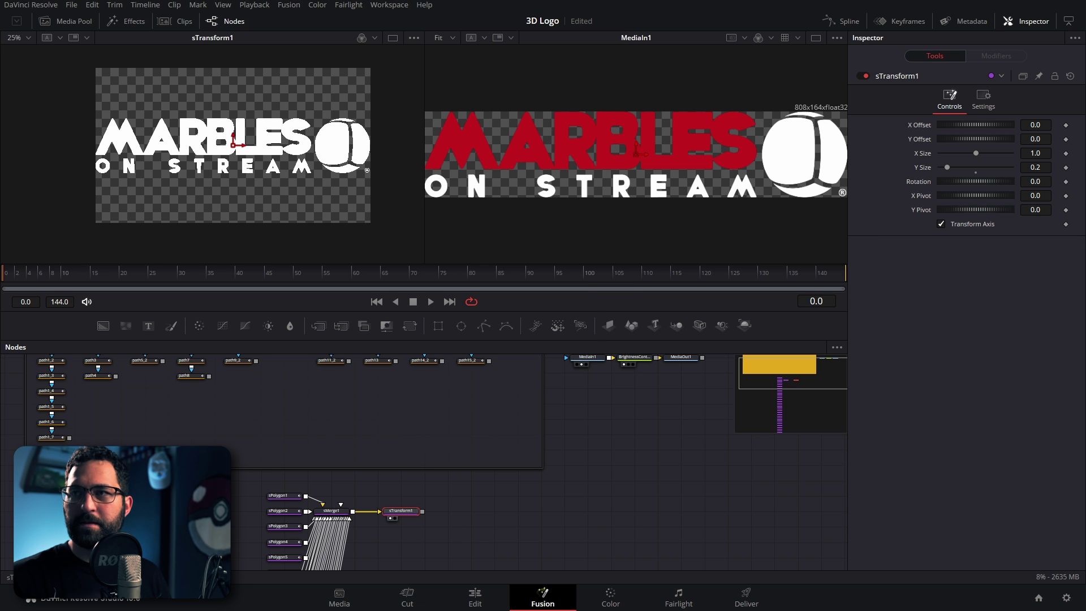
- Add an Extrude 3D node after sTransform1 and display it in the first viewer
key(shift+space)
text(extru)
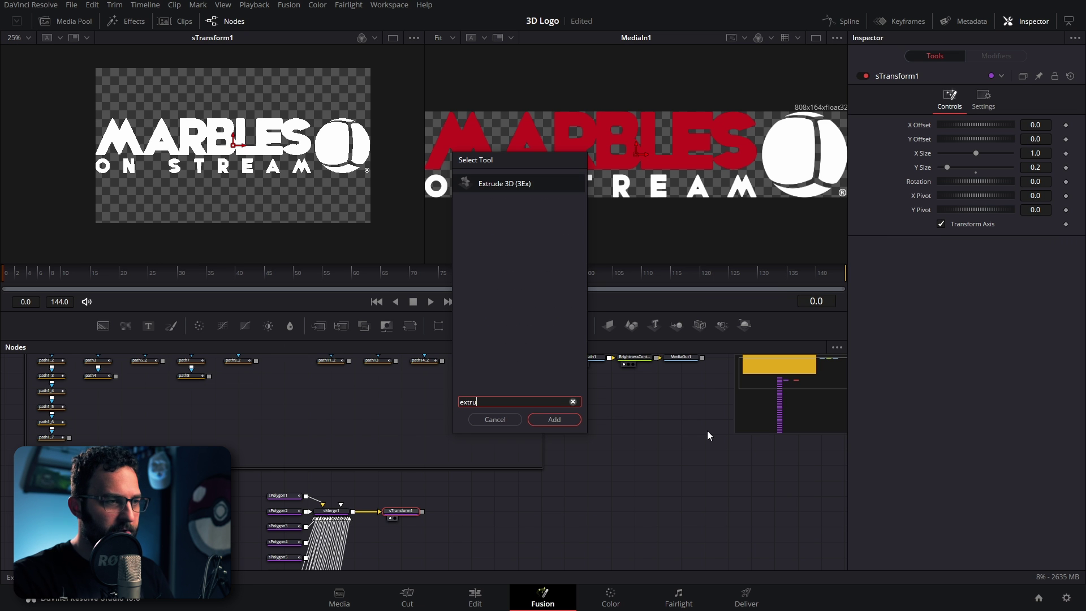
key(Return)
drag(455, 513, 503, 514)
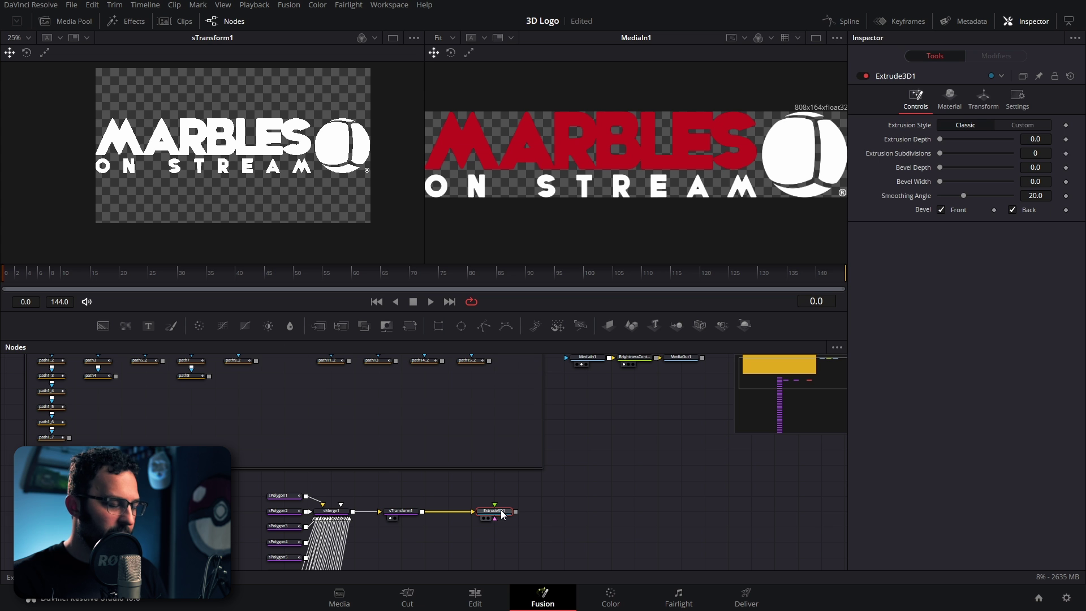
key(1)
- Set the Extrusion Depth of Extrude3D1 to 0.2 and inspect the extruded letters from several angles
drag(248, 157, 300, 164)
drag(941, 139, 1040, 139)
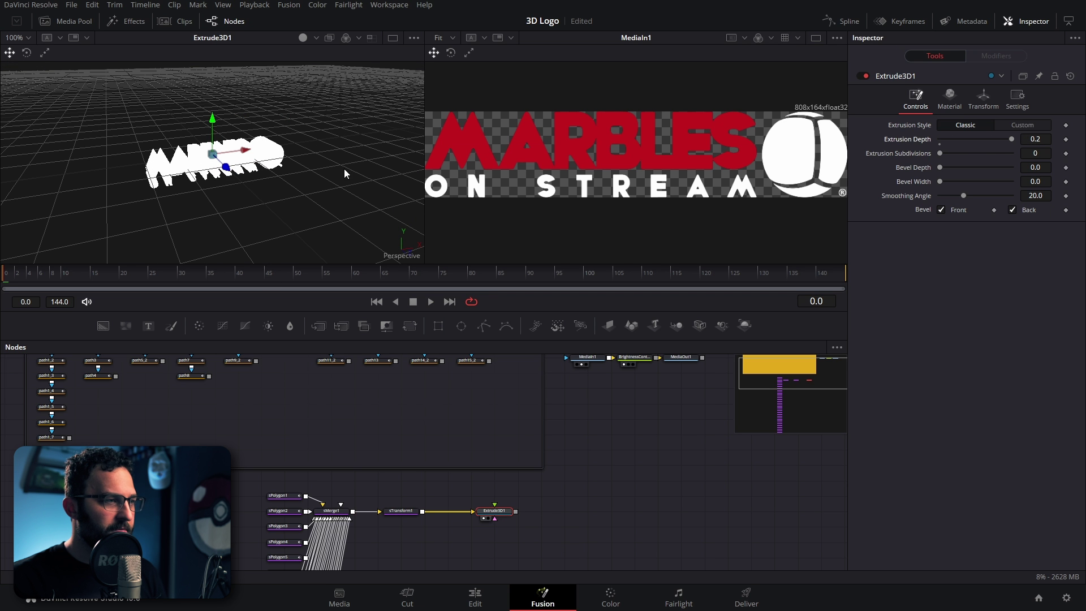
drag(344, 169, 284, 120)
scroll(186, 153, up, 3)
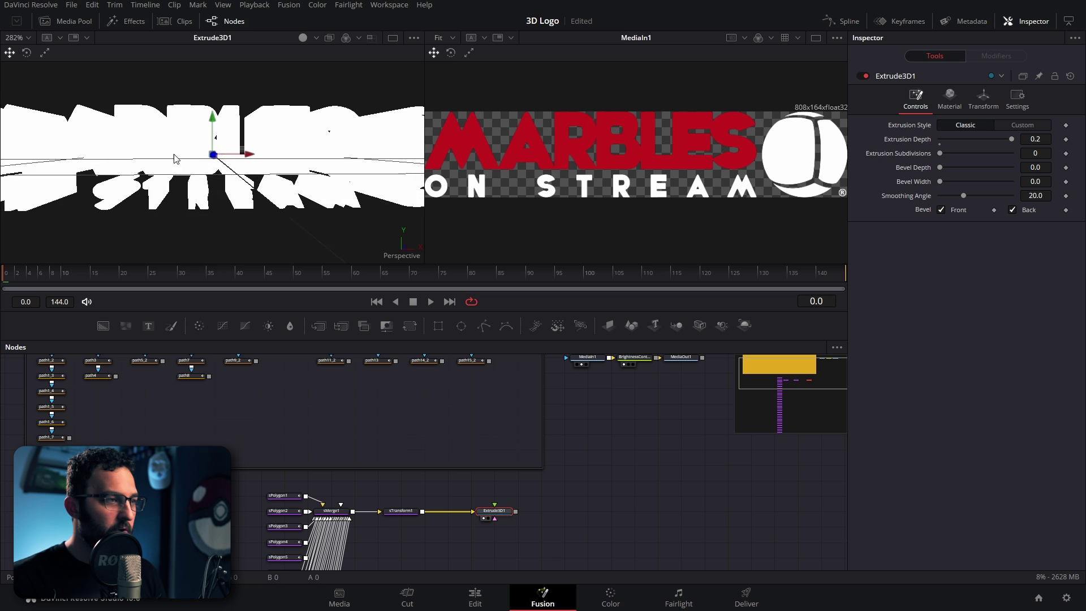
drag(175, 158, 312, 198)
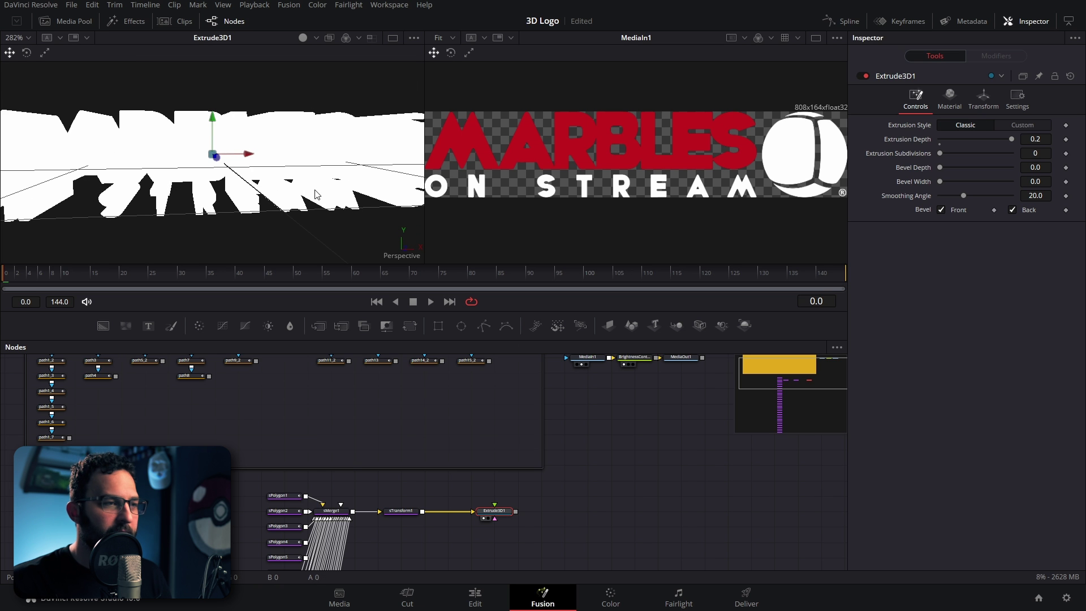
- Display sTransform1 in the first viewer in place of the extrusion
scroll(351, 498, down, 2)
scroll(351, 487, up, 1)
scroll(346, 475, left, 2)
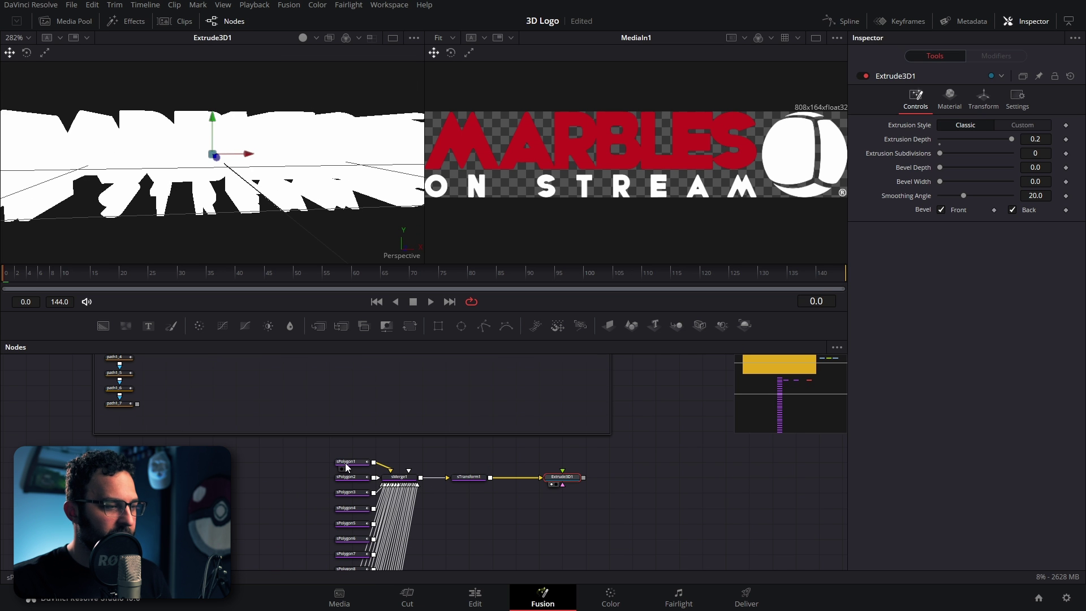
click(479, 478)
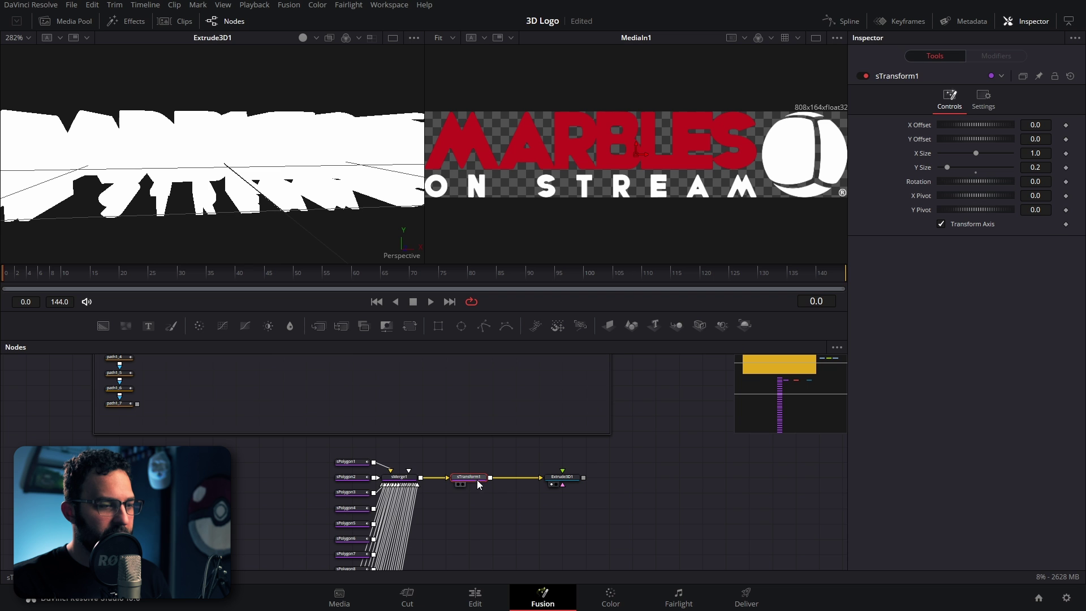
key(1)
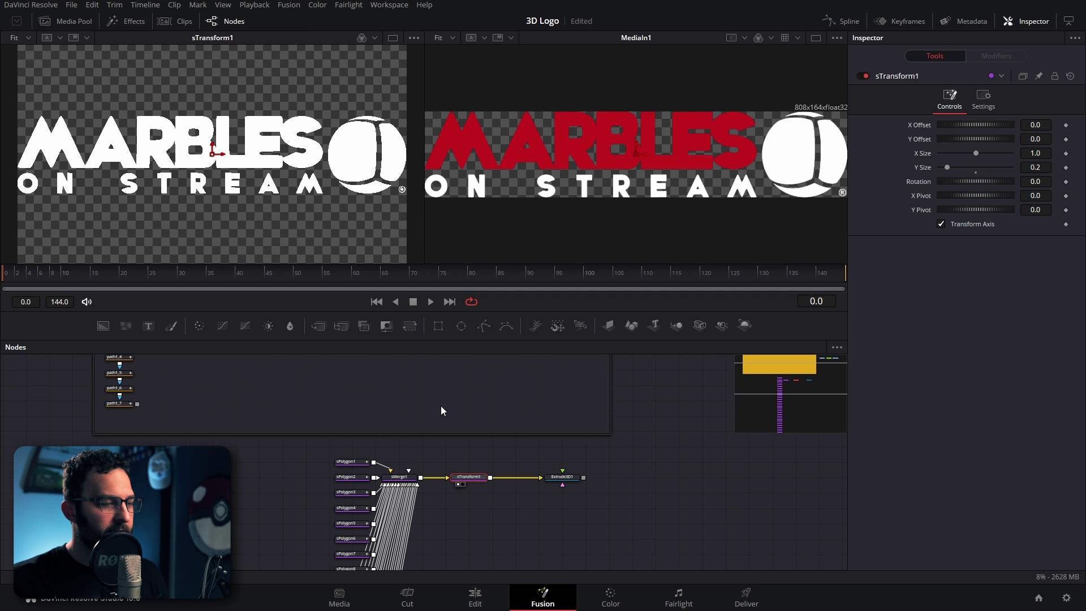
- Delete the imported vector_export_BrightnessContrast1 group with its path nodes
scroll(439, 406, up, 3)
scroll(439, 407, up, 2)
click(375, 402)
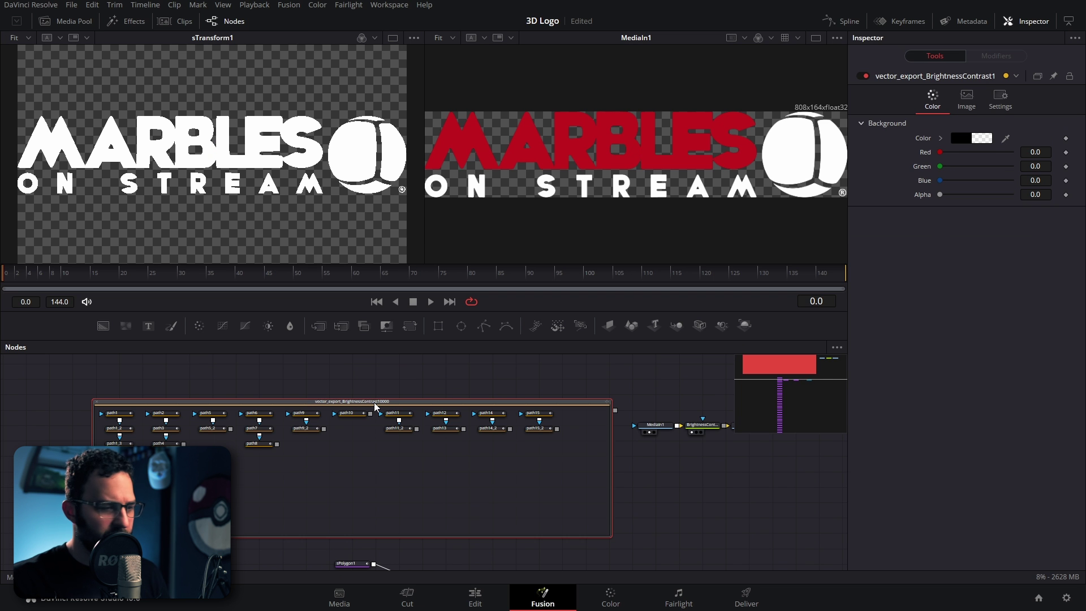
key(Delete)
scroll(390, 401, down, 7)
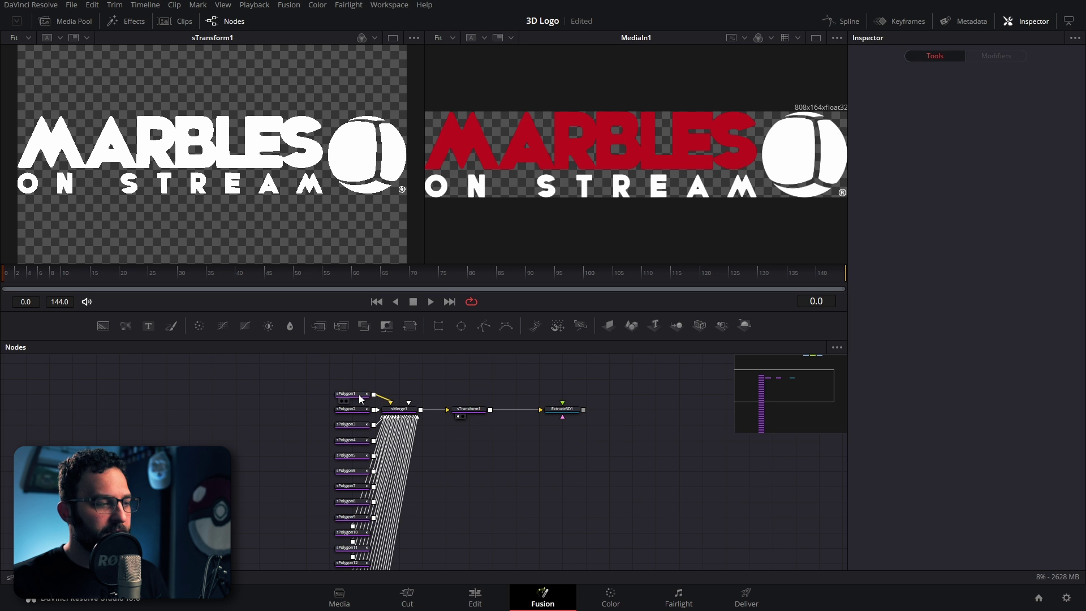
- Examine the outlines of sPolygon2 and sPolygon3, view Extrude3D1 again, and return the first viewer to sTransform1
click(356, 409)
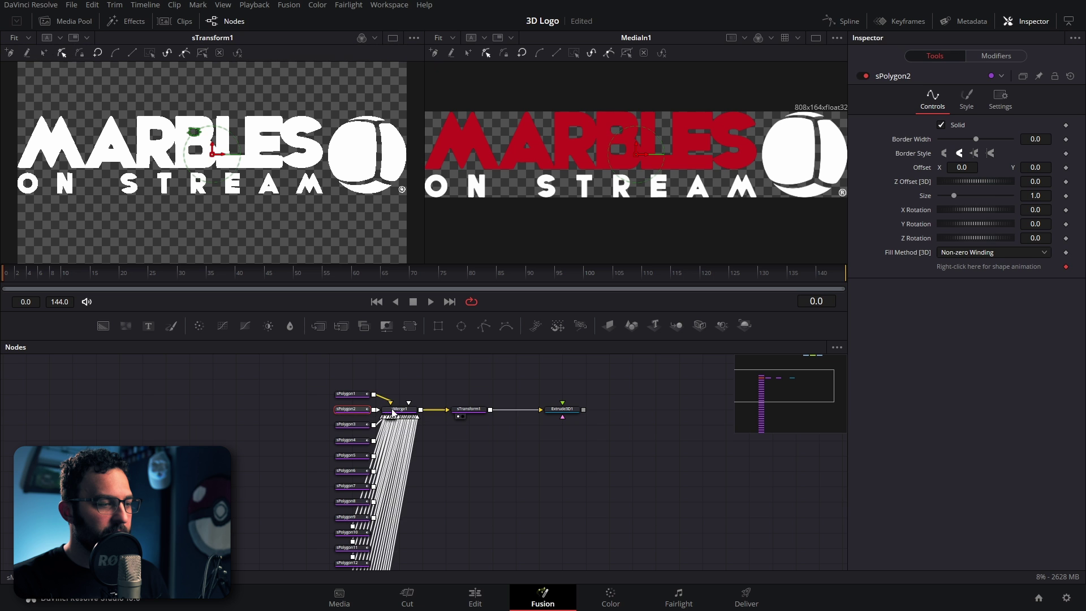
click(354, 426)
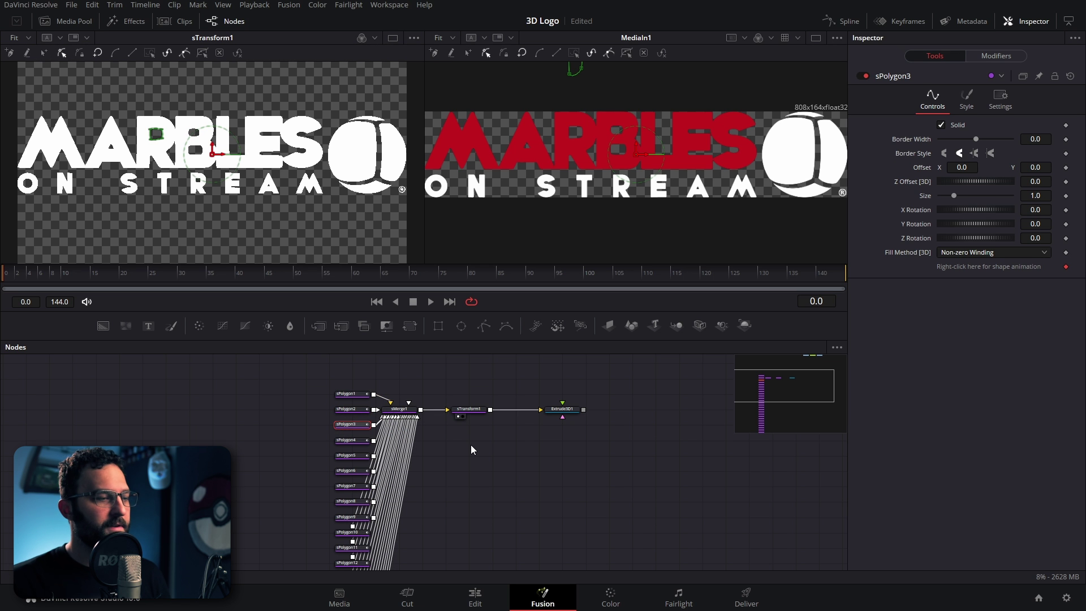
click(571, 412)
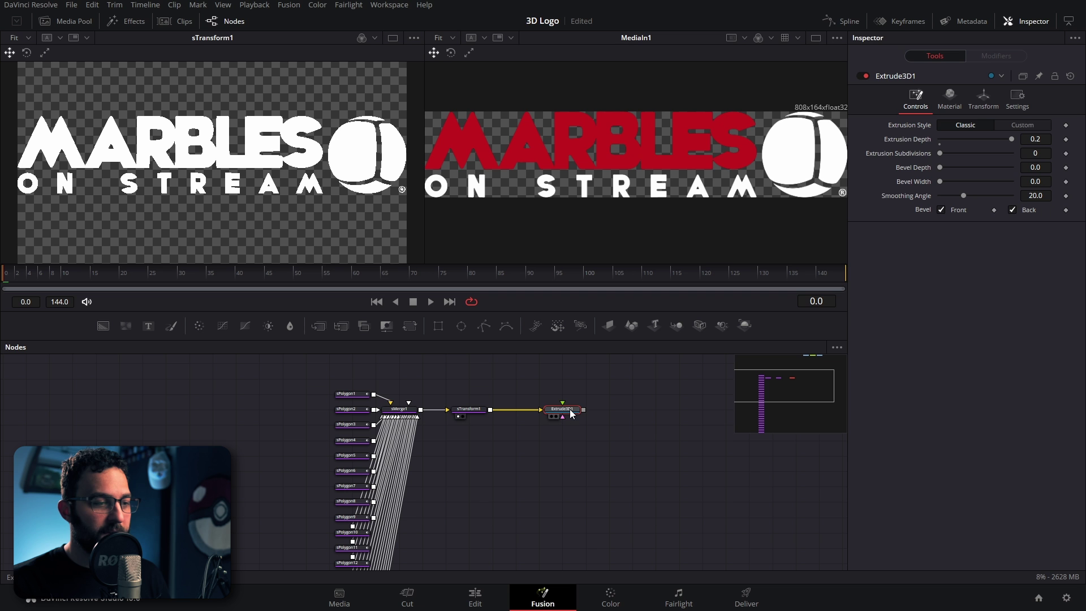
key(1)
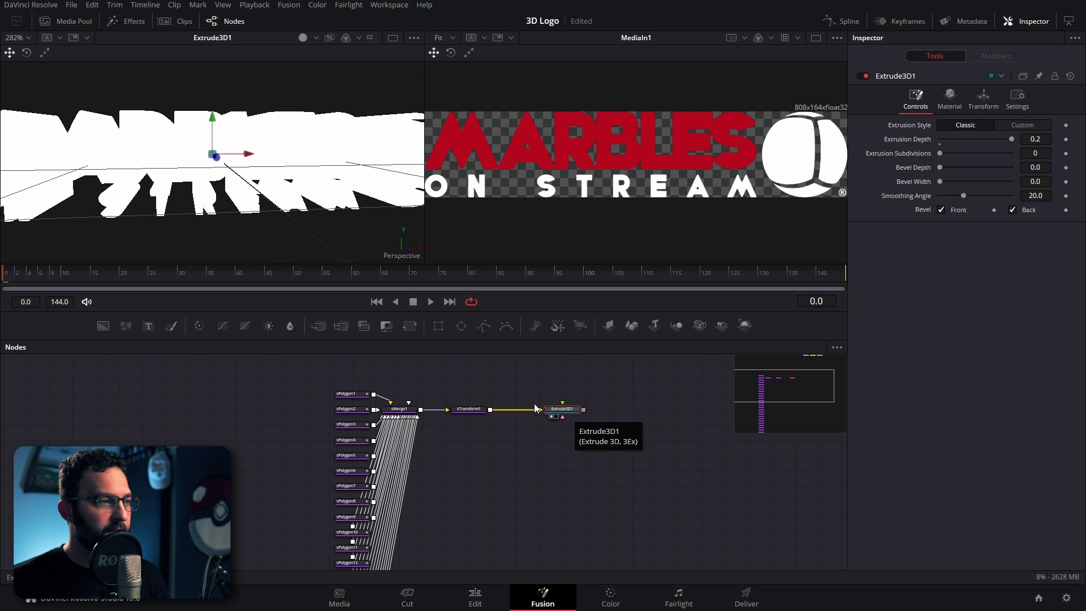
drag(99, 151, 212, 152)
click(469, 409)
key(1)
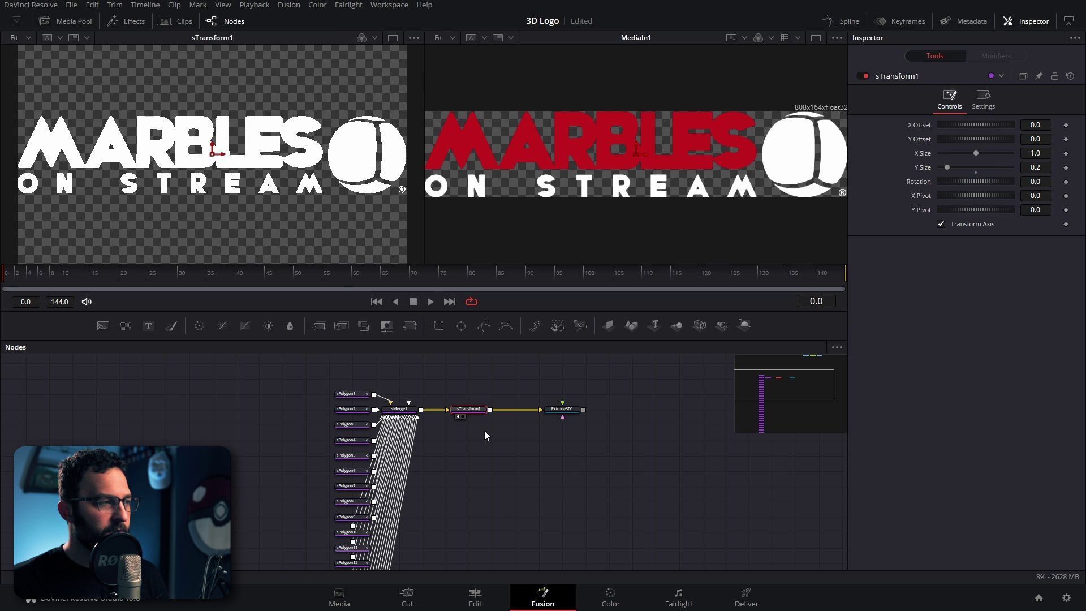
- Identify the letter cut-out shapes and move sPolygon2 through sPolygon7 into a separate column beside the other polygons
click(363, 394)
click(362, 410)
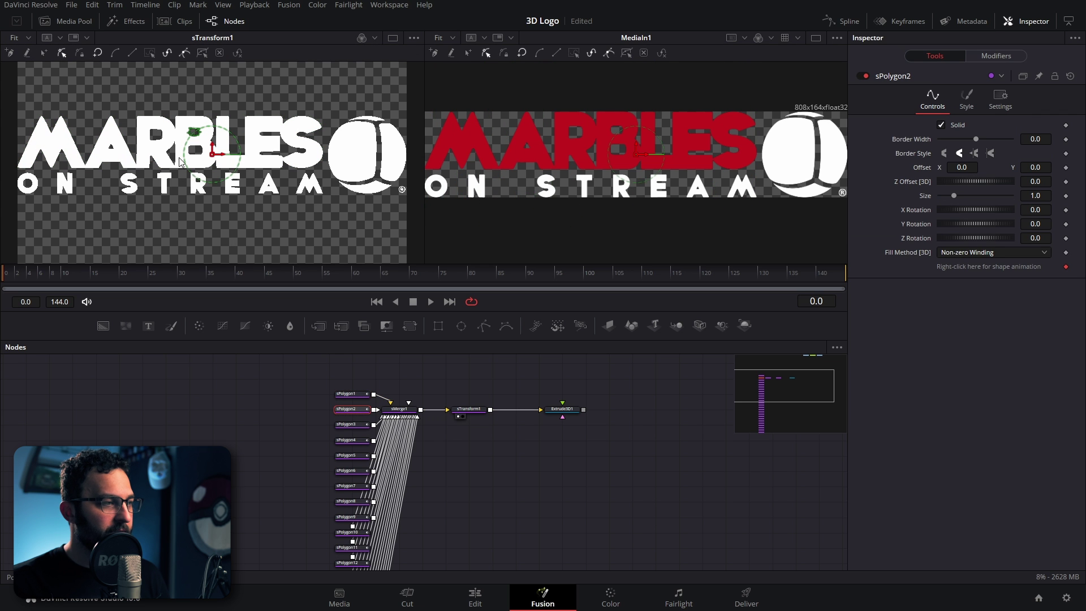
drag(351, 409, 313, 443)
click(358, 442)
click(359, 458)
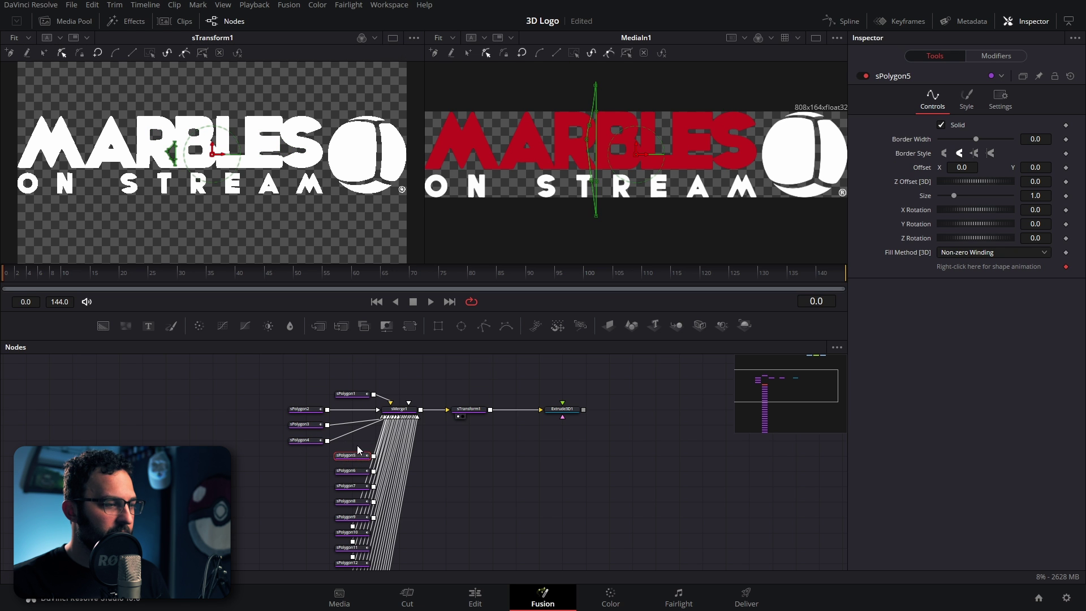
drag(358, 446, 351, 490)
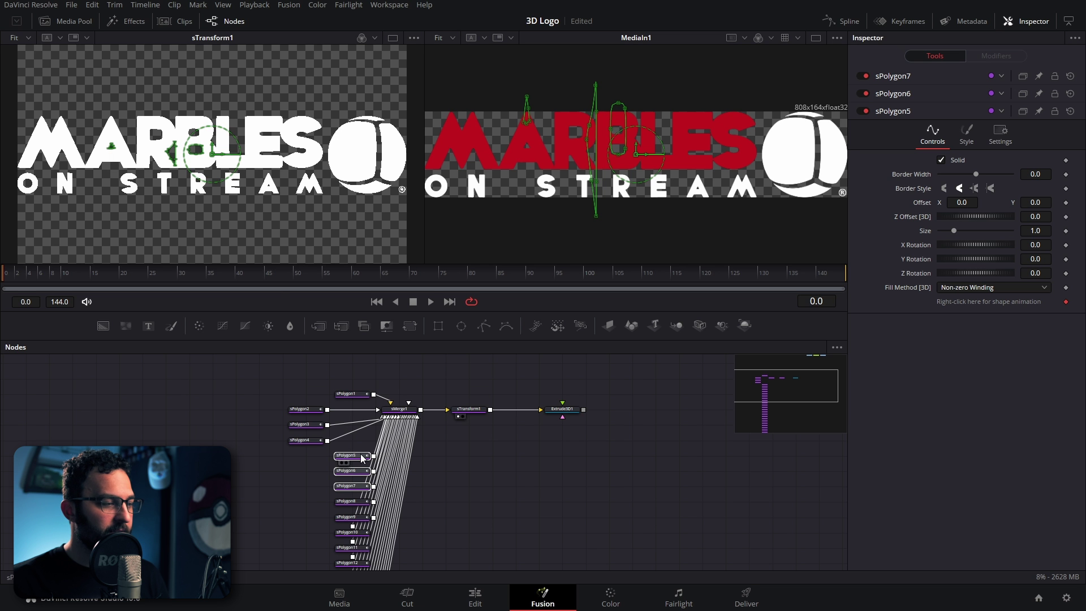
drag(343, 457, 305, 448)
- Check the remaining polygons and move the cut-outs sPolygon12, sPolygon17 and sPolygon20 into the separate column
click(354, 502)
scroll(354, 500, down, 3)
scroll(340, 469, down, 2)
click(359, 485)
scroll(363, 480, down, 1)
scroll(365, 480, down, 2)
- Delete sPolygon23 through sPolygon26, which form the small registered trademark symbol
click(352, 480)
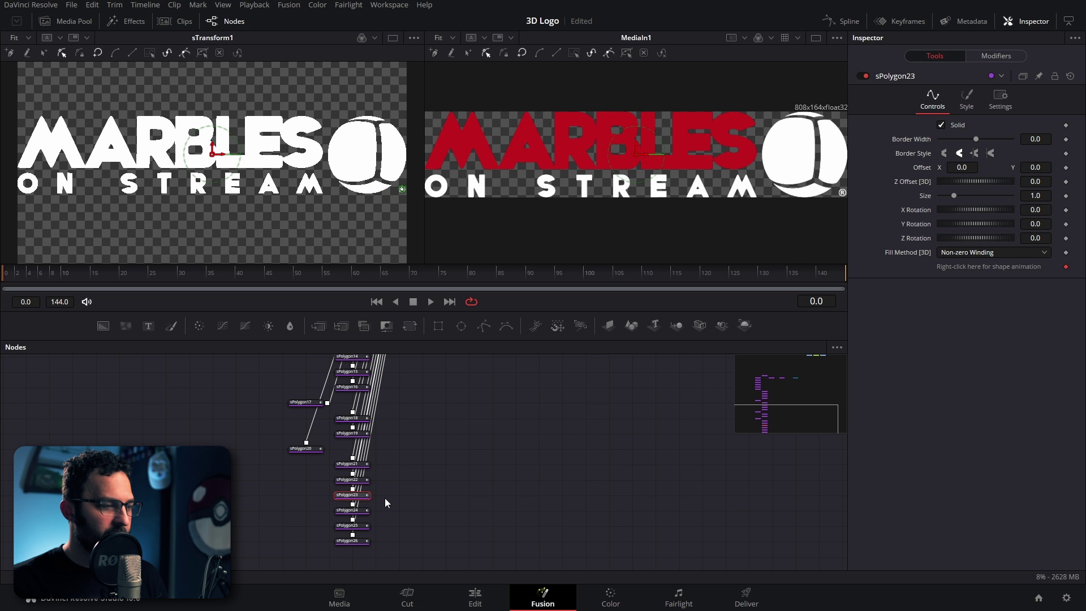
drag(385, 498, 344, 551)
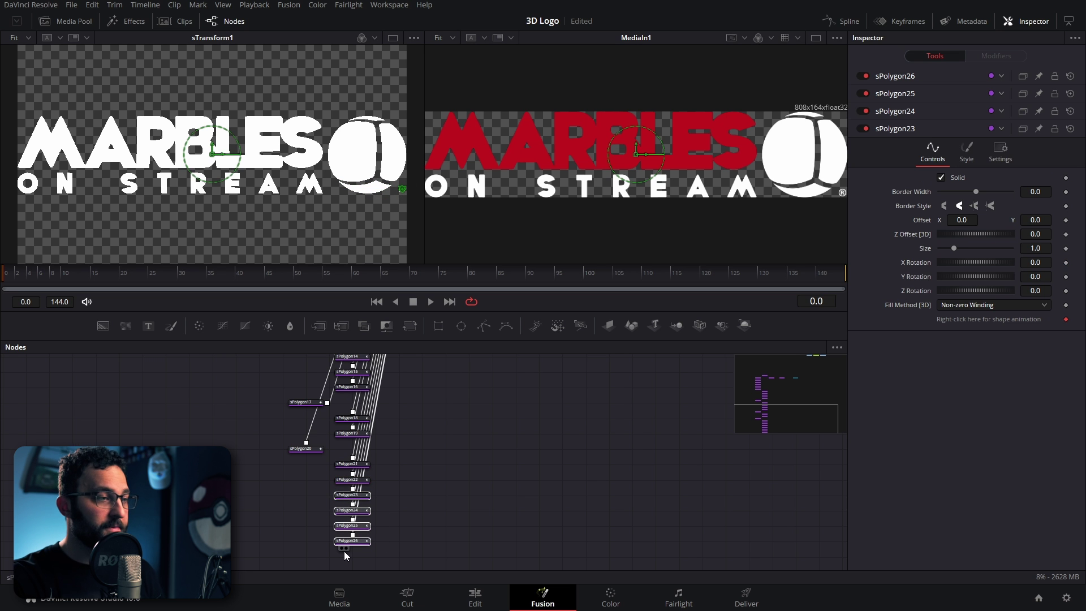
key(Delete)
- Select all nine cut-out polygons in the separate column and disconnect them from sMerge1
scroll(389, 479, up, 3)
scroll(389, 480, down, 2)
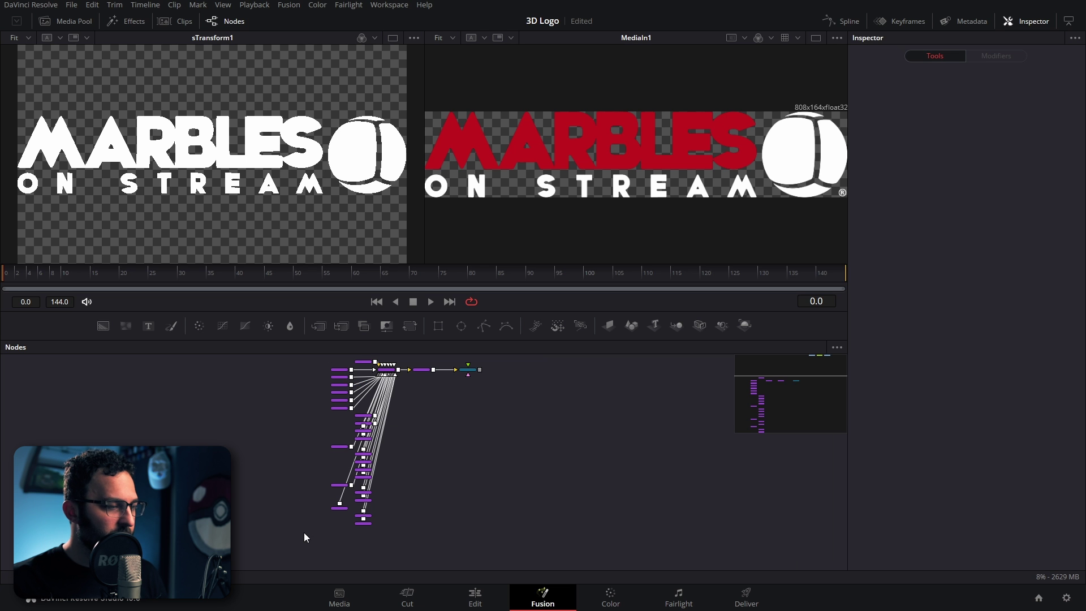
drag(304, 532, 349, 360)
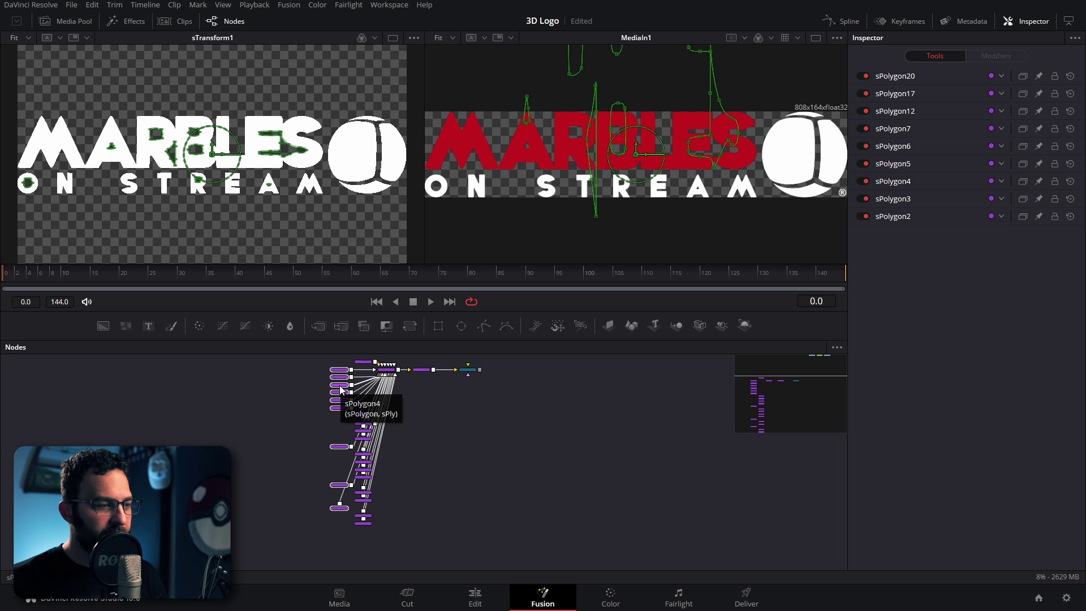
shift+drag(341, 387, 337, 386)
click(338, 387)
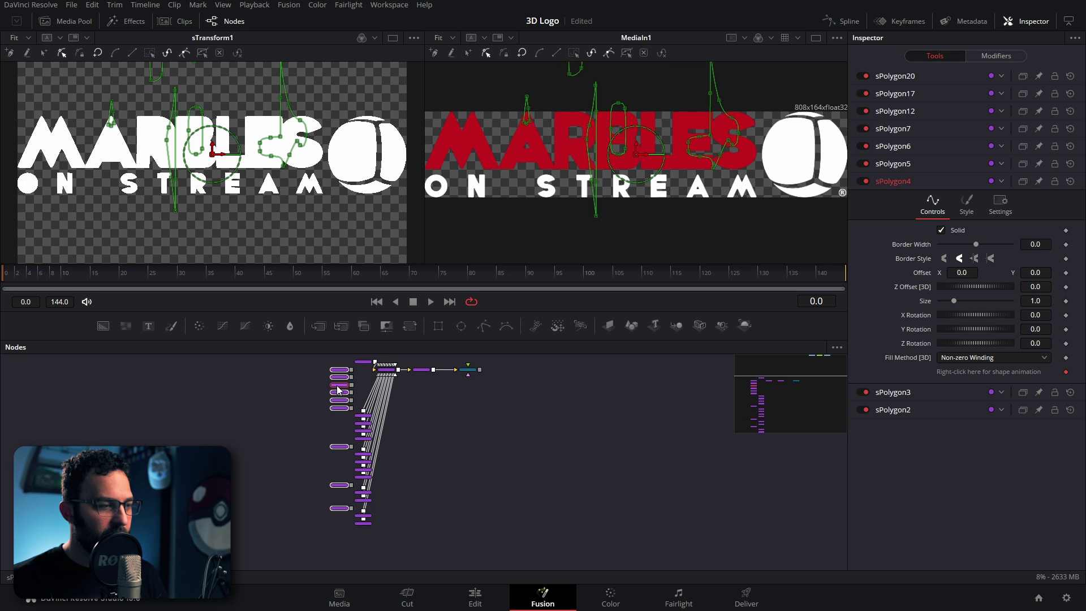
click(418, 405)
- Move sPolygon8 through sPolygon11 up to close the gap below sPolygon1
ctrl+scroll(396, 403, up, 4)
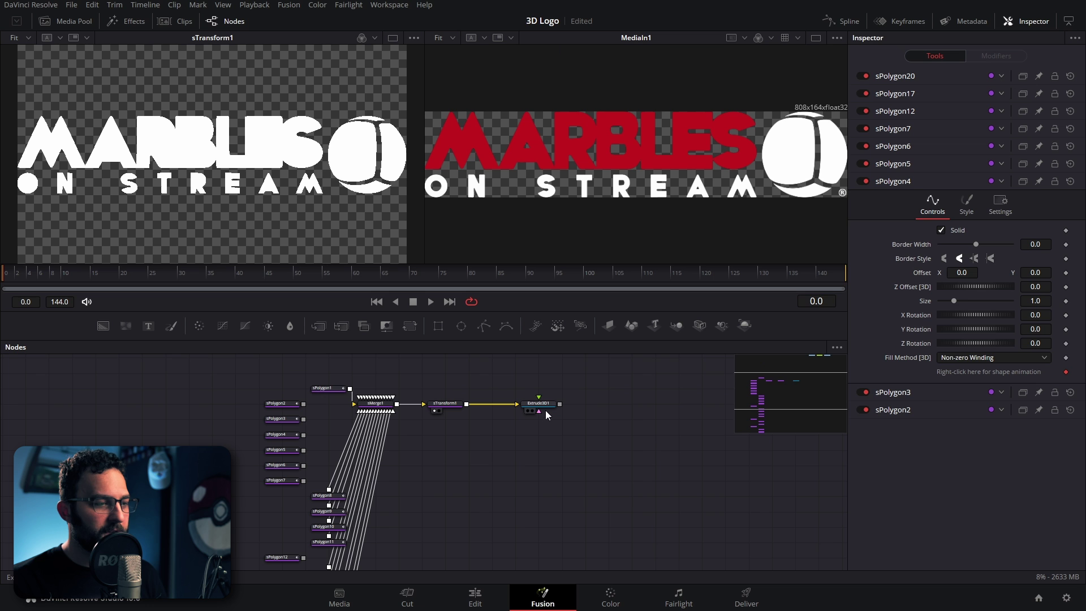
scroll(475, 447, left, 2)
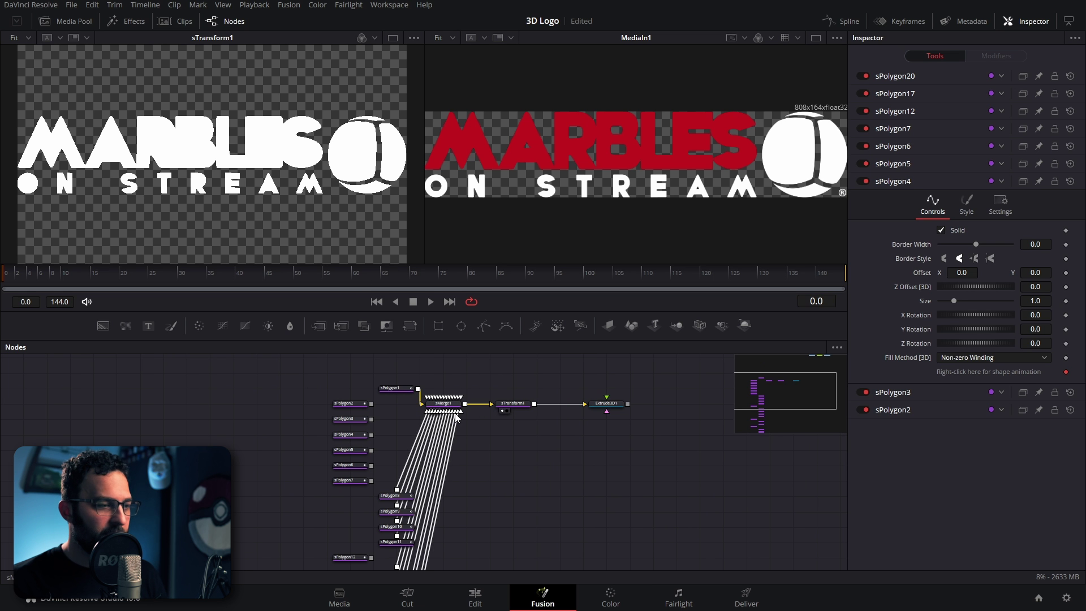
drag(395, 470, 391, 544)
drag(407, 498, 406, 420)
click(398, 388)
scroll(440, 481, down, 3)
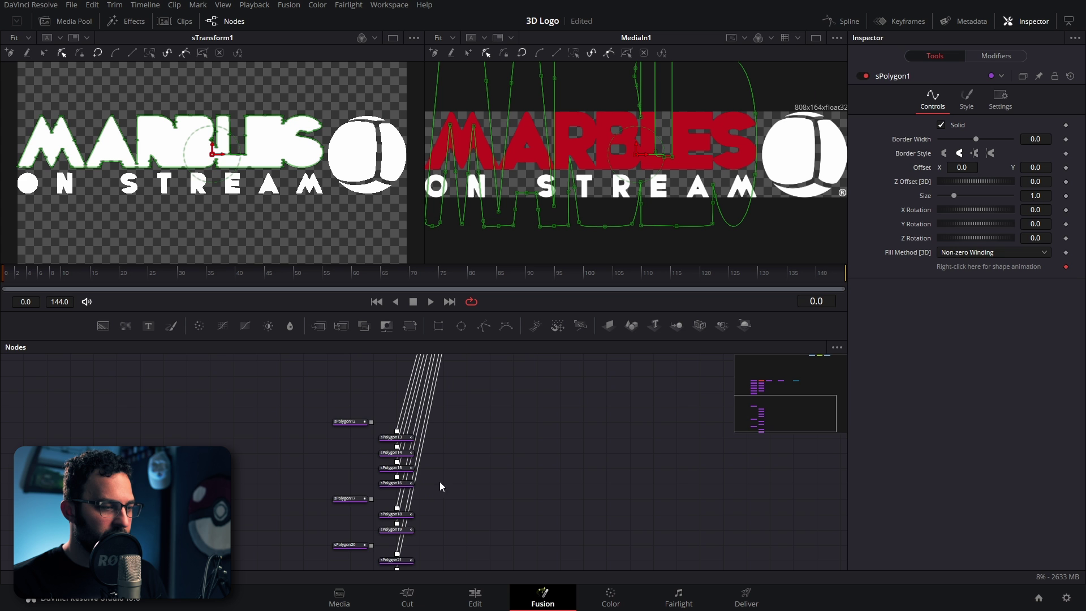
- Gather the remaining connected polygons below sPolygon1 and stack the disconnected cut-outs in their own column beneath sTransform1
scroll(441, 556, down, 2)
drag(427, 530, 387, 367)
scroll(407, 494, up, 3)
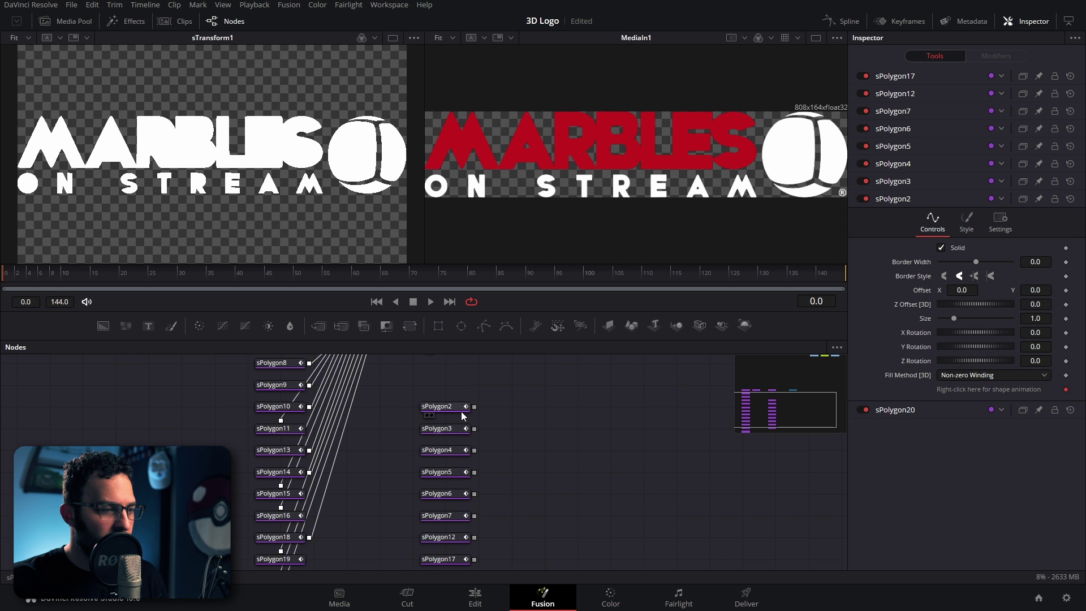
scroll(452, 401, down, 1)
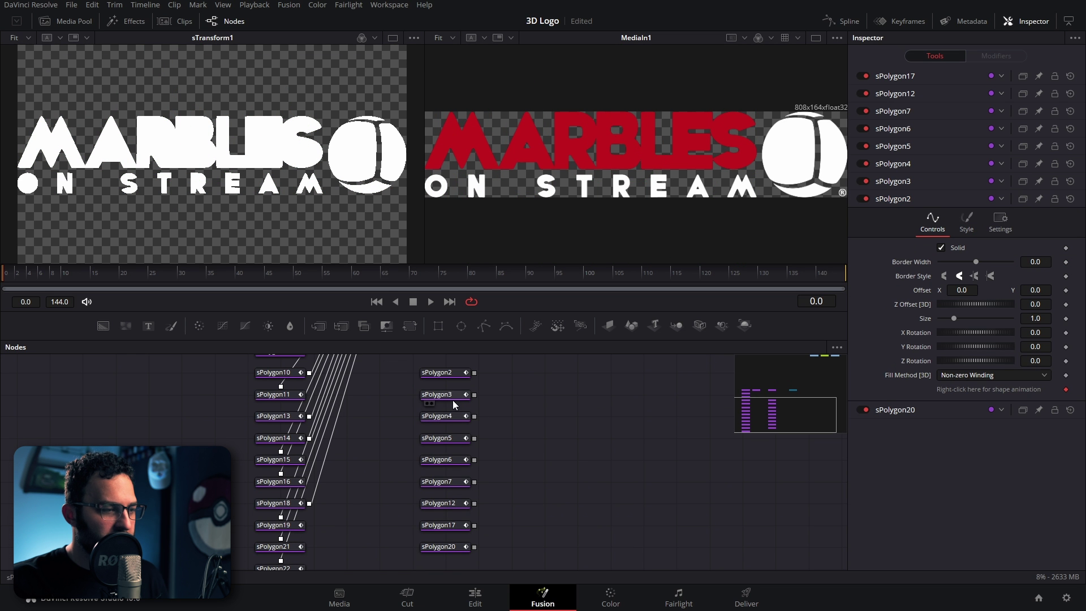
scroll(470, 389, up, 1)
scroll(478, 391, up, 2)
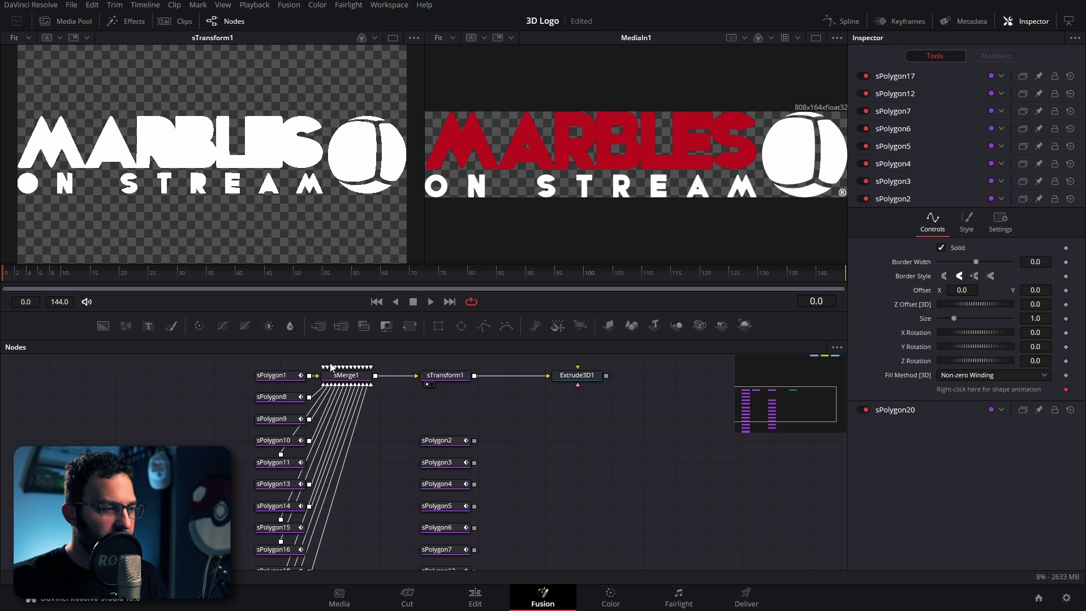
- Paste a copy of sMerge1 beside the cut-out column and connect sPolygon2 to it
click(353, 376)
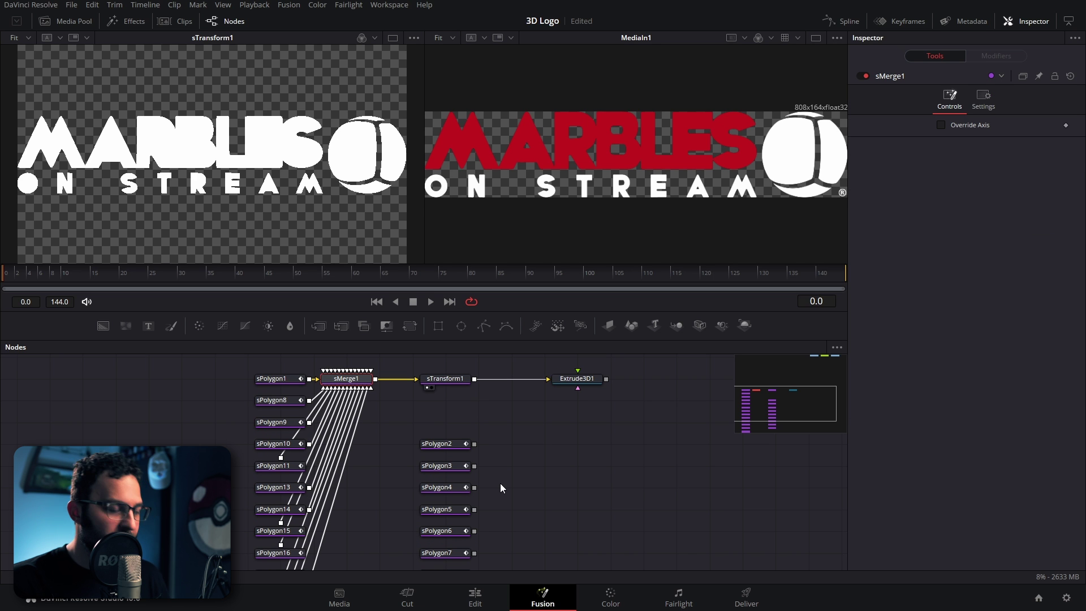
key(ctrl+v)
drag(544, 463, 486, 450)
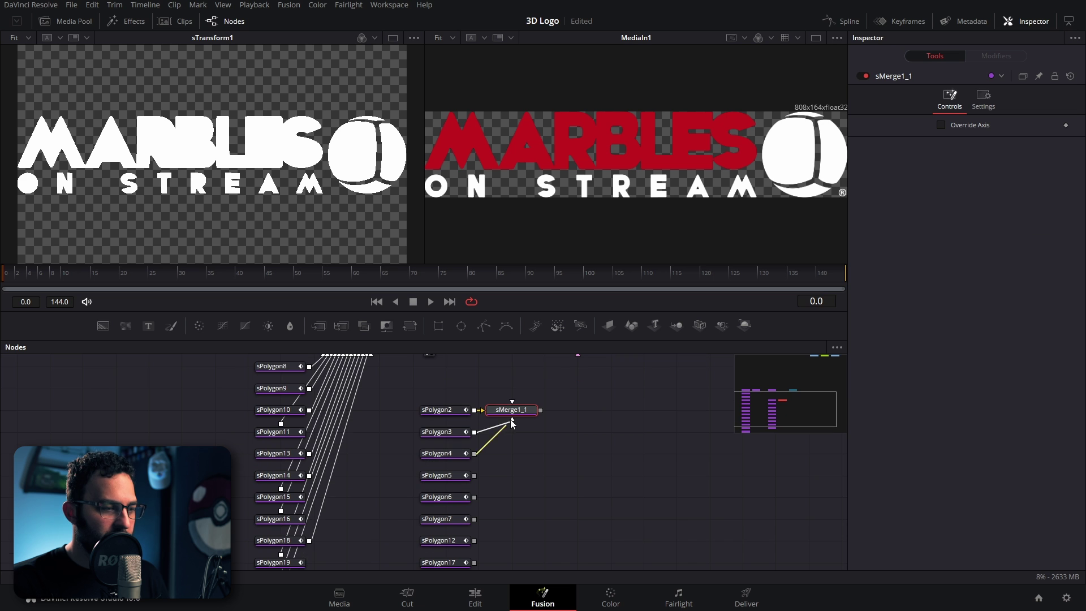
- Connect the remaining eight cut-out polygons, starting with sPolygon3, to sMerge1_1
drag(511, 420, 512, 420)
drag(475, 476, 511, 420)
drag(474, 497, 512, 419)
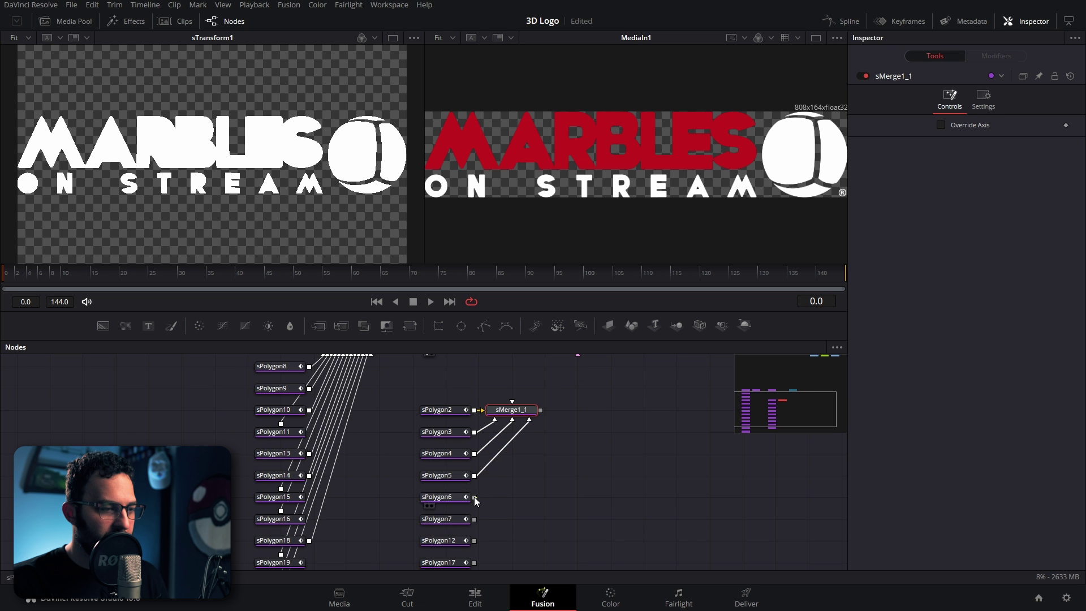
scroll(475, 499, down, 1)
drag(475, 486, 514, 380)
drag(475, 507, 528, 374)
drag(475, 528, 523, 377)
drag(474, 550, 524, 377)
scroll(539, 413, up, 3)
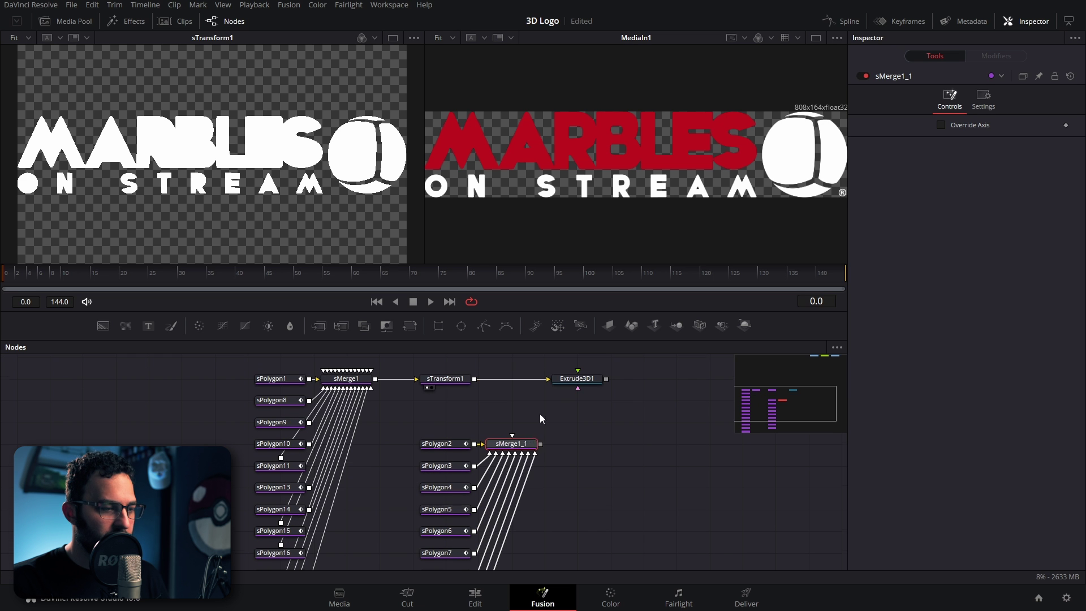
- Preview the merged cut-outs of sMerge1_1, and return the viewer to sTransform1
key(1)
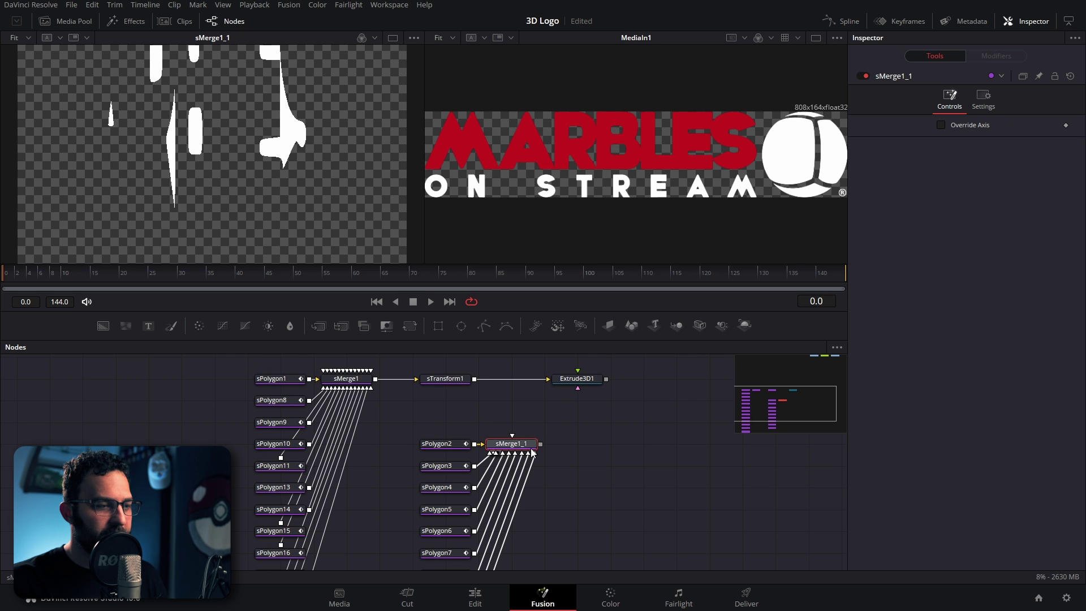
click(445, 379)
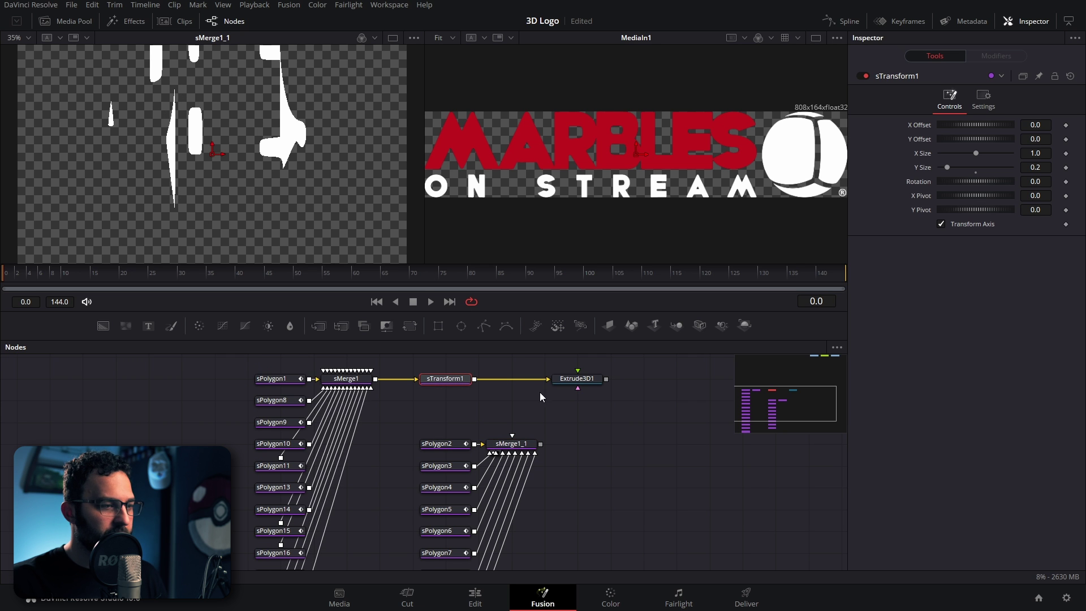
key(1)
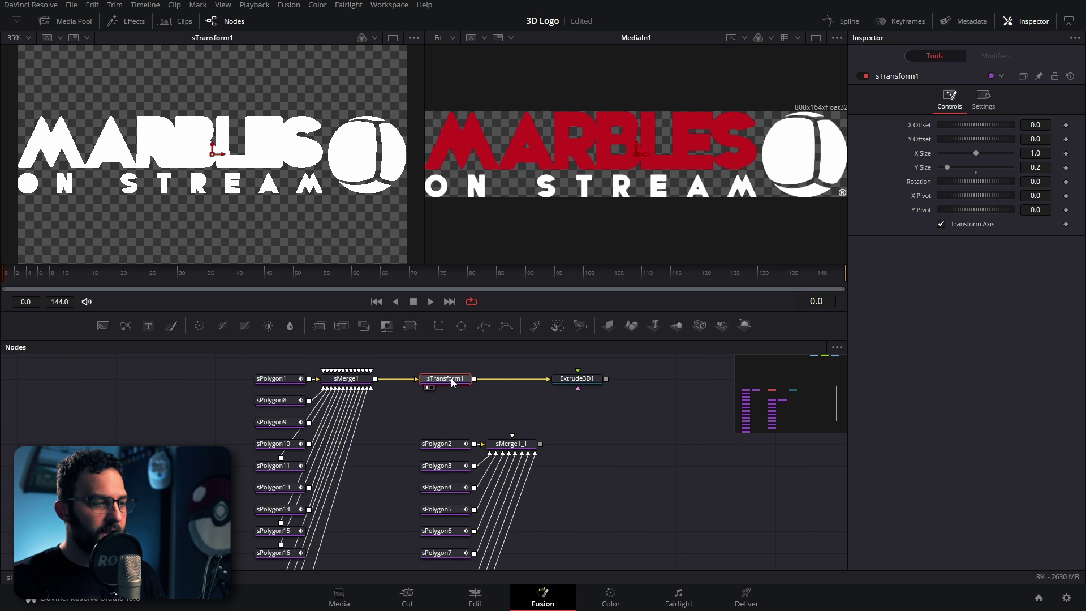
- Move sTransform1 closer to Extrude3D1 and insert an sBoolean node directly after sMerge1
drag(464, 382, 530, 380)
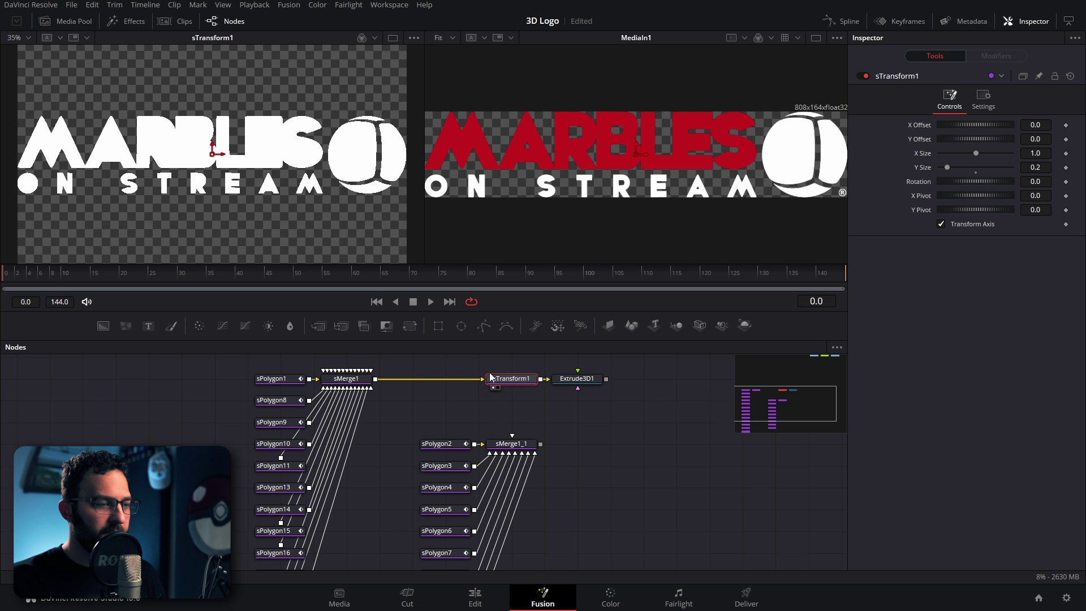
click(355, 384)
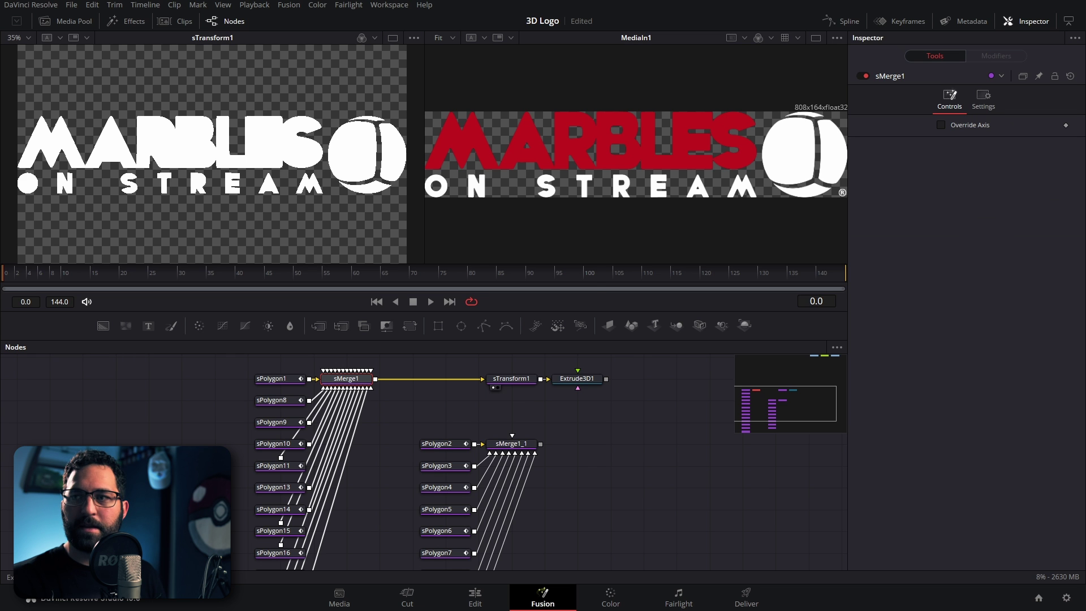
key(shift+space)
text(sbo)
key(Return)
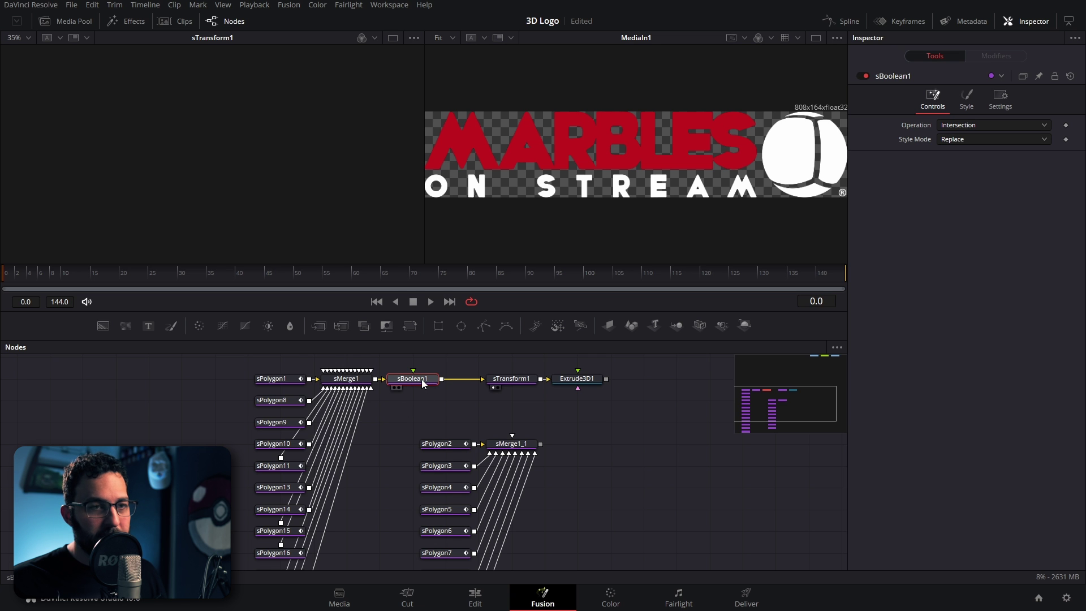
- Set sBoolean1's operation to Subtract and connect sMerge1_1's output to it
click(962, 126)
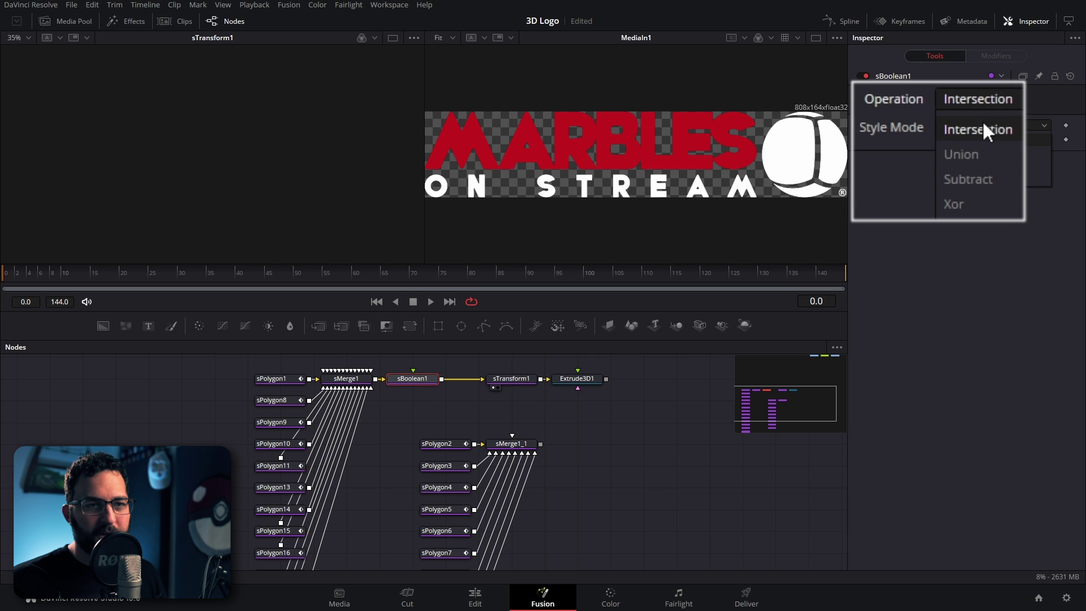
click(972, 177)
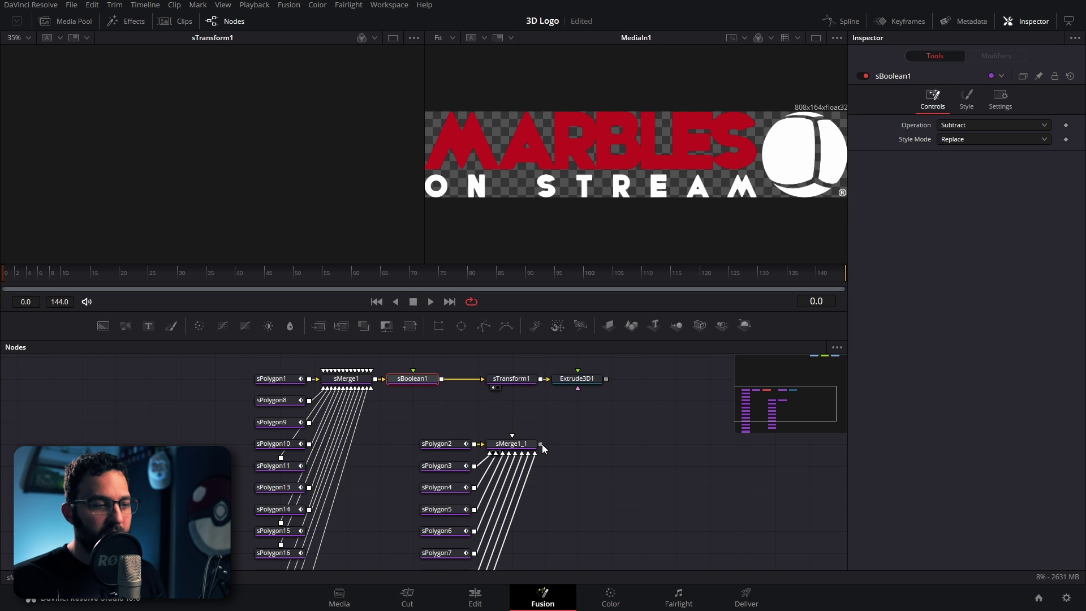
drag(542, 444, 421, 382)
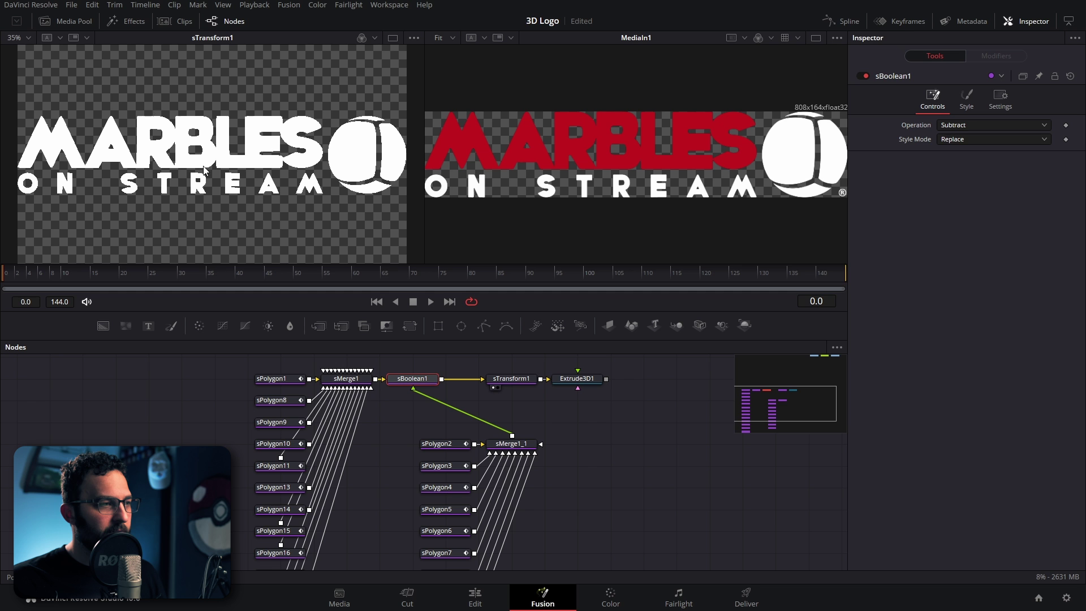
- Show Extrude3D1 in the viewer with Lights shading and inspect the extruded logo from an angle
click(586, 382)
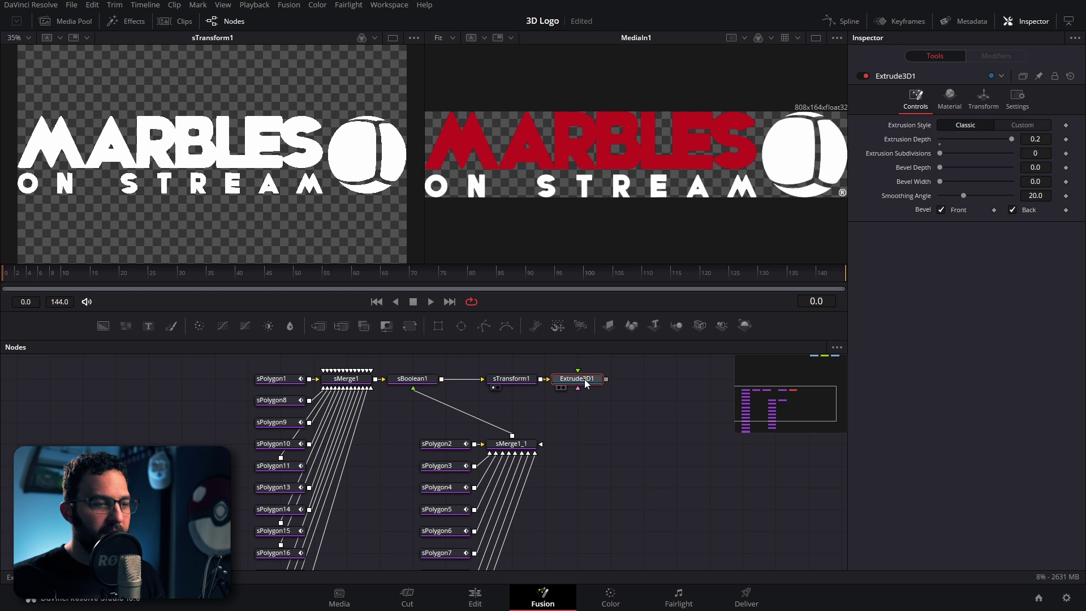
key(1)
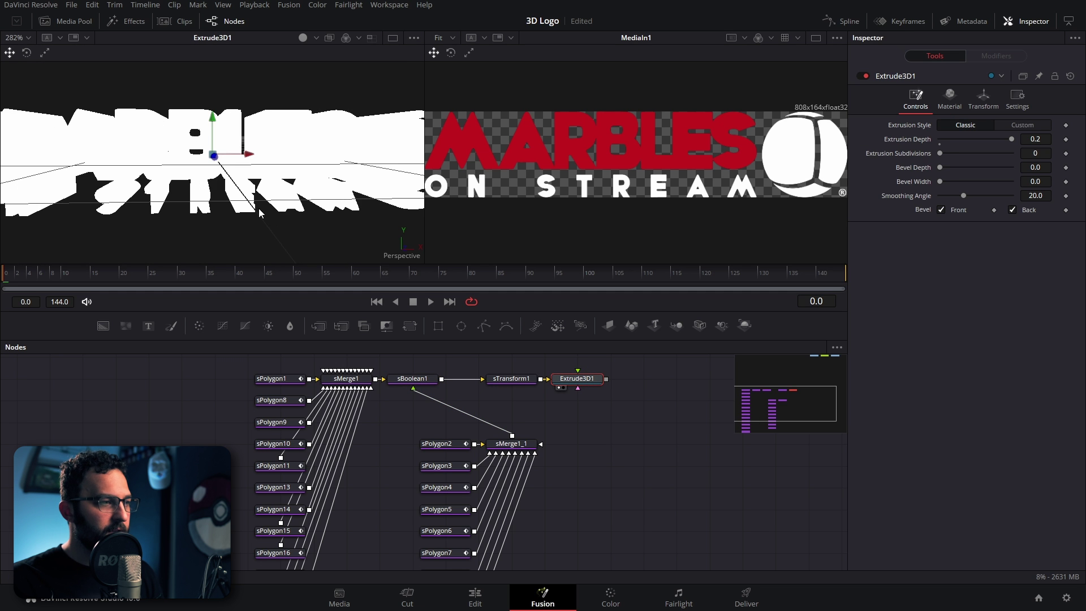
mouse_move(227, 157)
mouse_down()
mouse_move(135, 161)
mouse_move(311, 155)
mouse_move(240, 156)
mouse_up()
scroll(246, 157, down, 1)
click(302, 38)
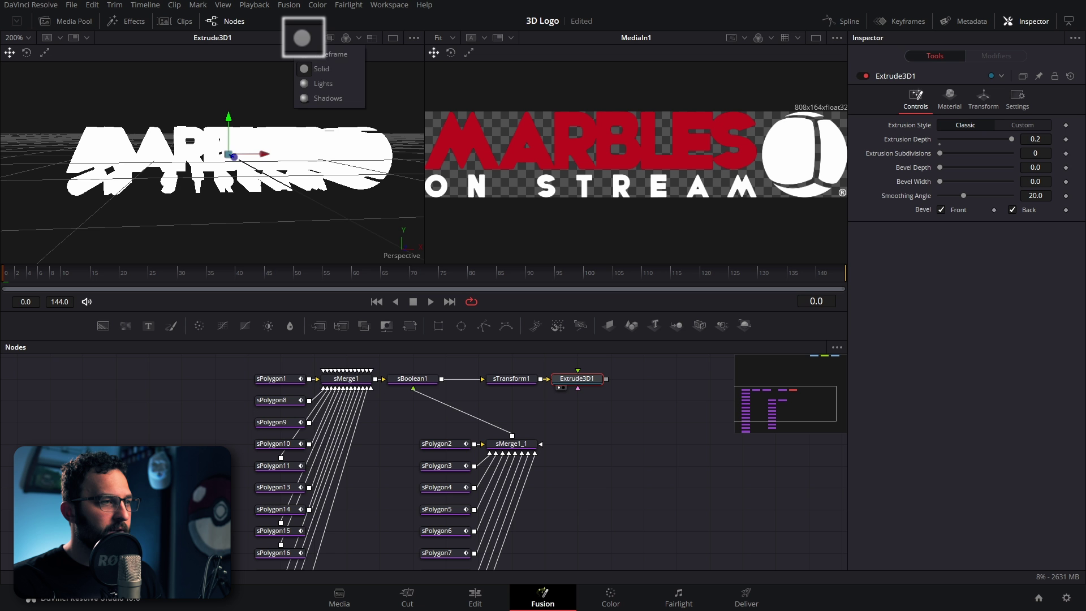
click(302, 38)
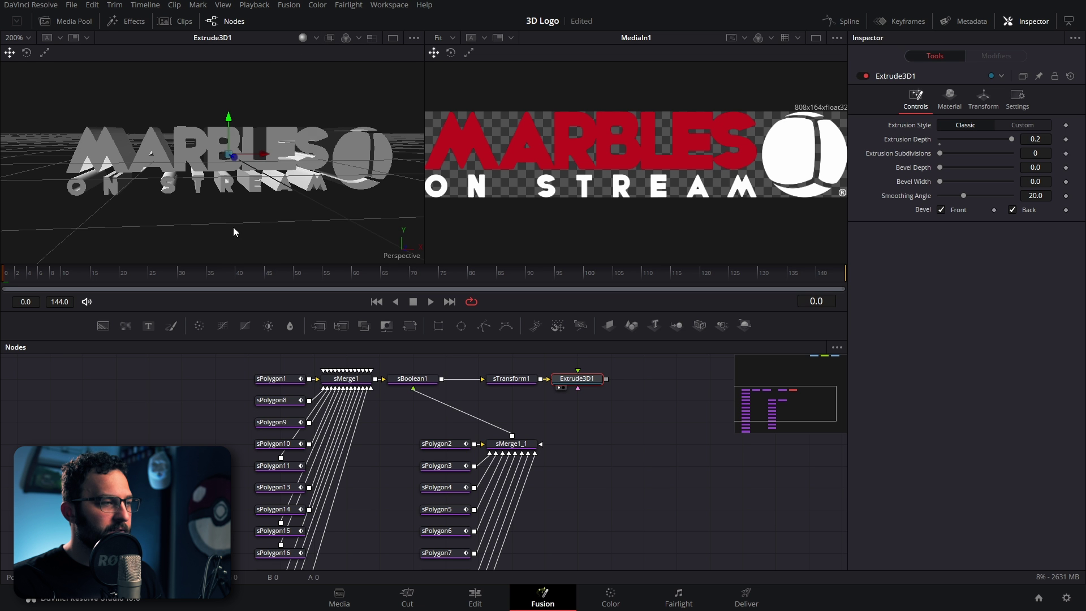
drag(283, 213, 694, 193)
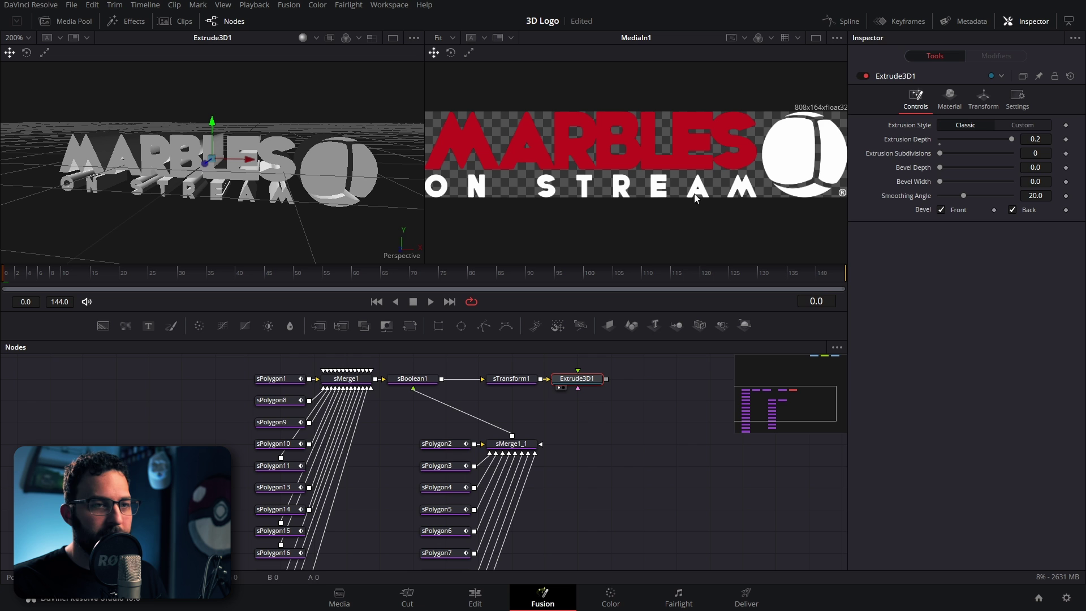
- Set Extrude3D1's bevel depth to 0.0035 and bevel width to 0.0036, and inspect the letter edges up close
mouse_move(1034, 169)
mouse_down()
mouse_move(1049, 181)
mouse_move(1030, 168)
mouse_move(1042, 168)
mouse_up()
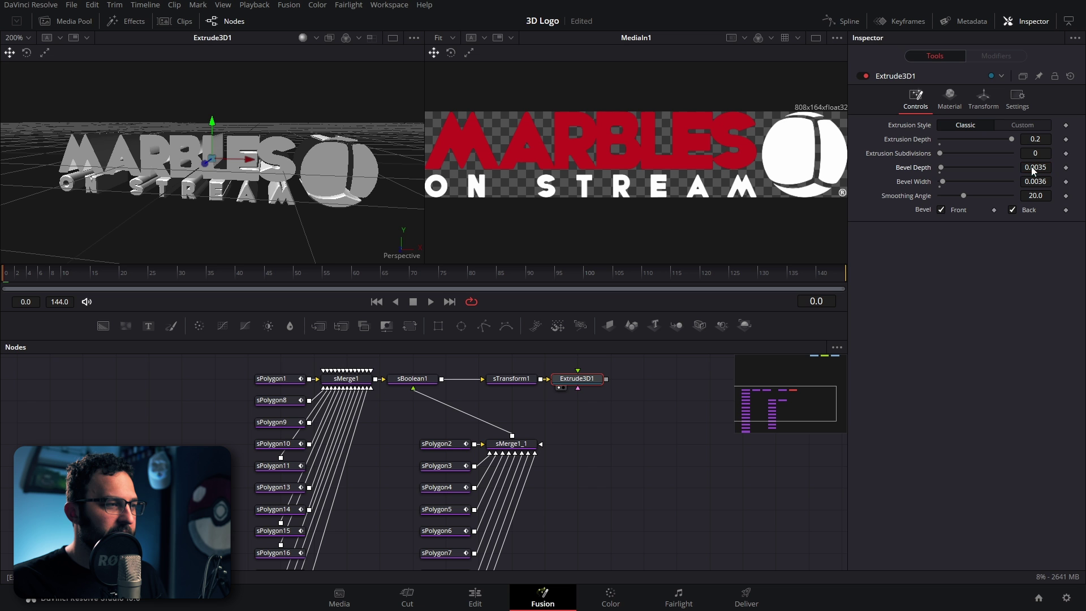
scroll(250, 113, up, 4)
drag(181, 132, 278, 165)
scroll(270, 174, down, 2)
- Place MediaIn1 above Extrude3D1 and connect it as the extrusion's material, checking the coloured logo from another angle
drag(650, 429, 443, 512)
scroll(444, 512, down, 2)
drag(551, 374, 467, 477)
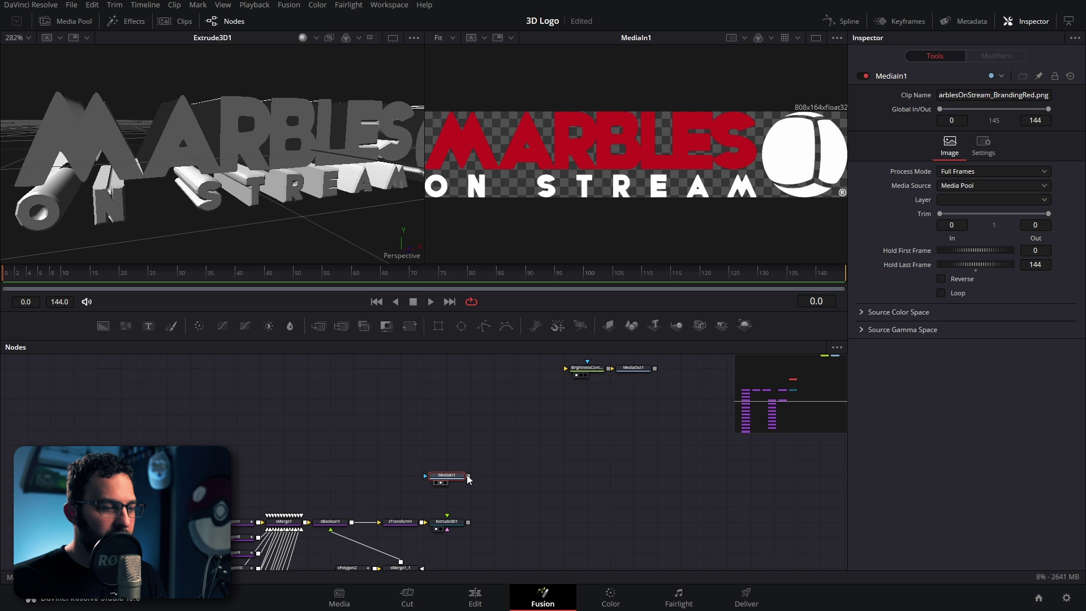
drag(467, 477, 451, 525)
drag(196, 164, 238, 166)
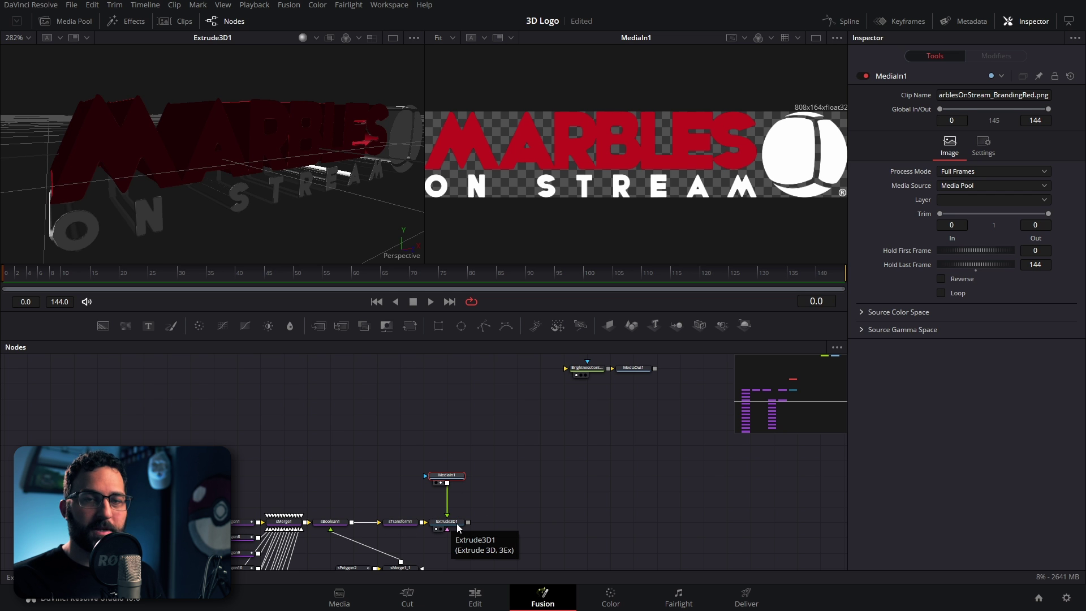
- Insert an Erode/Dilate node after MediaIn1, view it, and set its amount to 0.01
key(shift+space)
text(erd)
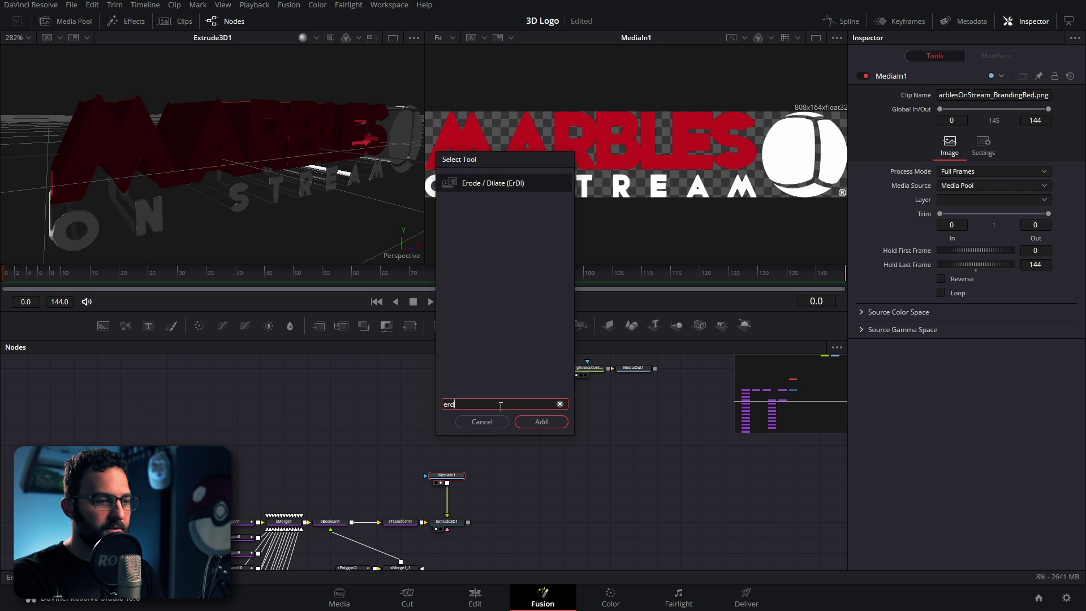
key(Return)
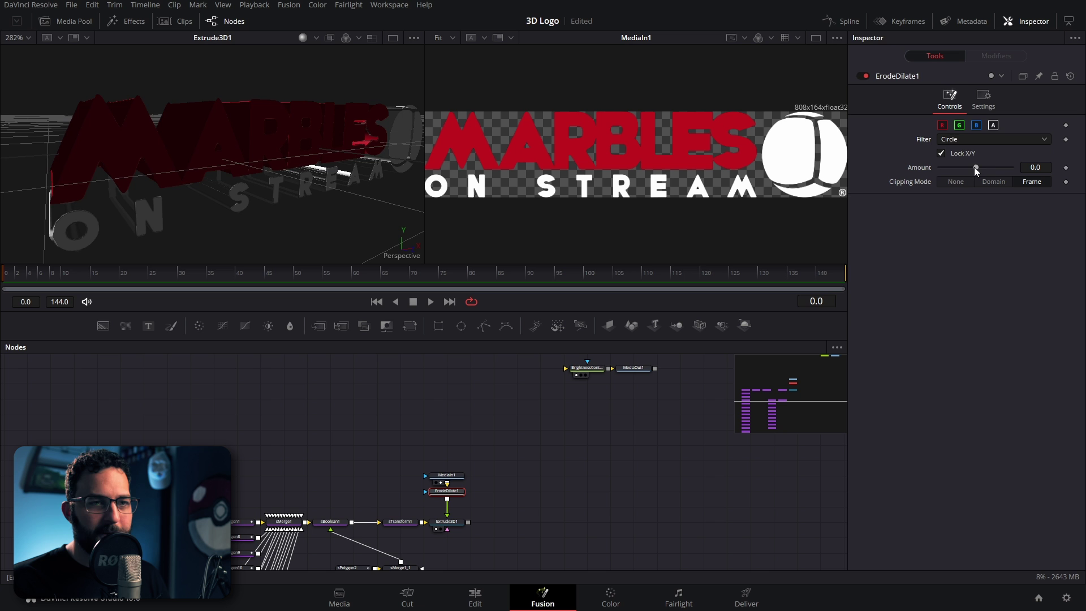
key(1)
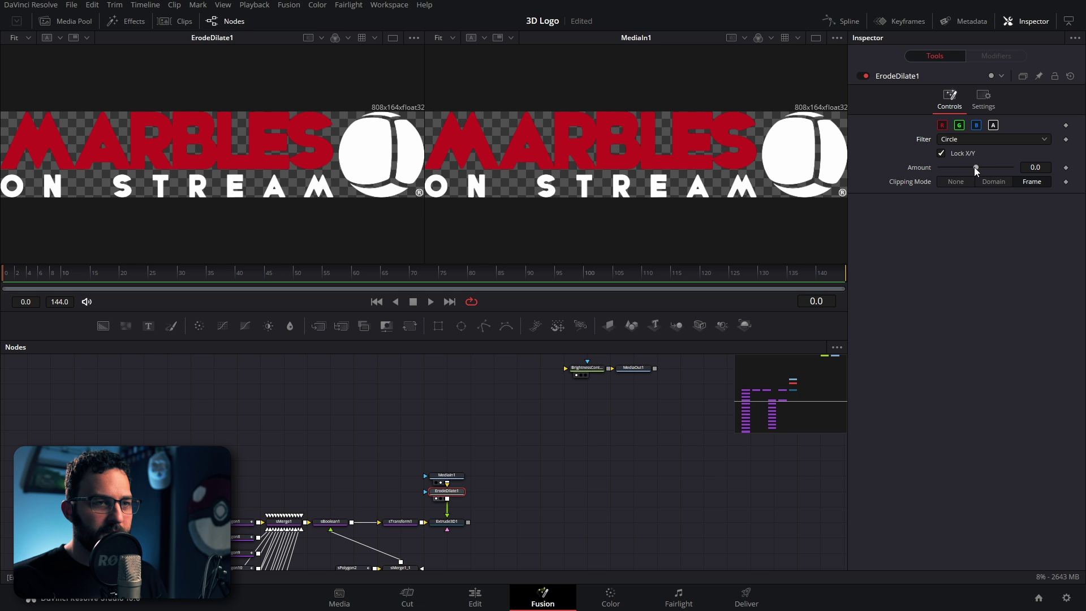
drag(974, 167, 1021, 156)
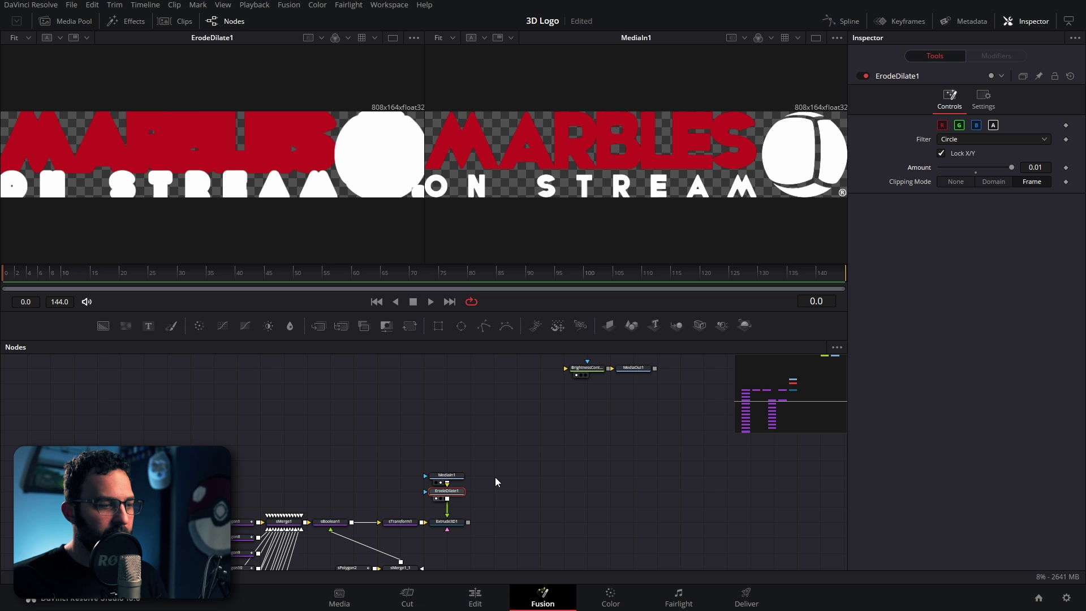
- Show Extrude3D1 again and set its smoothing angle to 60, bevel depth to 0.0044 and bevel width to 0.004
click(459, 523)
key(1)
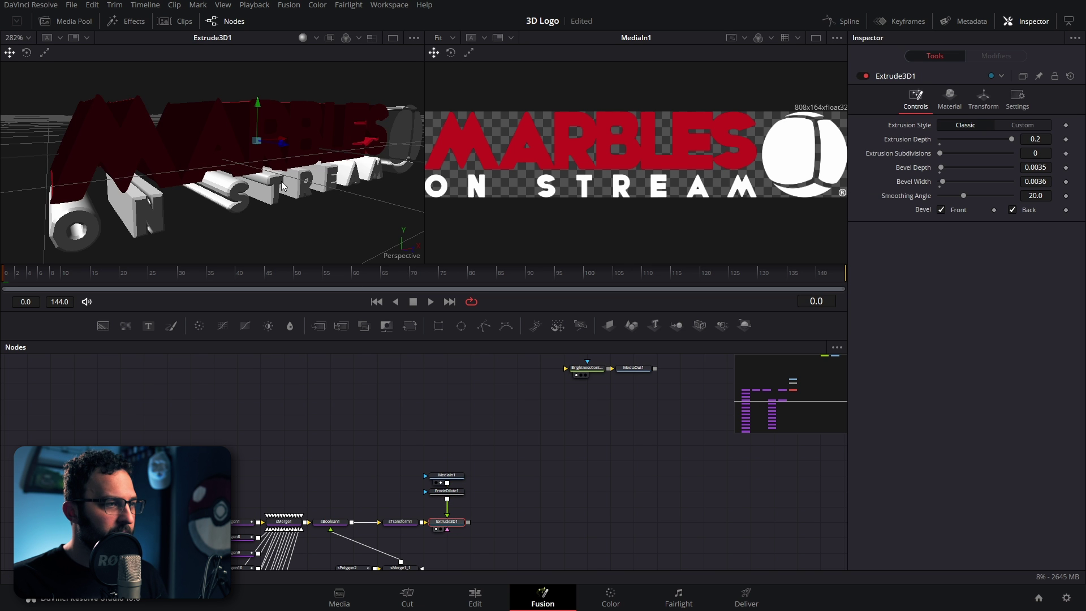
drag(280, 181, 329, 158)
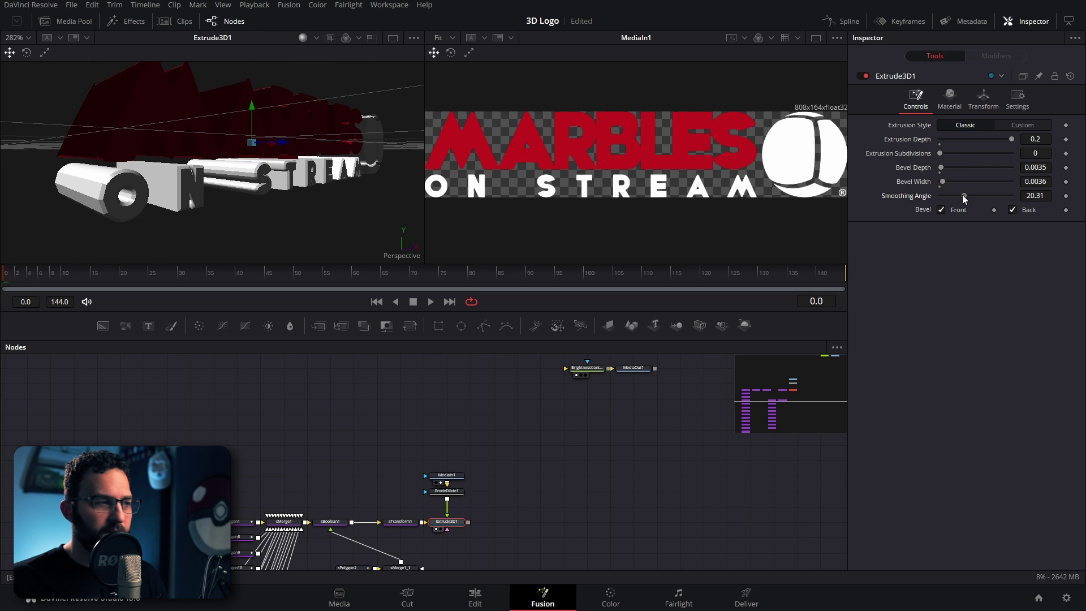
drag(963, 196, 985, 193)
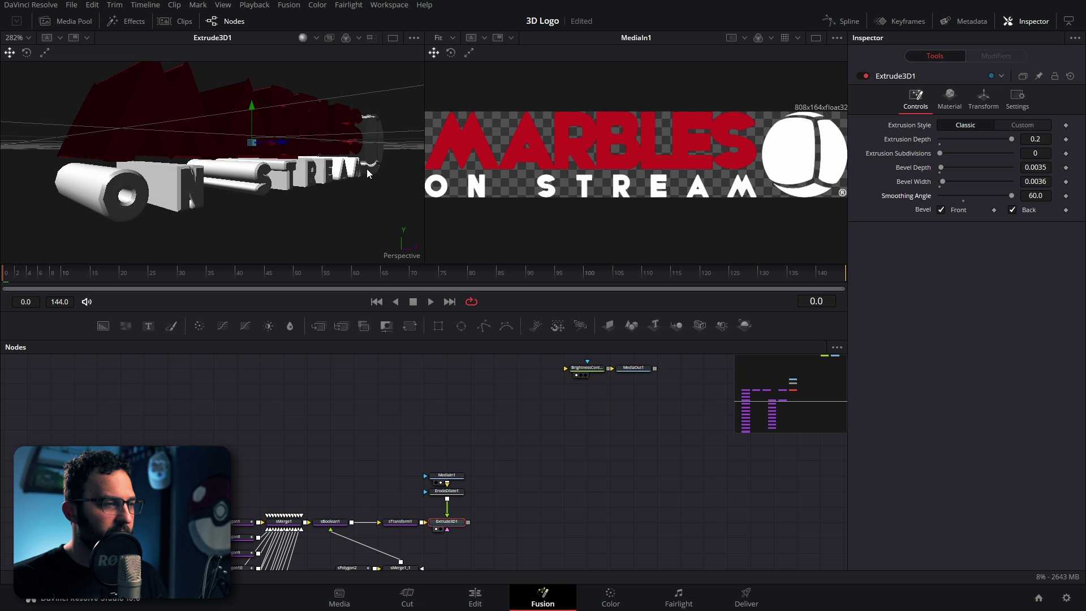
drag(368, 174, 213, 184)
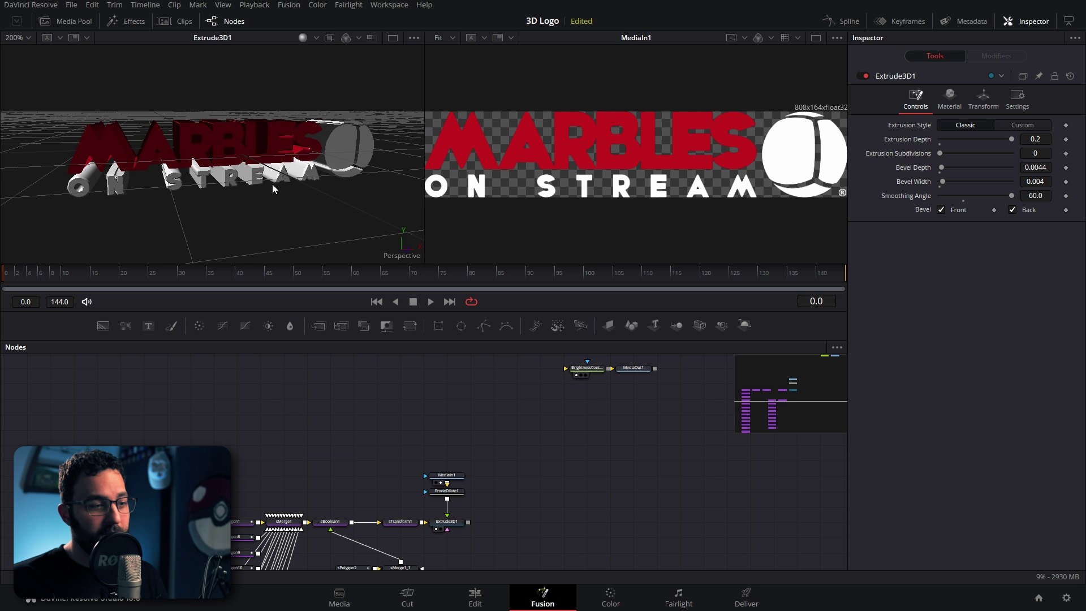
- Add a Merge3D node after Extrude3D1 and place it farther along the same row
click(456, 524)
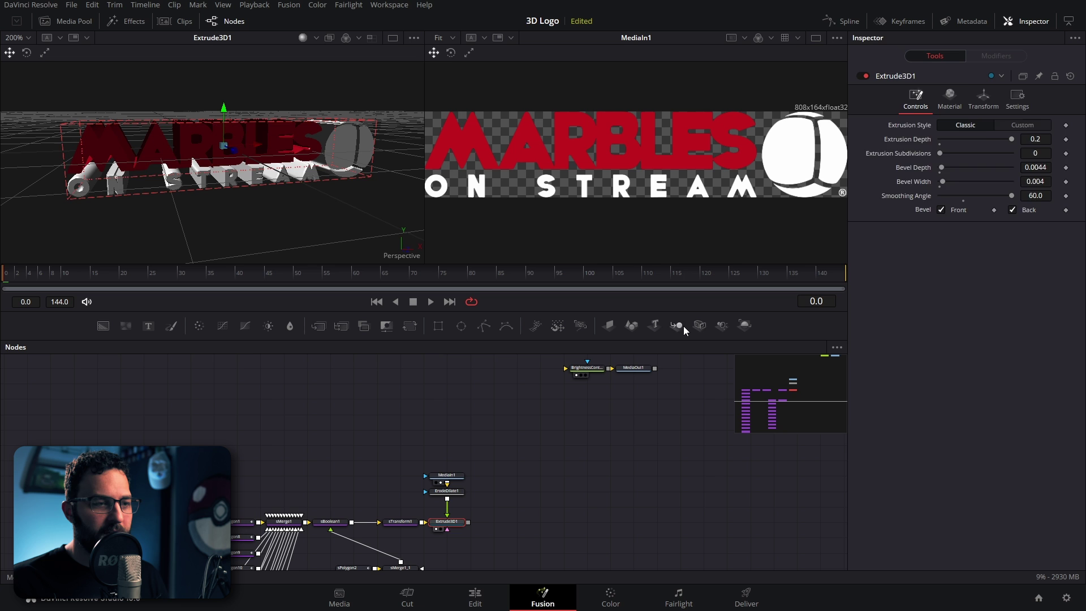
click(683, 326)
drag(502, 522, 574, 528)
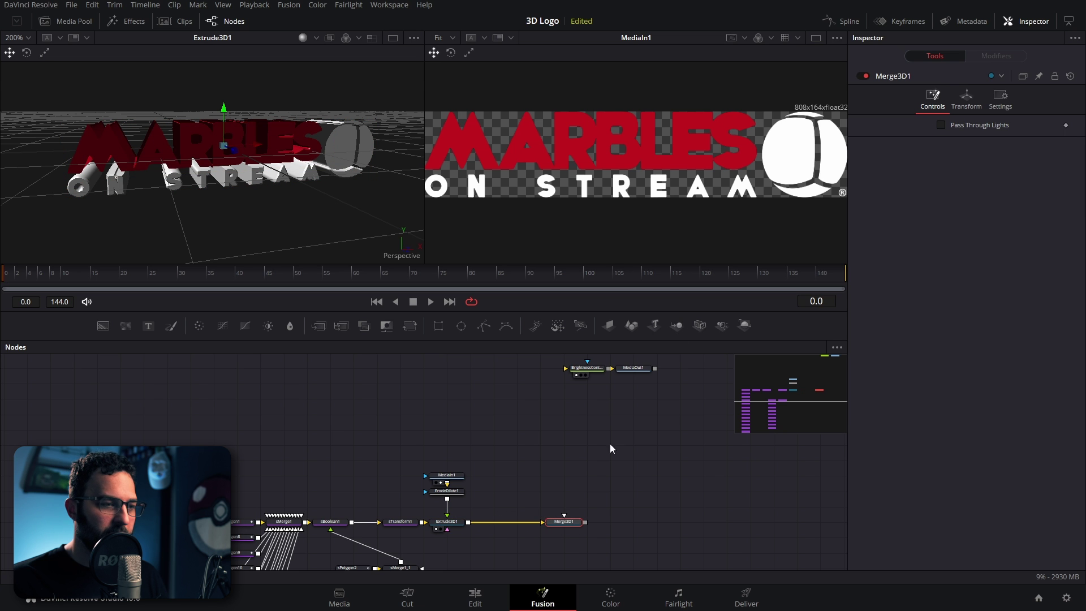
- Add a spot light to Merge3D1, place it directly beneath, and show Merge3D1 in the viewer
click(722, 327)
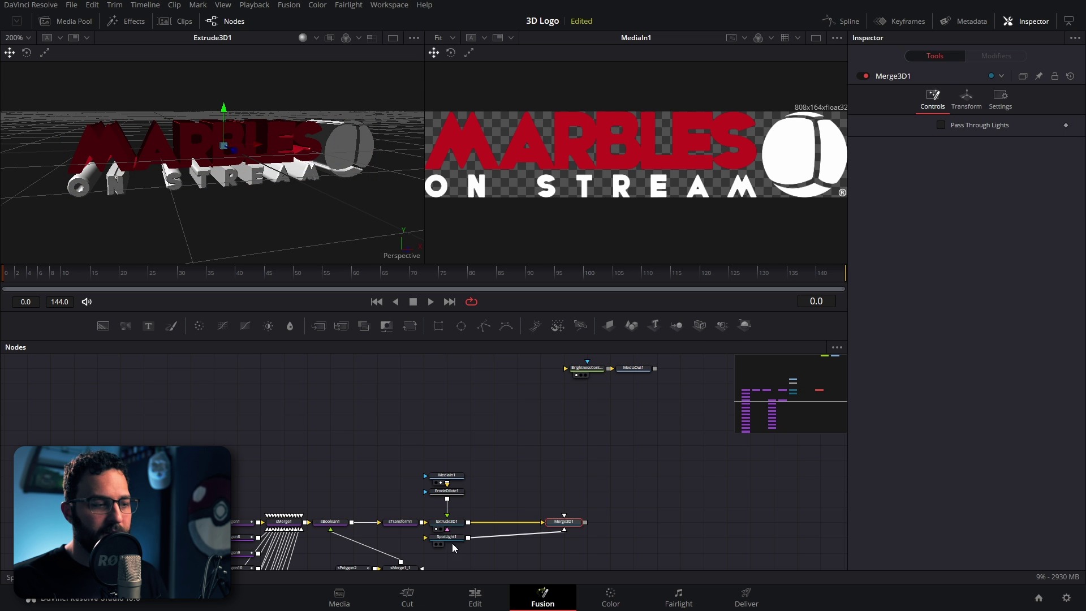
drag(452, 541, 477, 543)
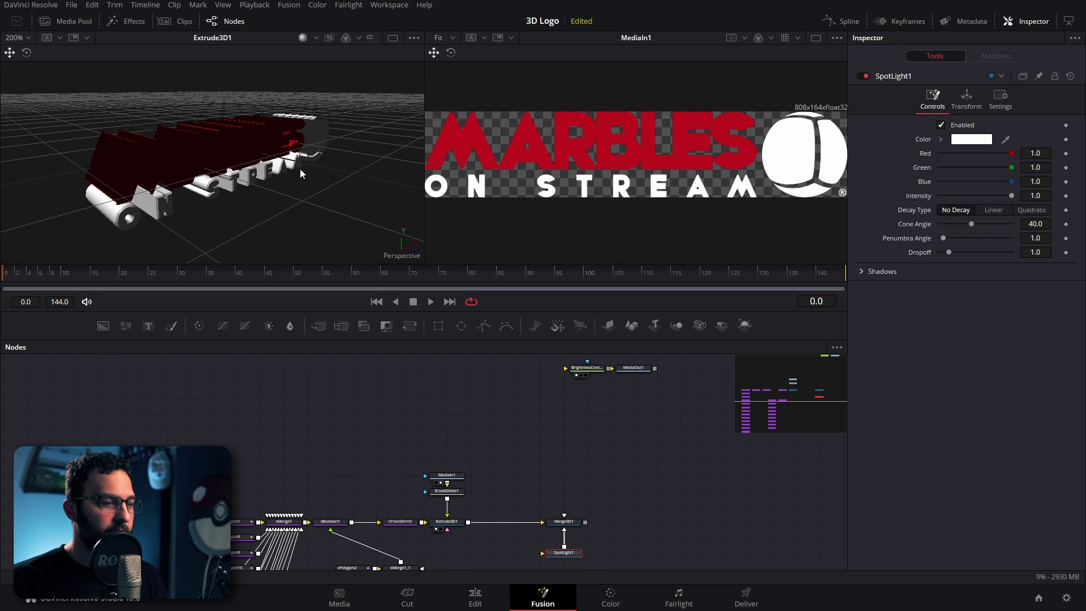
click(574, 523)
key(1)
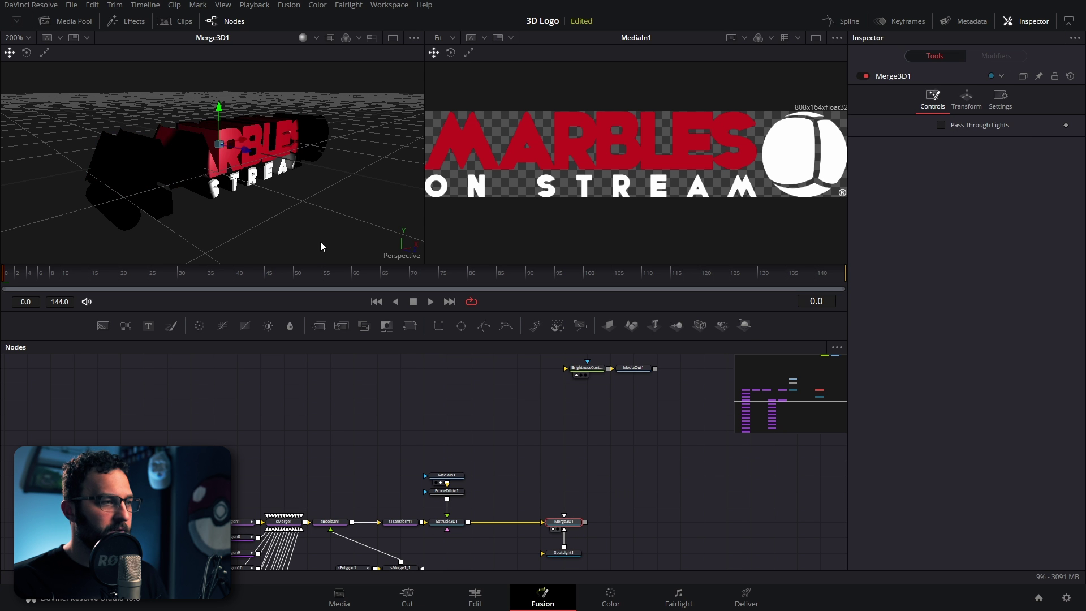
- Add a Renderer3D node after Merge3D1, set it to Hardware Renderer, and enable lighting and shadows
click(745, 327)
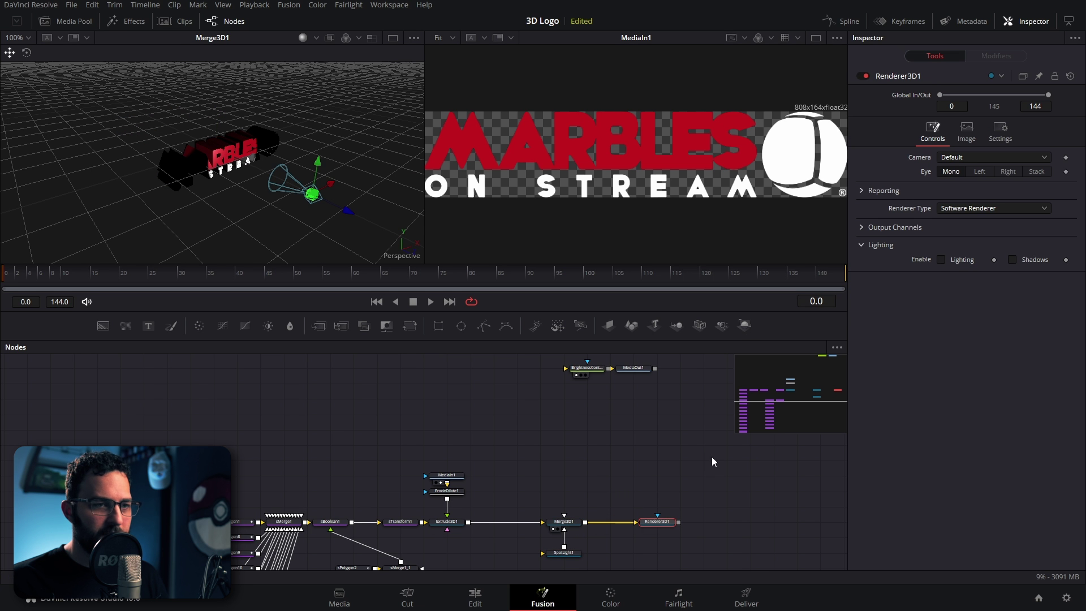
click(963, 207)
click(963, 226)
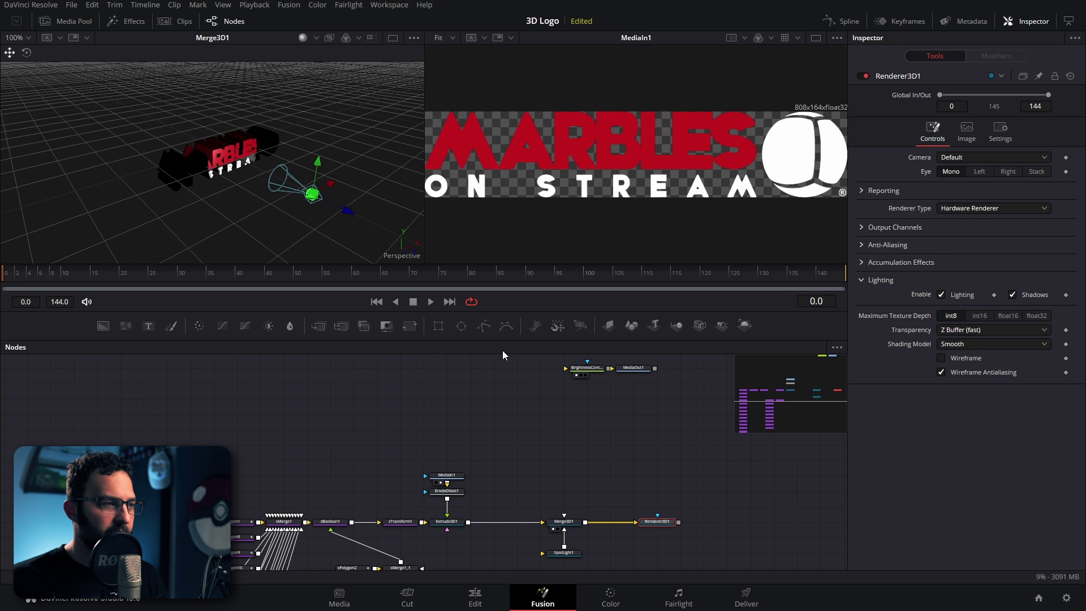
- Raise the spot light in the 3D scene so it sits higher in front of the logo
drag(313, 194, 340, 165)
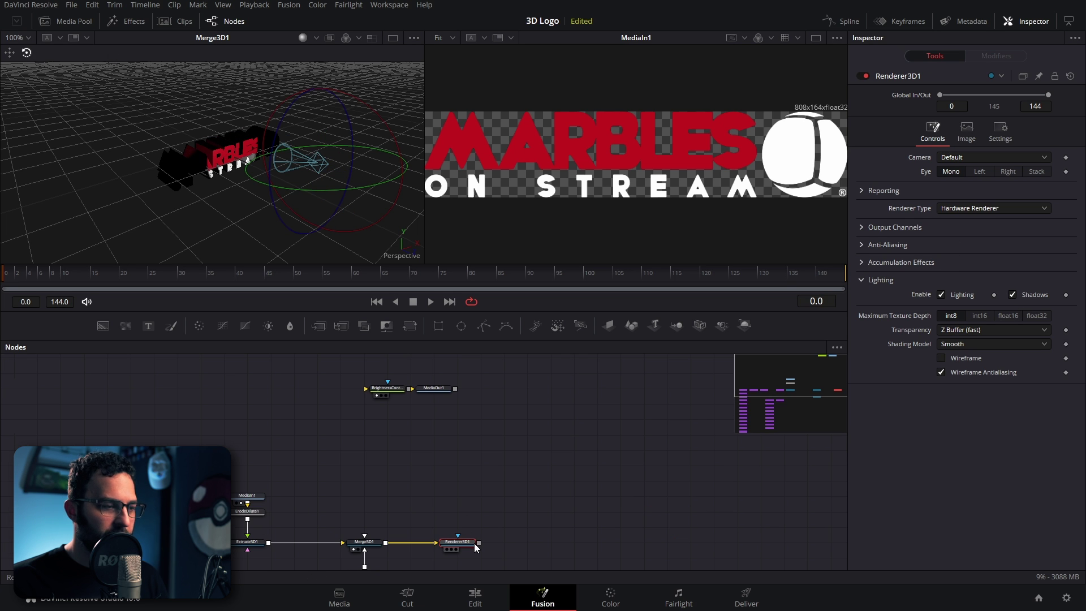
- Connect the Renderer3D1 output to MediaOut1, aligned above it, and show MediaOut1 in the second viewer
key(2)
drag(479, 542, 461, 389)
key(2)
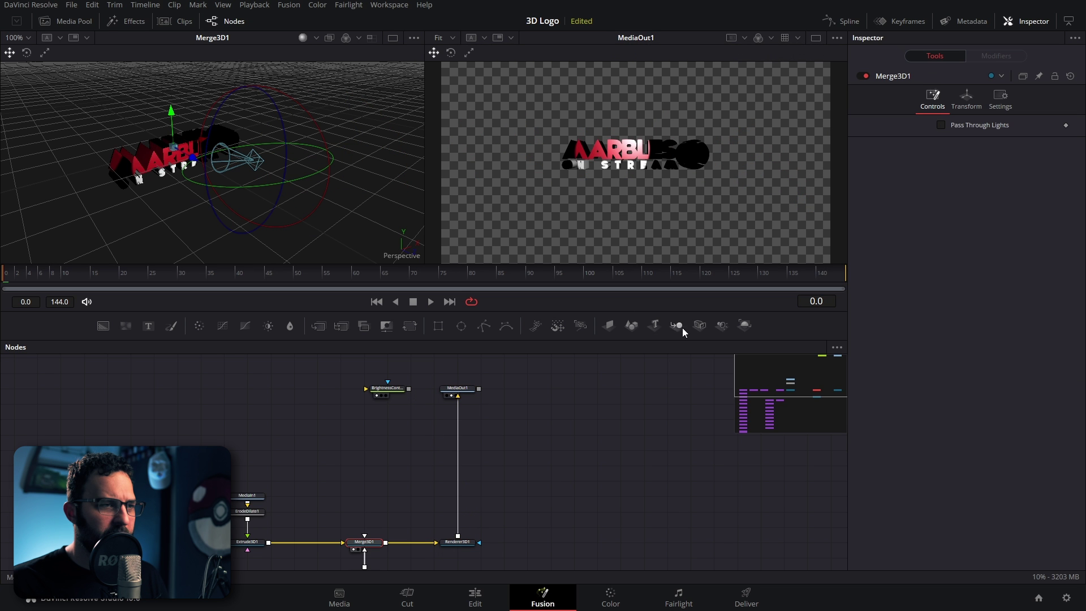
- Add a Camera3D node above Merge3D1, feeding into it, and pull the camera back until the whole logo fills the frame
click(682, 327)
scroll(392, 467, down, 3)
drag(367, 486, 388, 394)
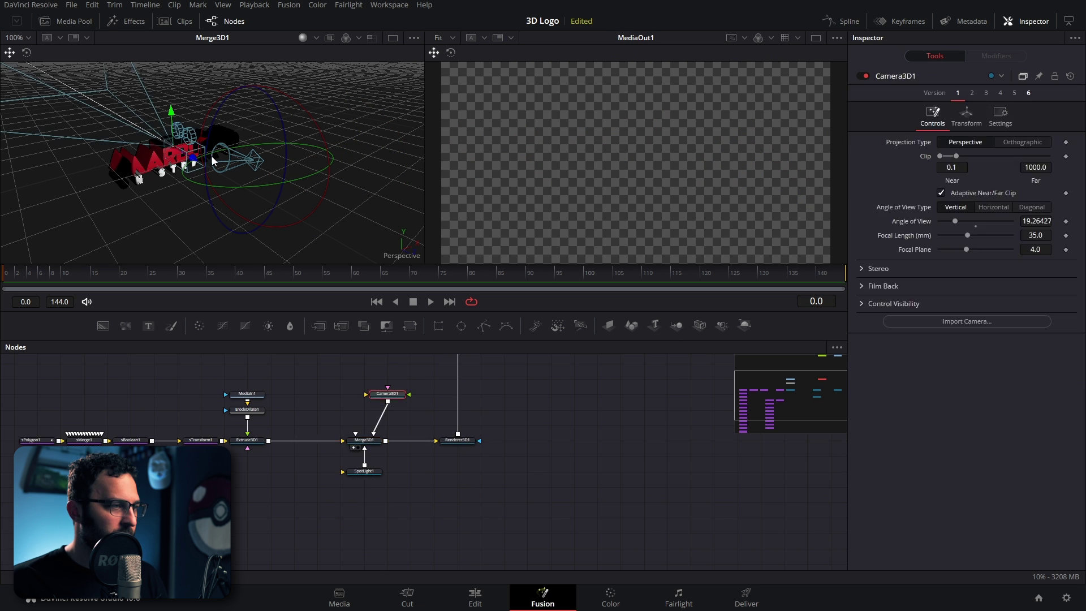
drag(192, 158, 511, 456)
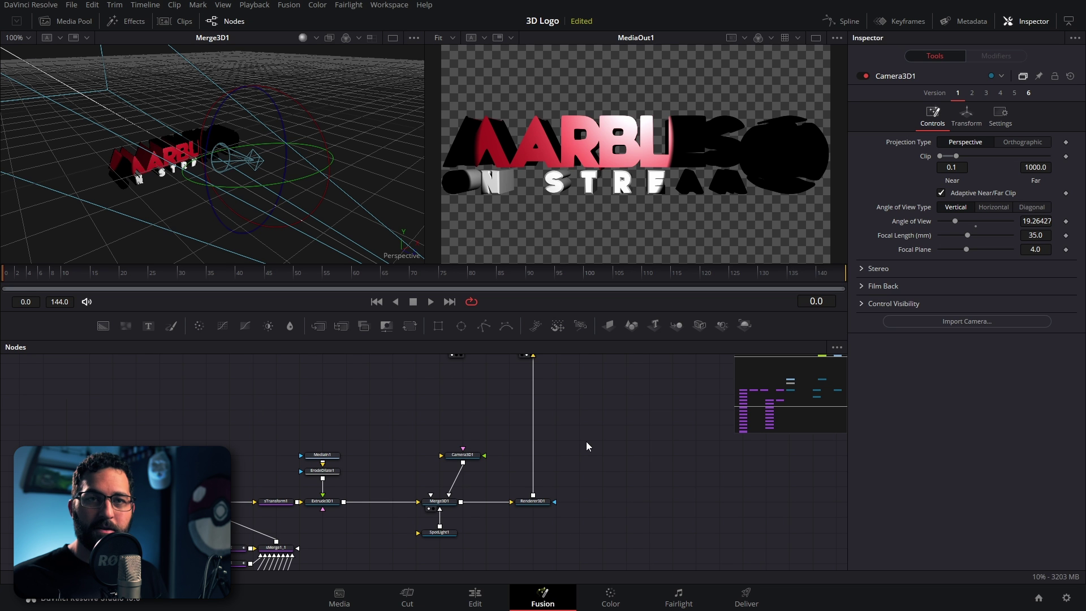
- Add TheBingoRoom_Yellow.png from the media pool as a separate node away from the 3D chain and show it in the first viewer
click(75, 22)
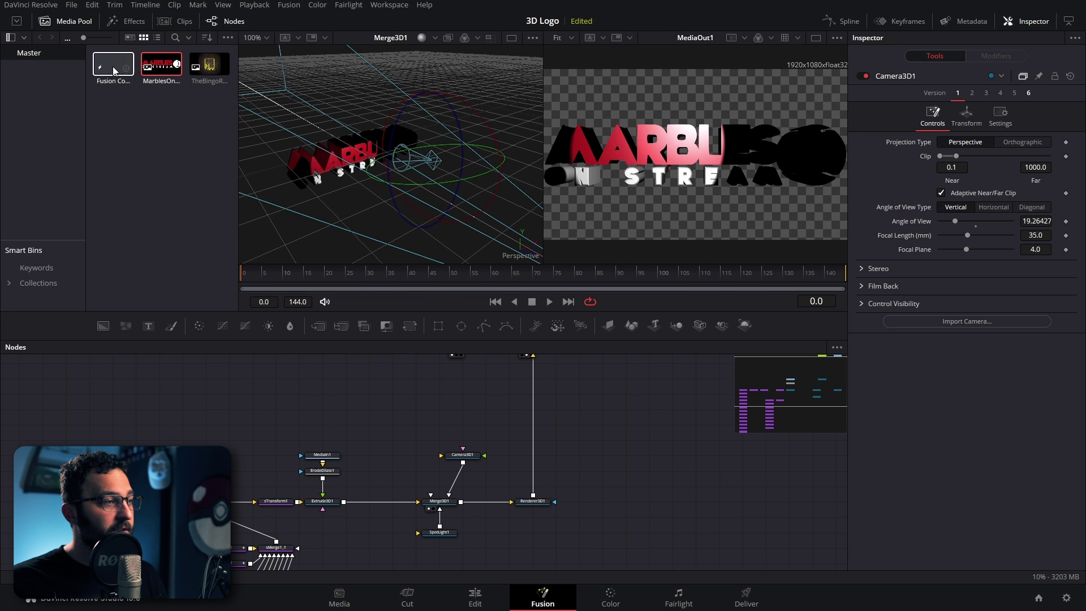
drag(210, 64, 642, 449)
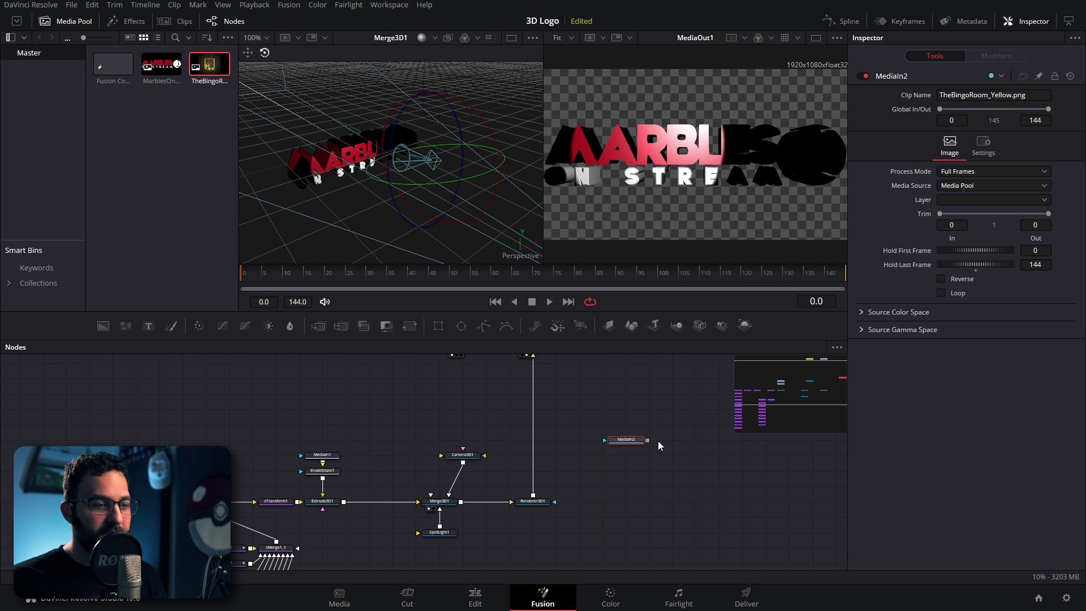
key(1)
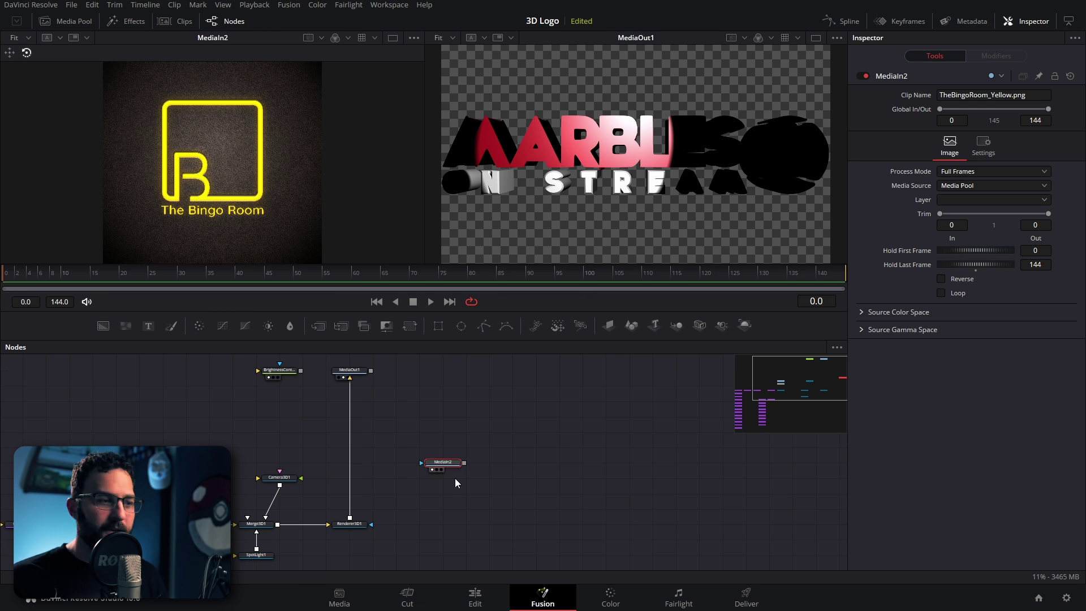
scroll(467, 440, up, 2)
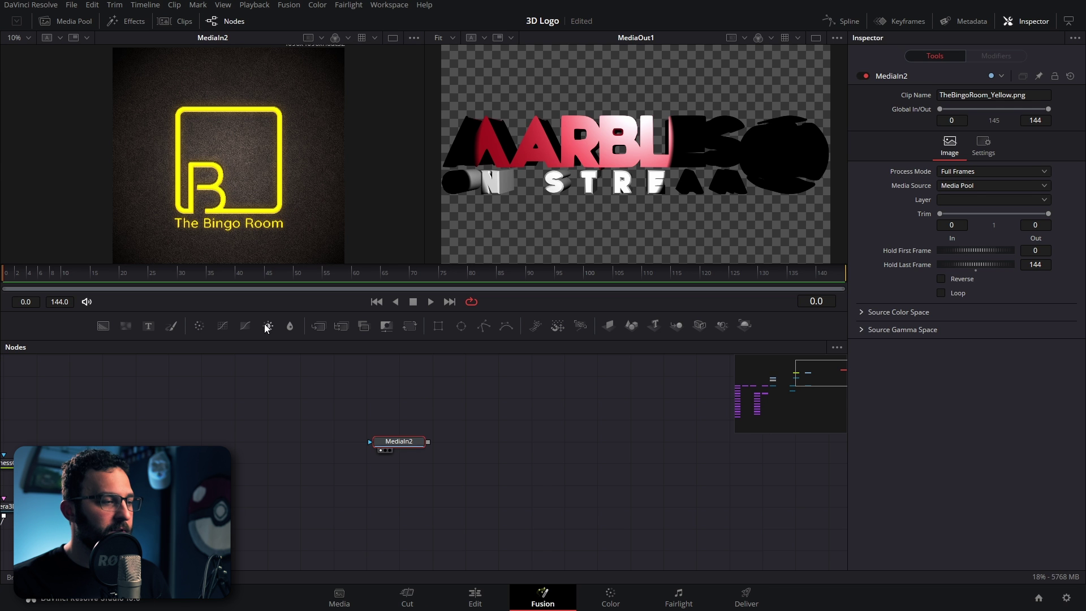
- Add BrightnessContrast and LumaKeyer nodes in series after MediaIn2, and place an unconnected InvertColor node above them
click(269, 326)
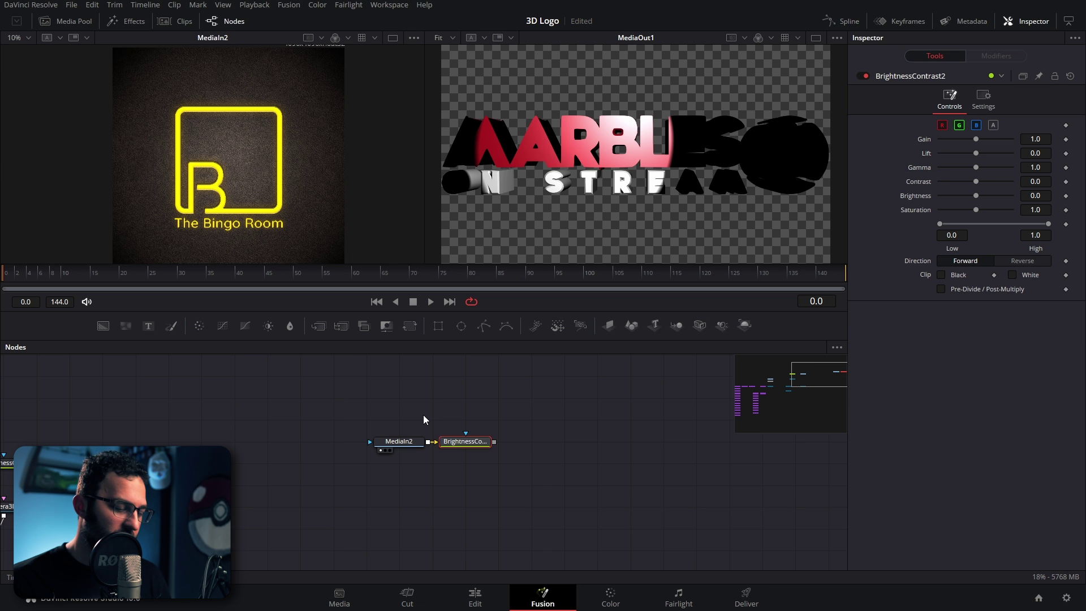
key(Return)
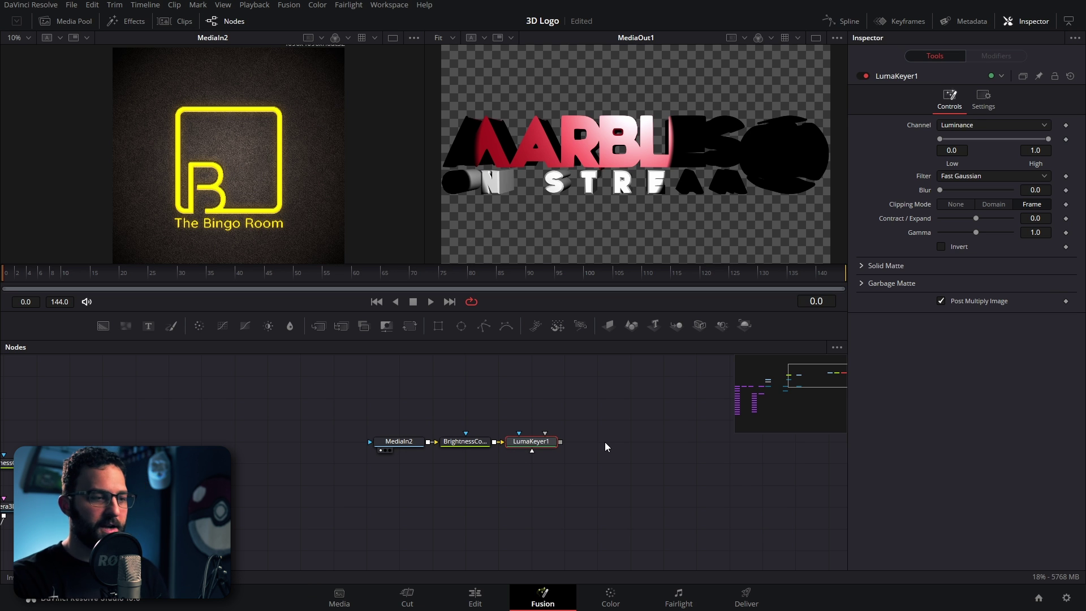
key(shift+space)
text(invert)
key(Return)
drag(603, 444, 471, 426)
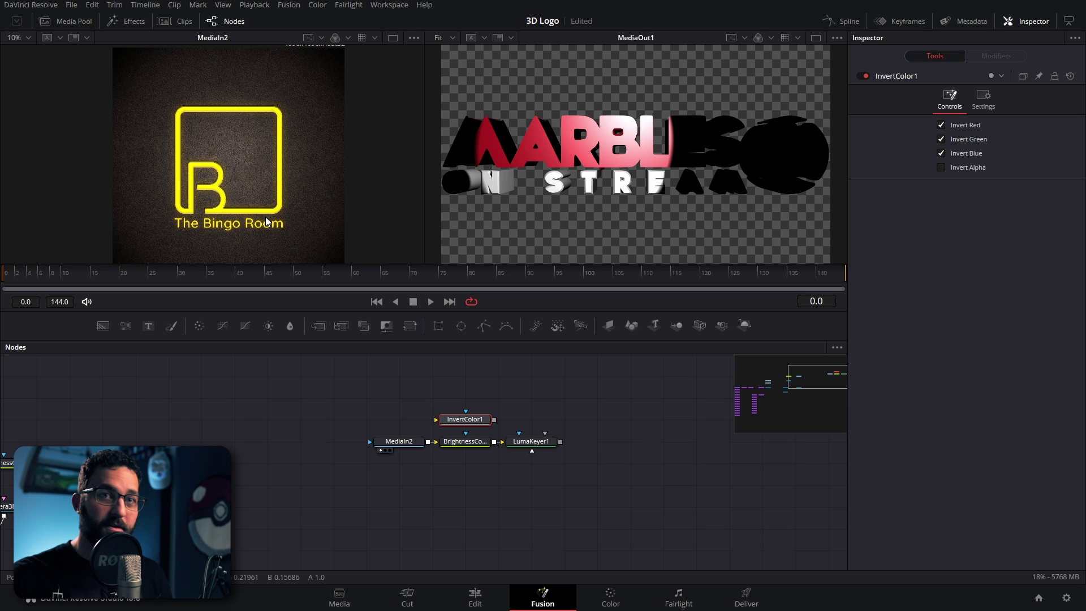
- Show BrightnessContrast2 in the first viewer and raise its Low level to 0.806 to isolate the logo from the background
click(525, 439)
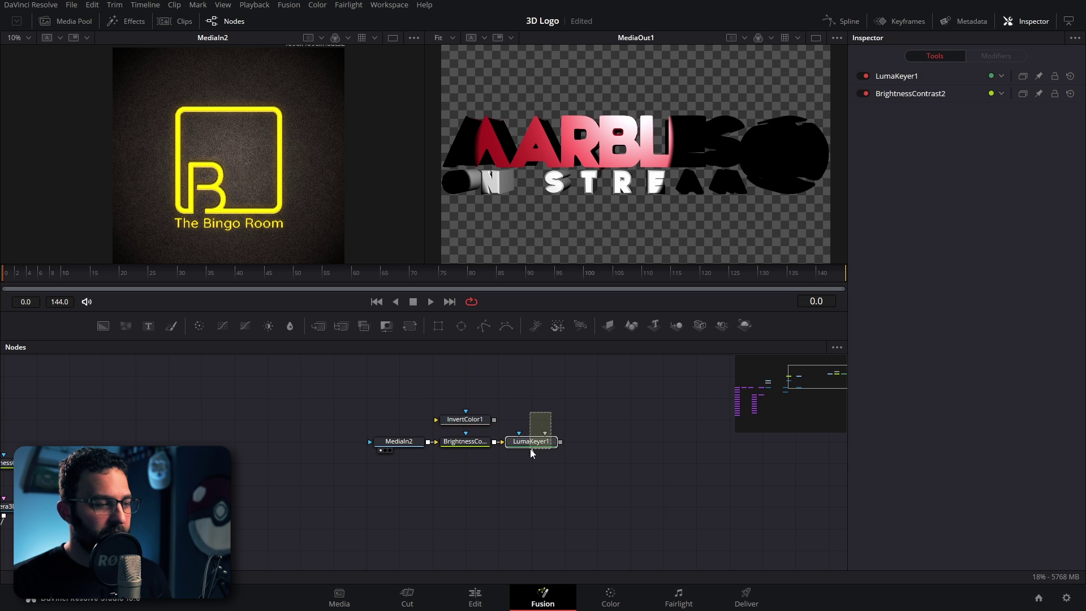
click(476, 440)
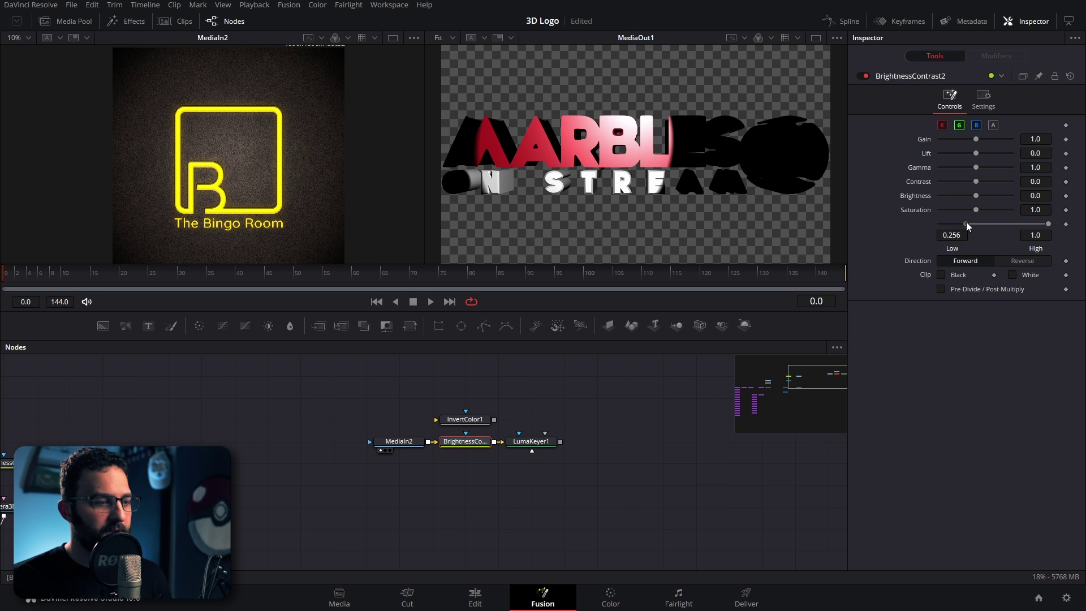
key(1)
drag(966, 224, 1022, 222)
scroll(320, 192, up, 2)
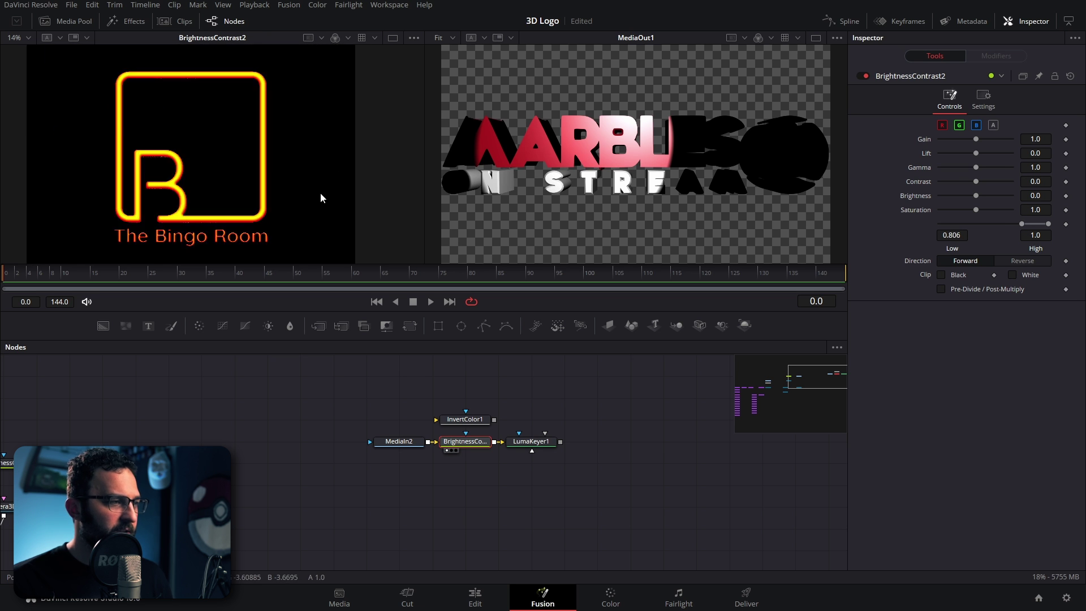
scroll(322, 199, left, 3)
scroll(178, 148, up, 2)
scroll(294, 144, right, 3)
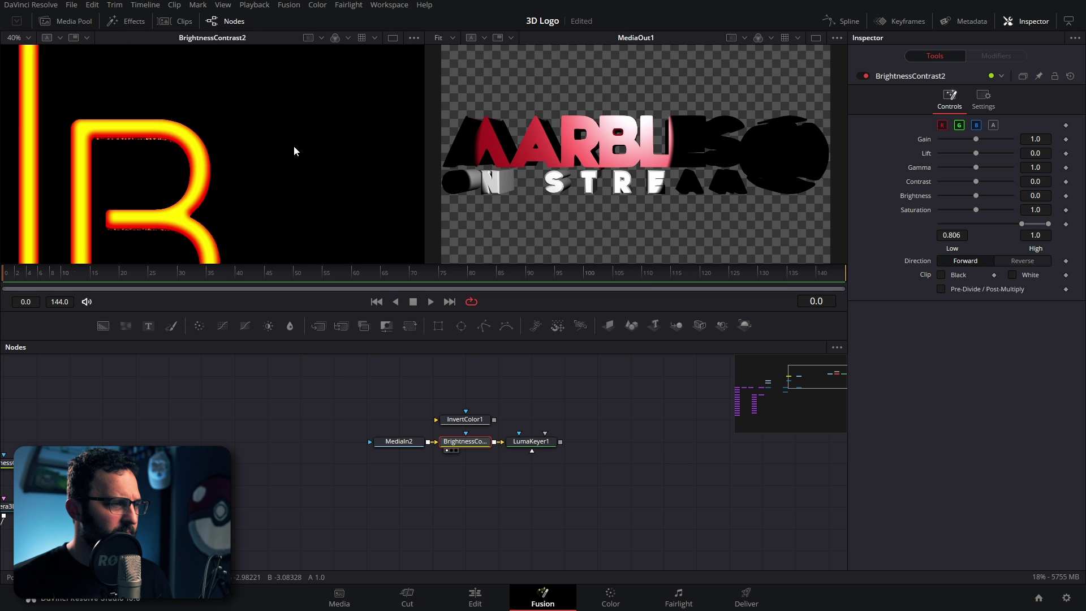
scroll(230, 141, down, 2)
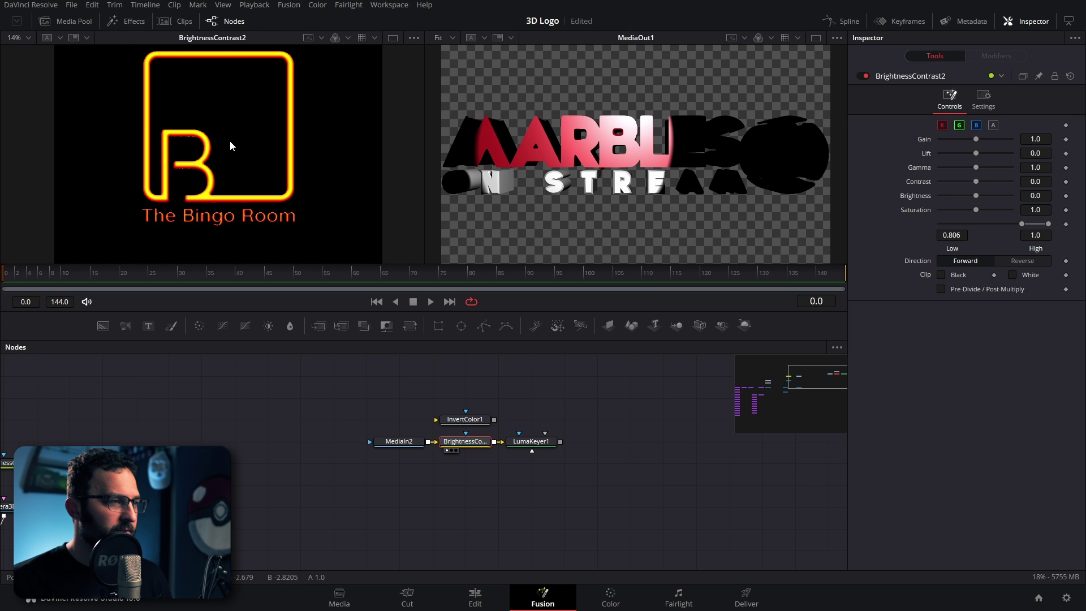
scroll(231, 145, up, 1)
- Show LumaKeyer1 in the first viewer, lower its High threshold to make the logo opaque, and reduce the BrightnessContrast2 Low level slightly
click(529, 442)
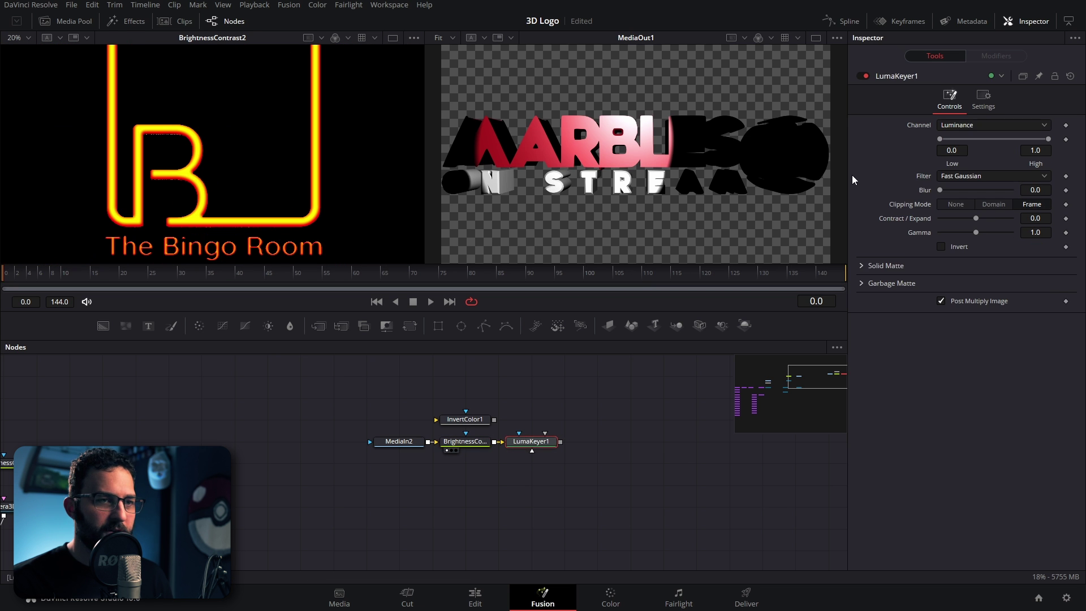
key(1)
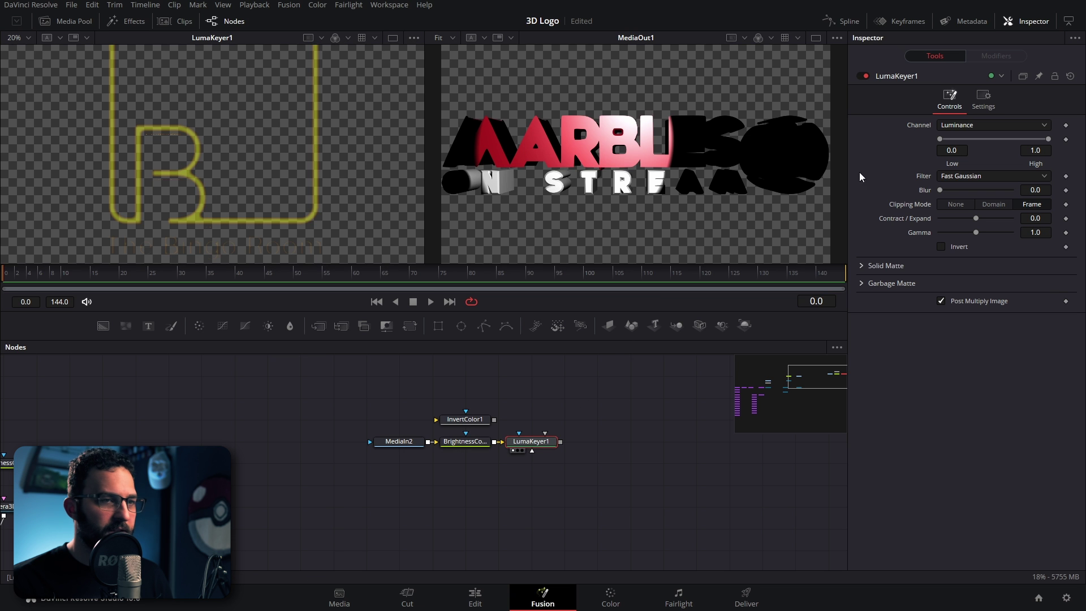
drag(1050, 140, 955, 138)
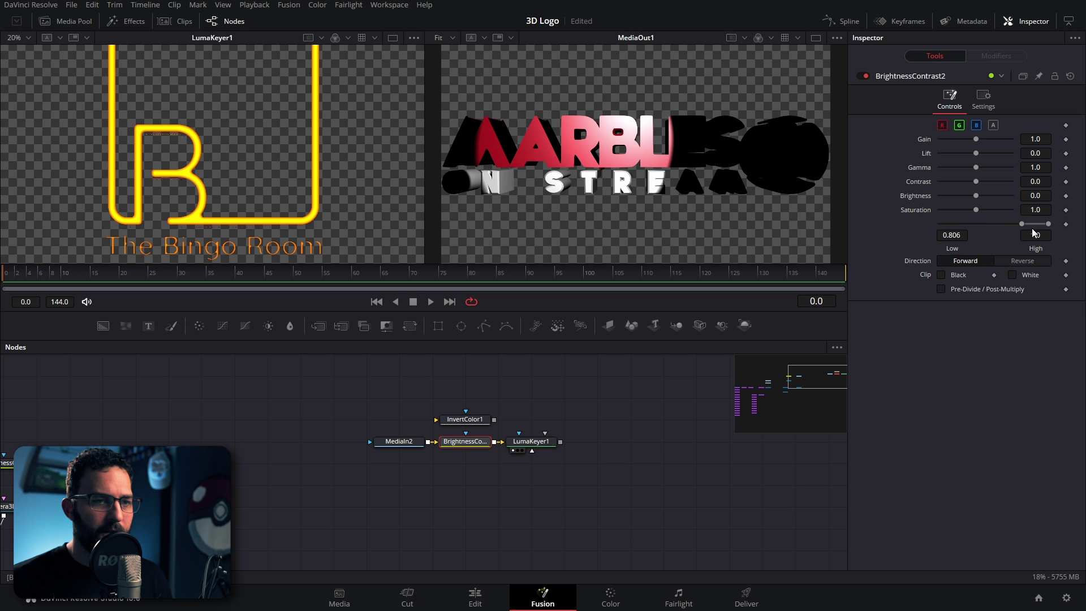
drag(1023, 223, 1002, 226)
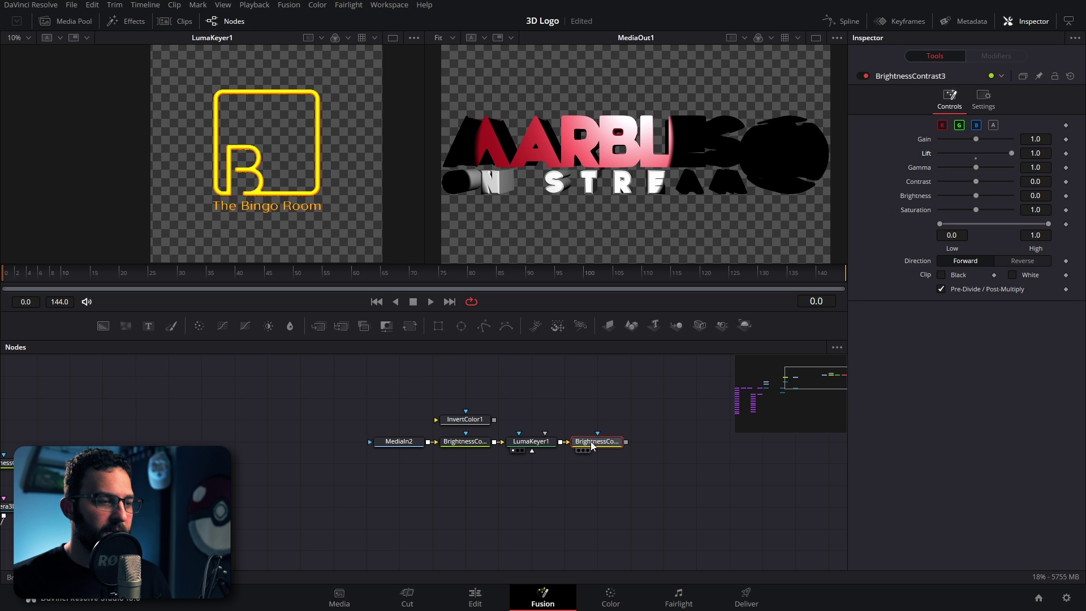
- Show BrightnessContrast3 in the first viewer and export its white logo as a vector with the VectorSnapshot script
key(1)
scroll(241, 133, up, 5)
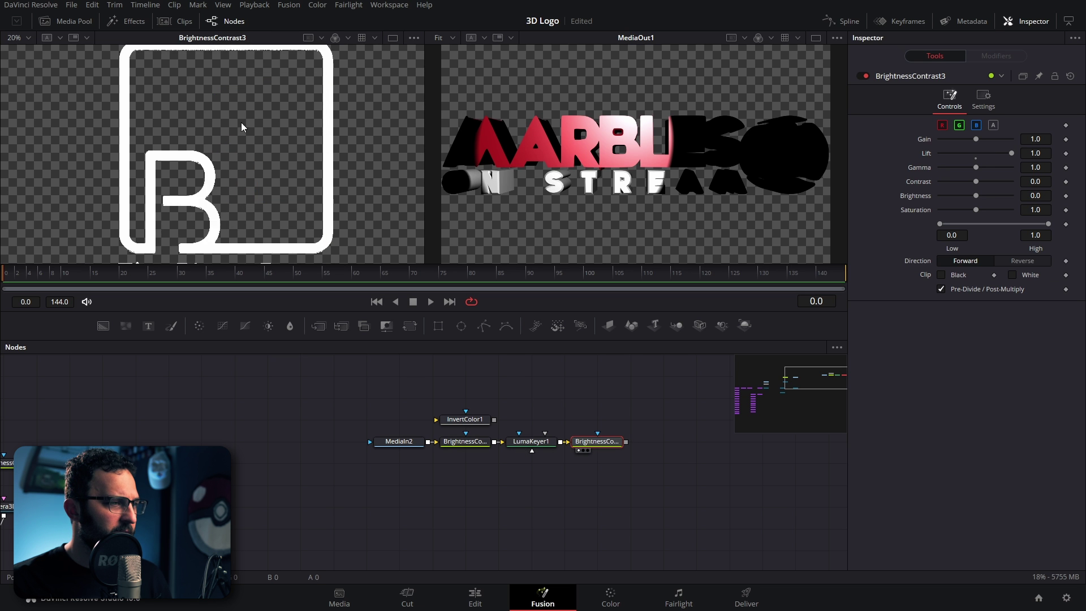
scroll(261, 134, down, 2)
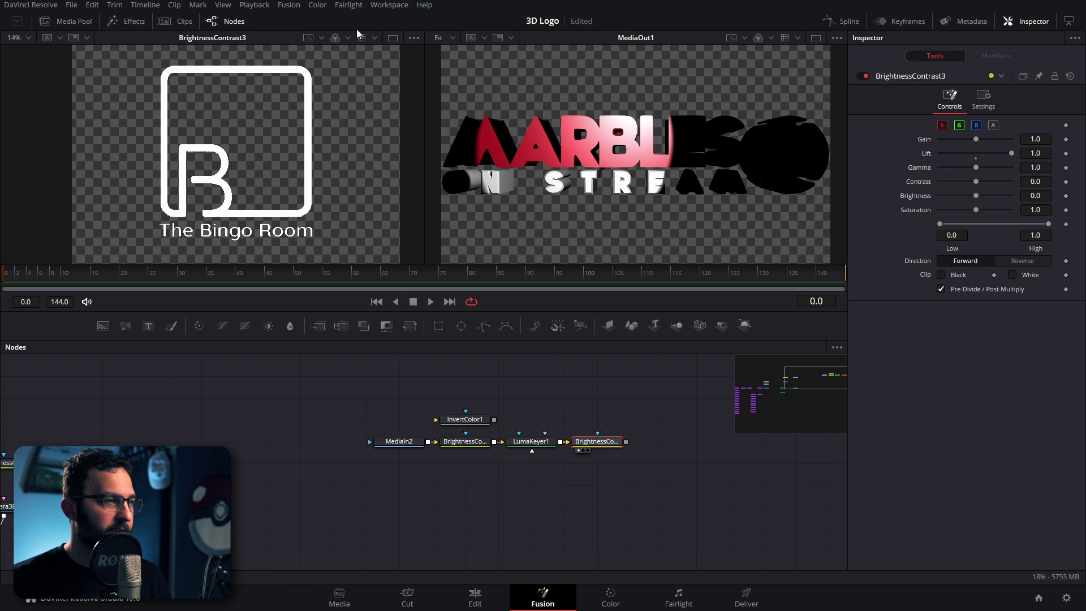
click(390, 5)
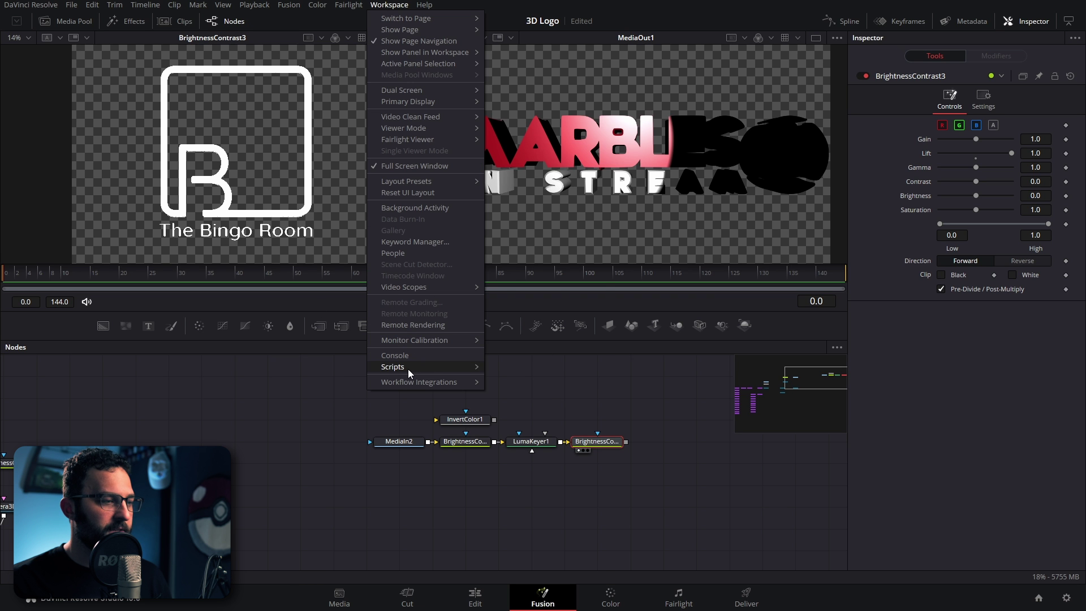
mouse_move(408, 369)
mouse_move(537, 342)
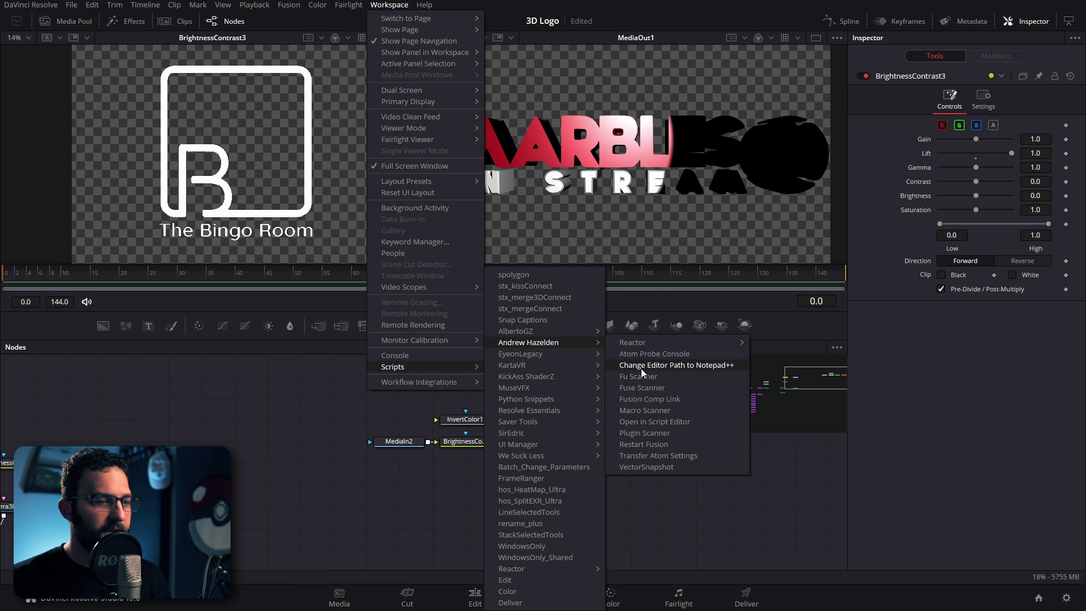
click(650, 468)
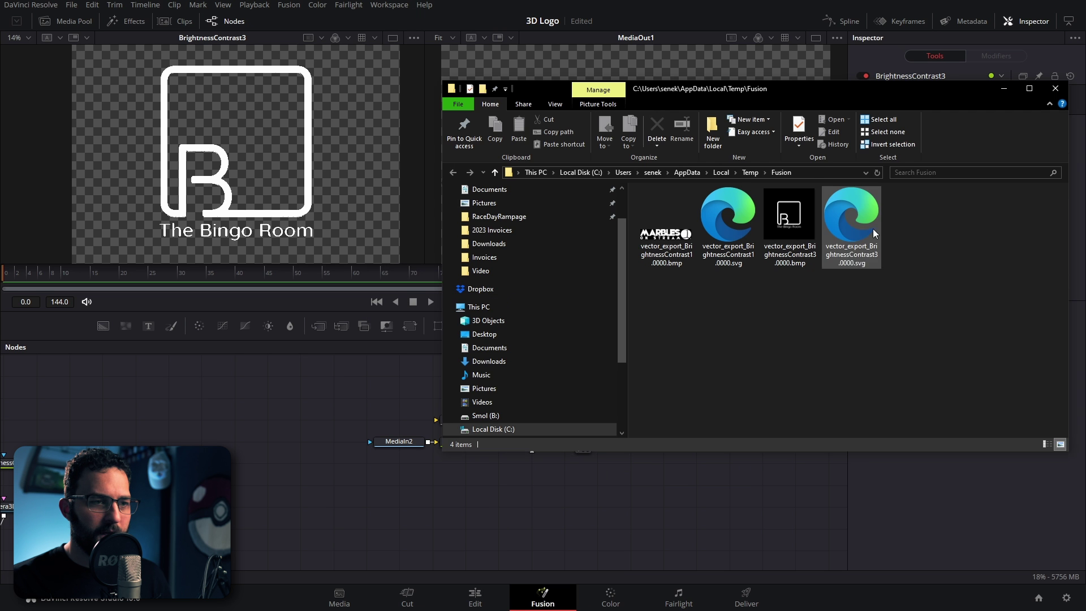
click(533, 514)
- Try importing the vector_export_BrightnessContrast3.0000 SVG into the composition, and delete the imported group
click(378, 6)
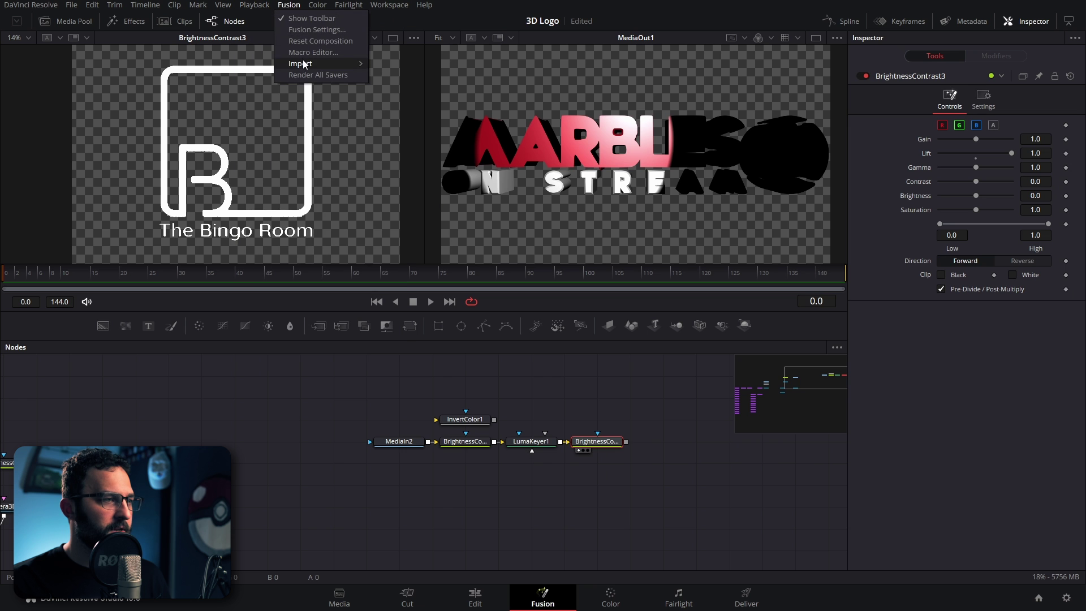
mouse_move(303, 60)
click(398, 107)
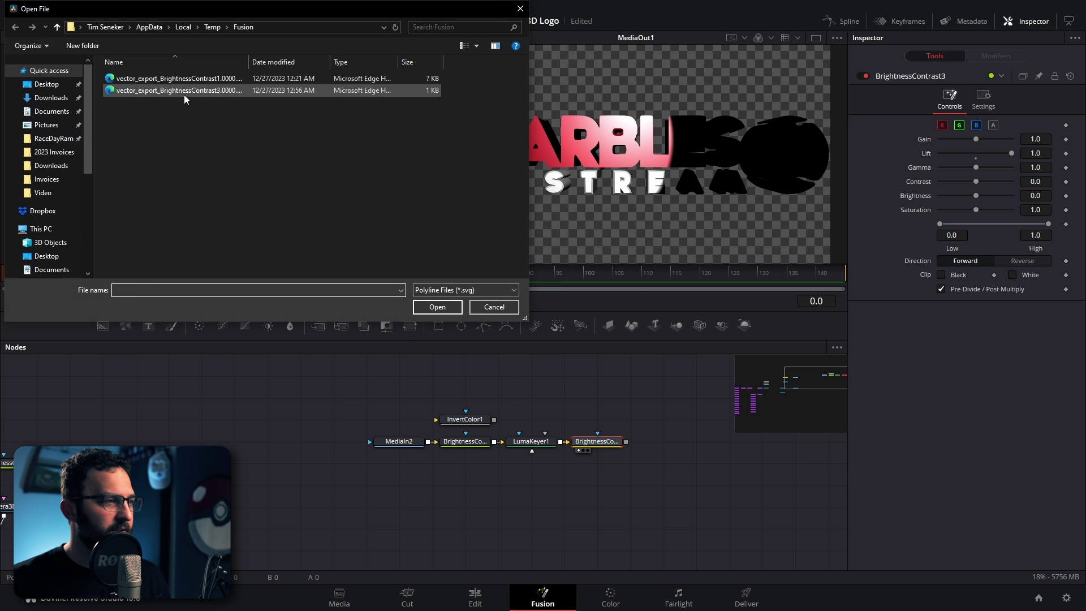
click(185, 91)
click(427, 307)
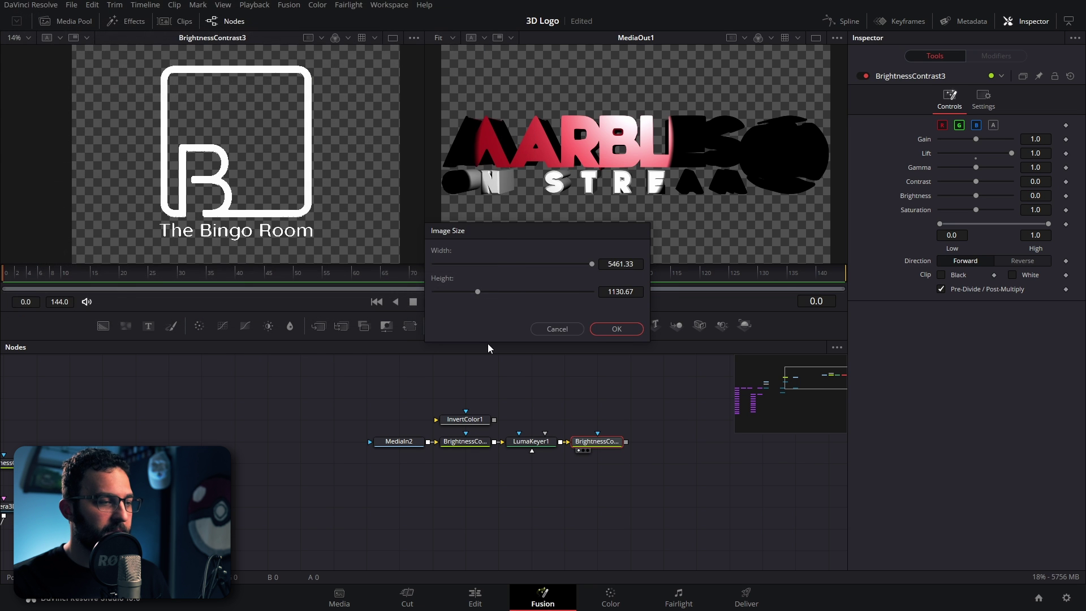
key(Return)
drag(57, 376, 256, 104)
scroll(256, 104, down, 2)
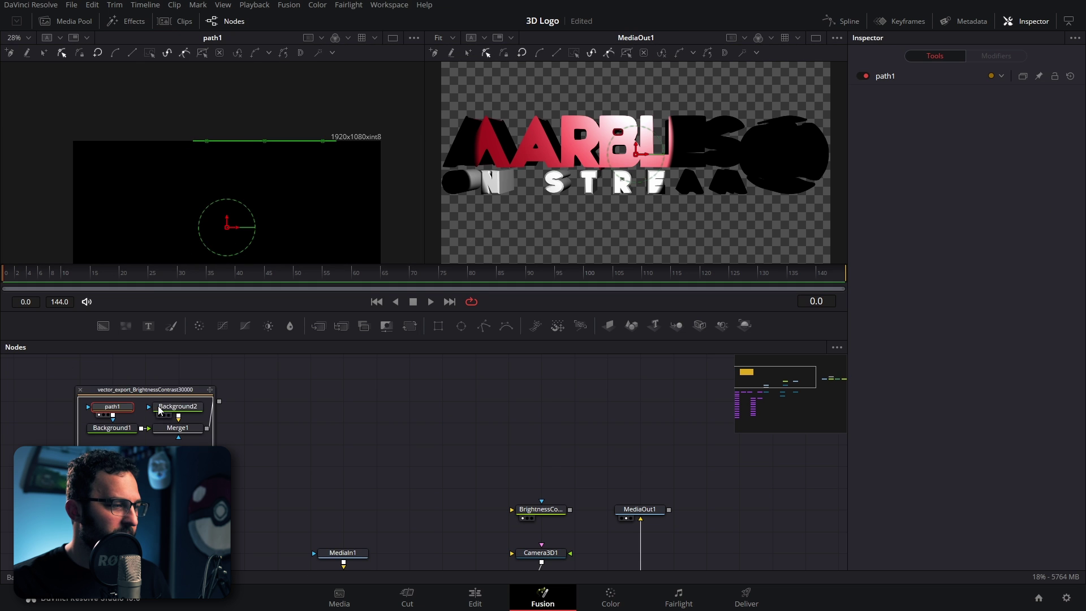
drag(123, 374, 171, 453)
key(Delete)
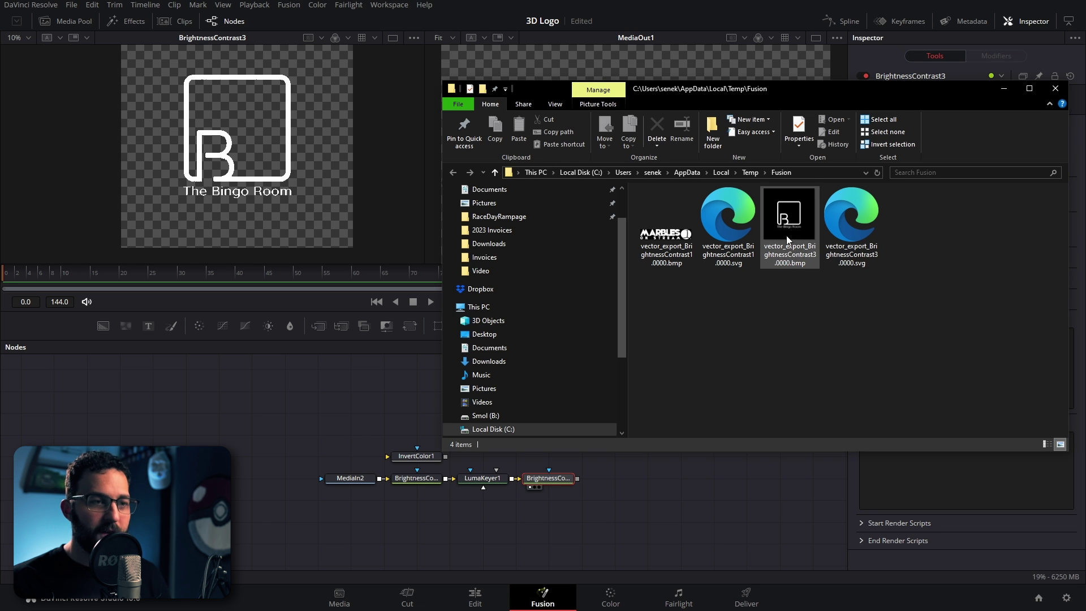
- Bring vector_export_BrightnessContrast3.0000.bmp from the export folder into the node graph and show it in the first viewer
click(788, 214)
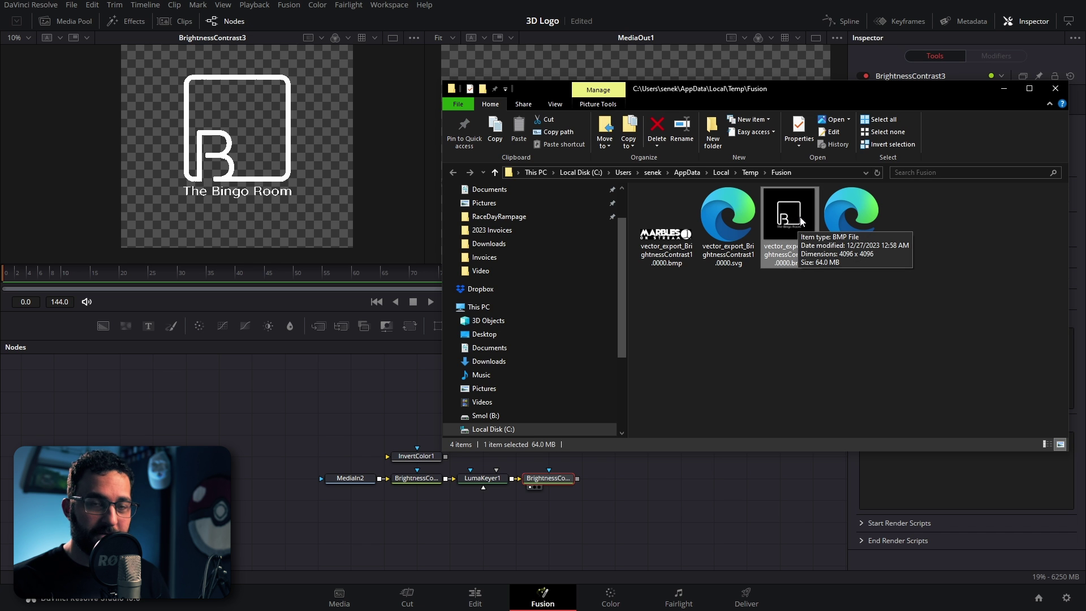
drag(800, 220, 296, 425)
key(1)
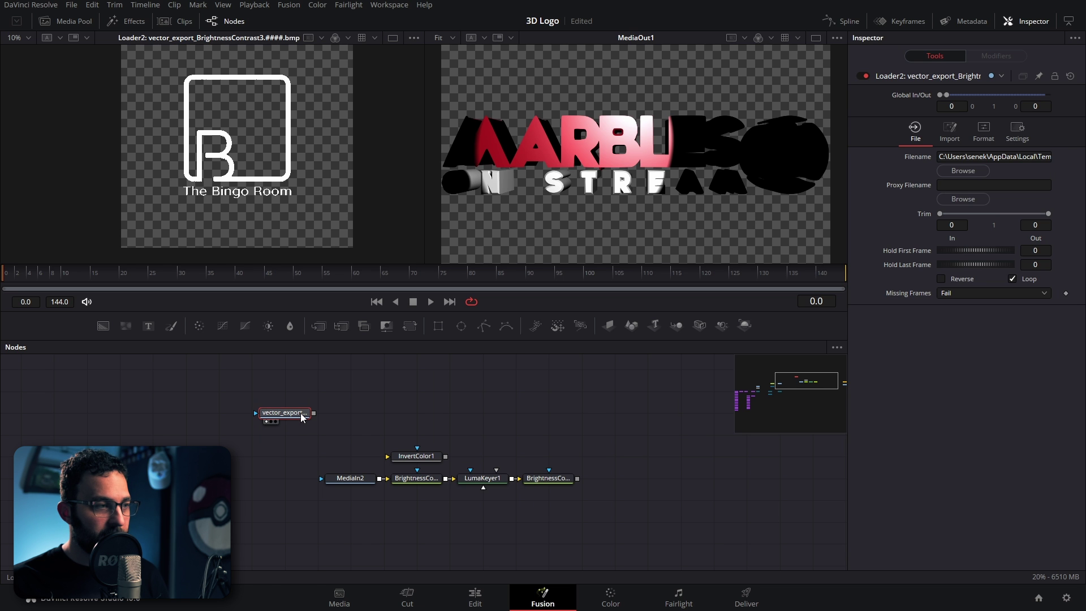
- Export the loaded BMP node as a vector with the VectorSnapshot script and return to the composition
click(385, 6)
mouse_move(407, 368)
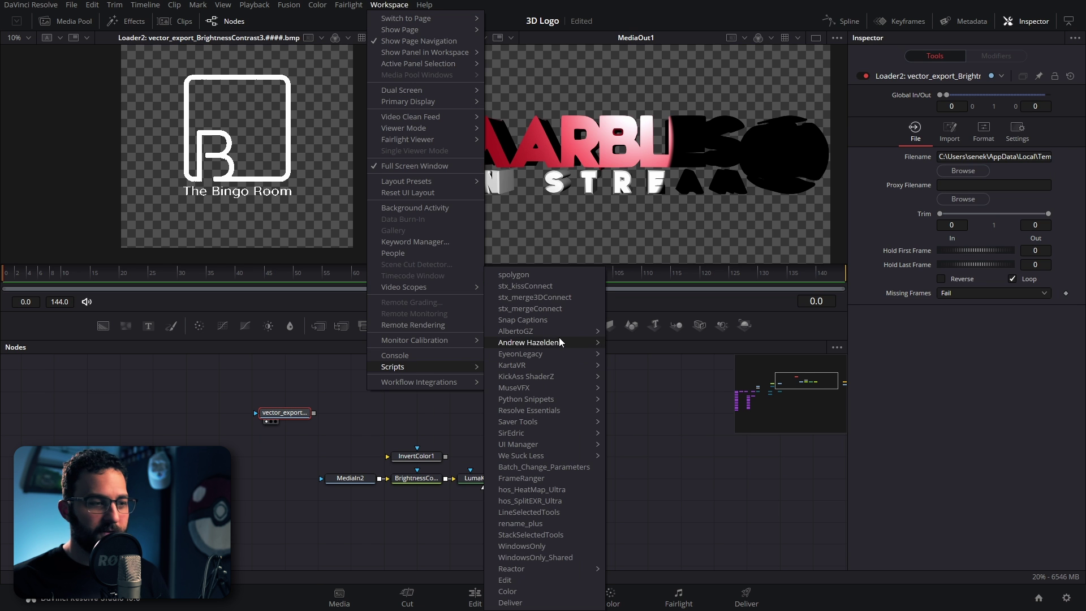
mouse_move(559, 339)
click(645, 466)
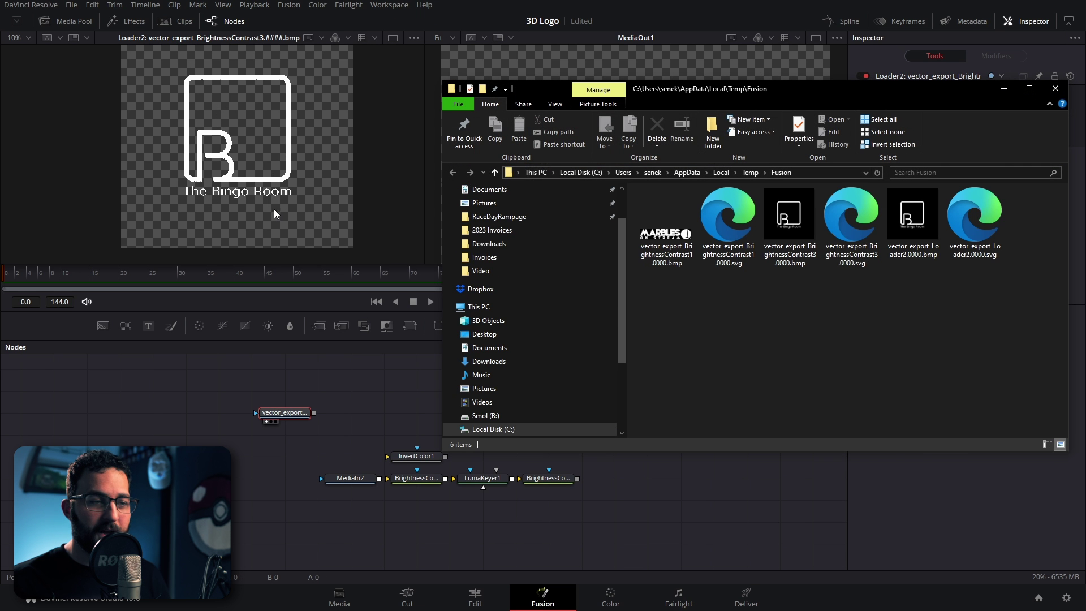
click(731, 508)
- Import vector_export_Loader2.0000.svg into the composition at the default image size and show the imported group in the first viewer
click(292, 6)
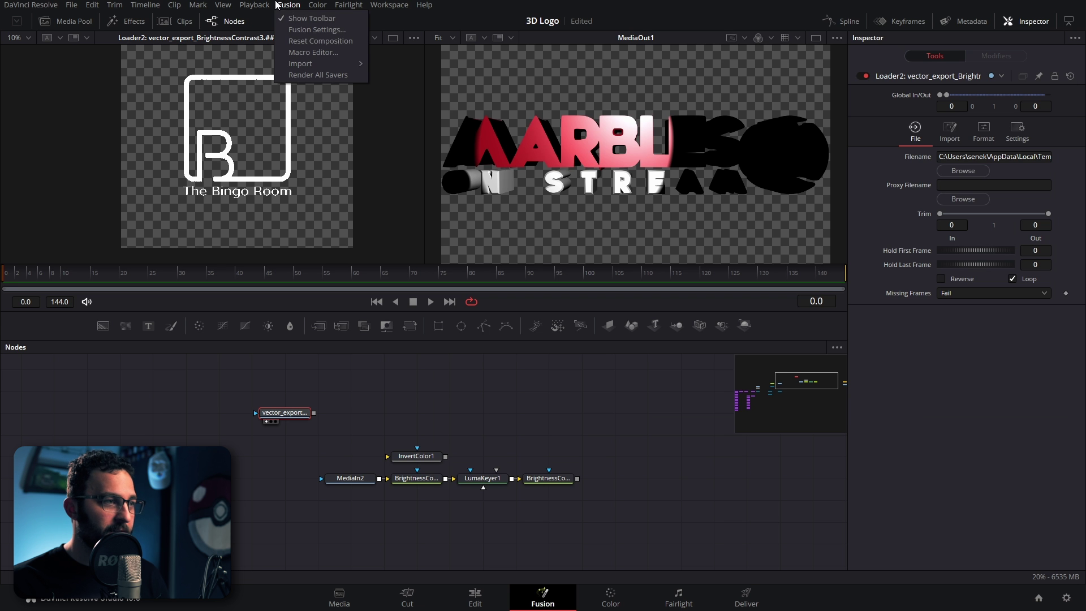
mouse_move(306, 66)
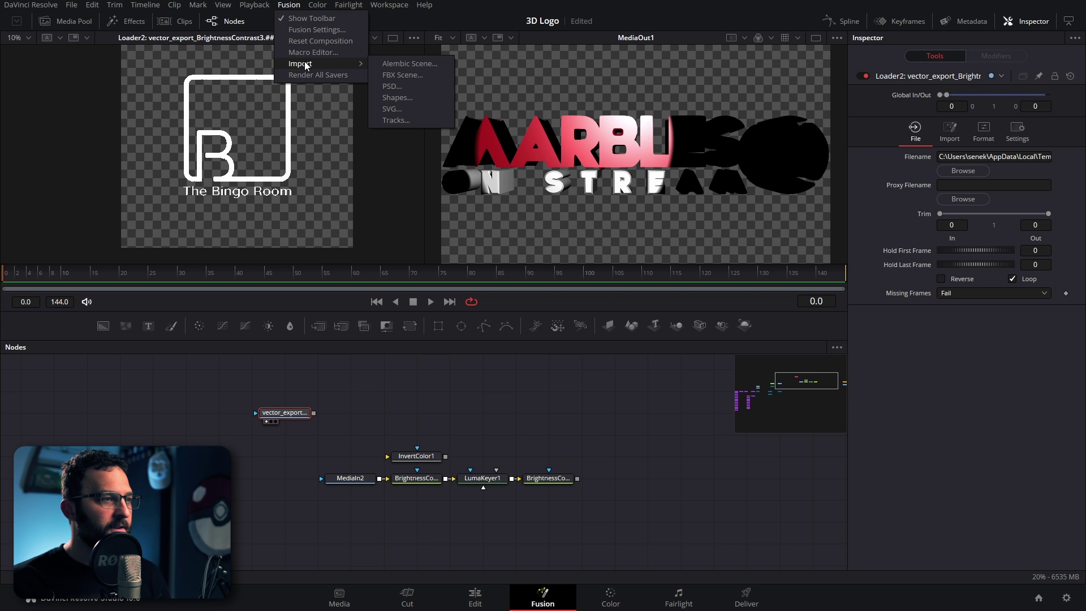
click(398, 107)
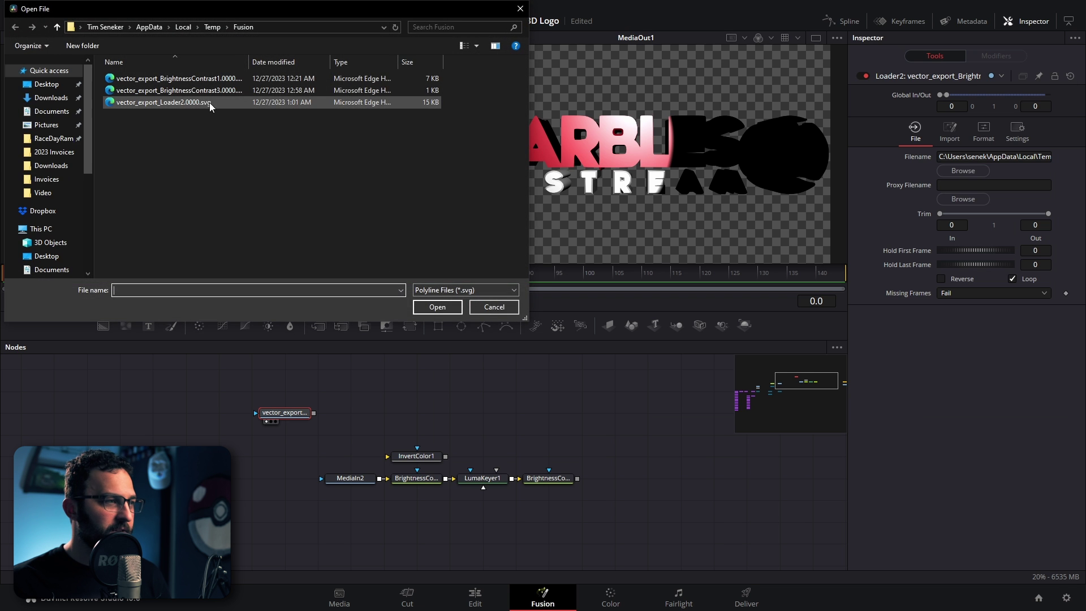
click(155, 103)
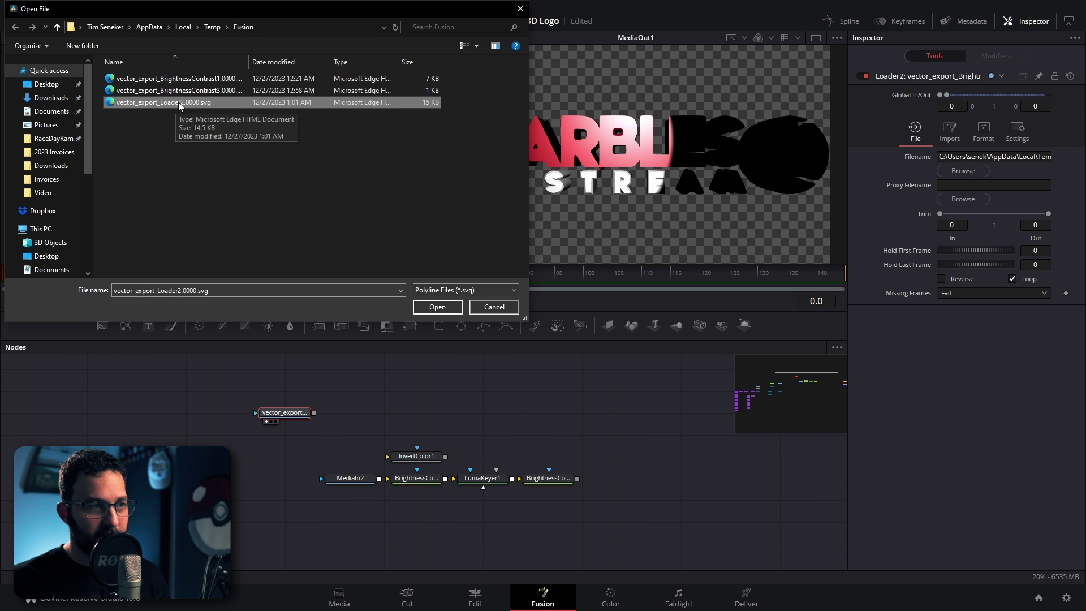
click(440, 308)
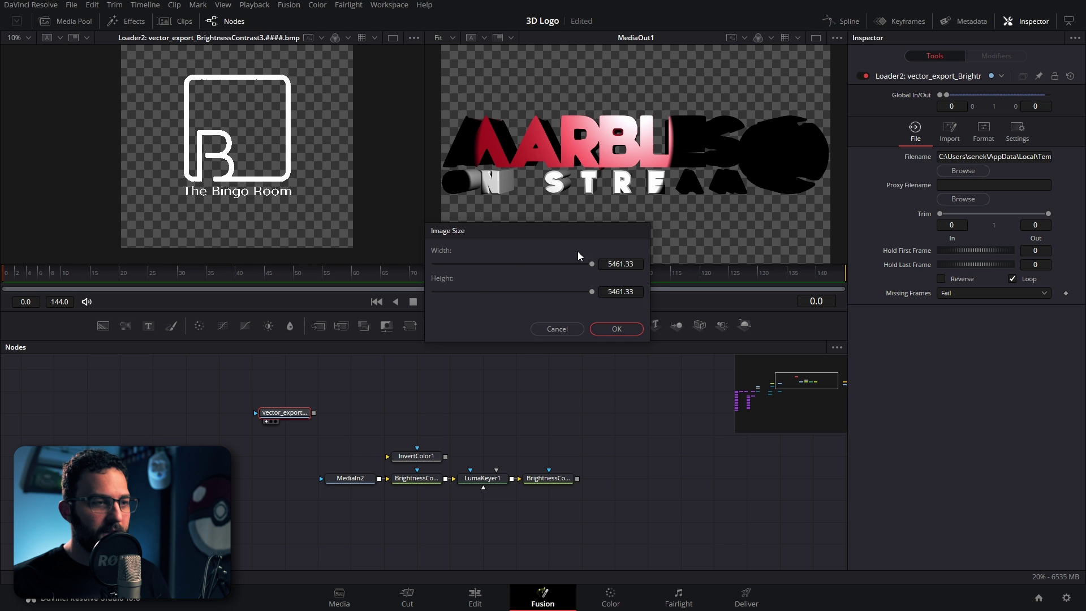
click(617, 328)
drag(66, 381, 301, 385)
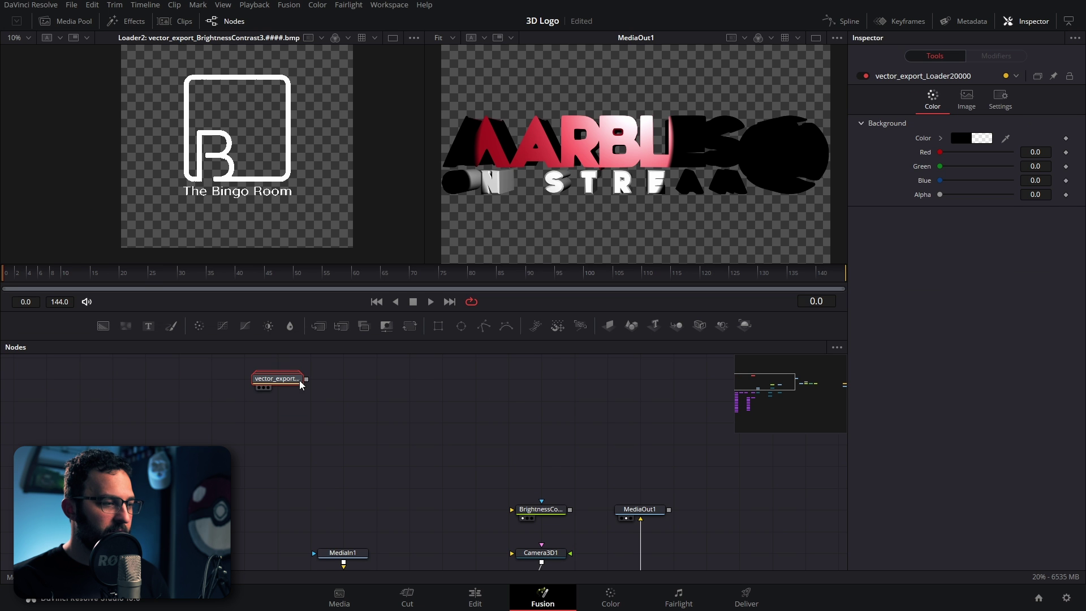
key(1)
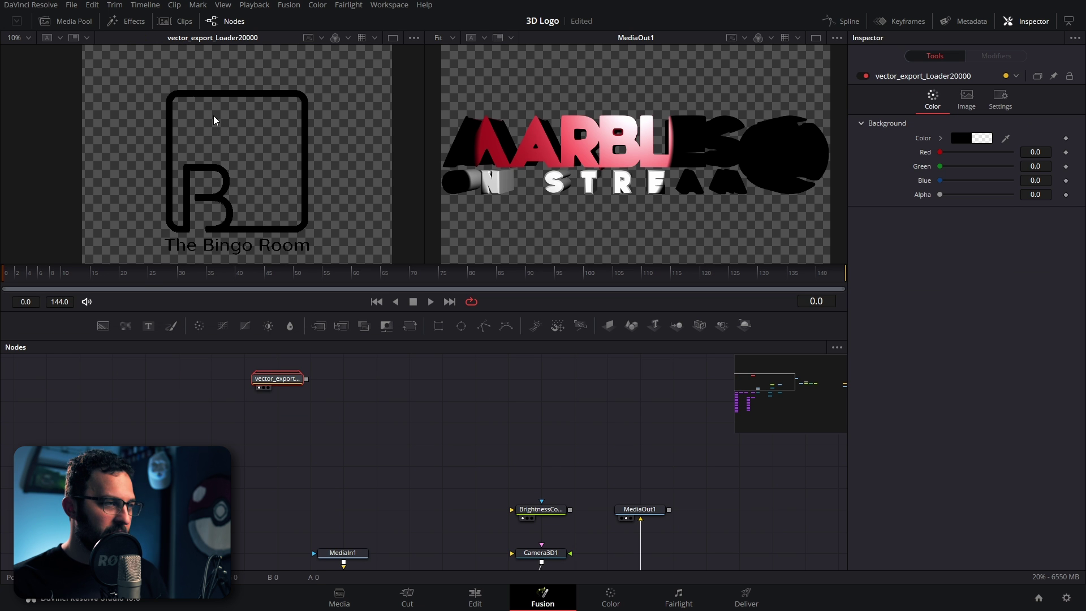
scroll(295, 168, down, 2)
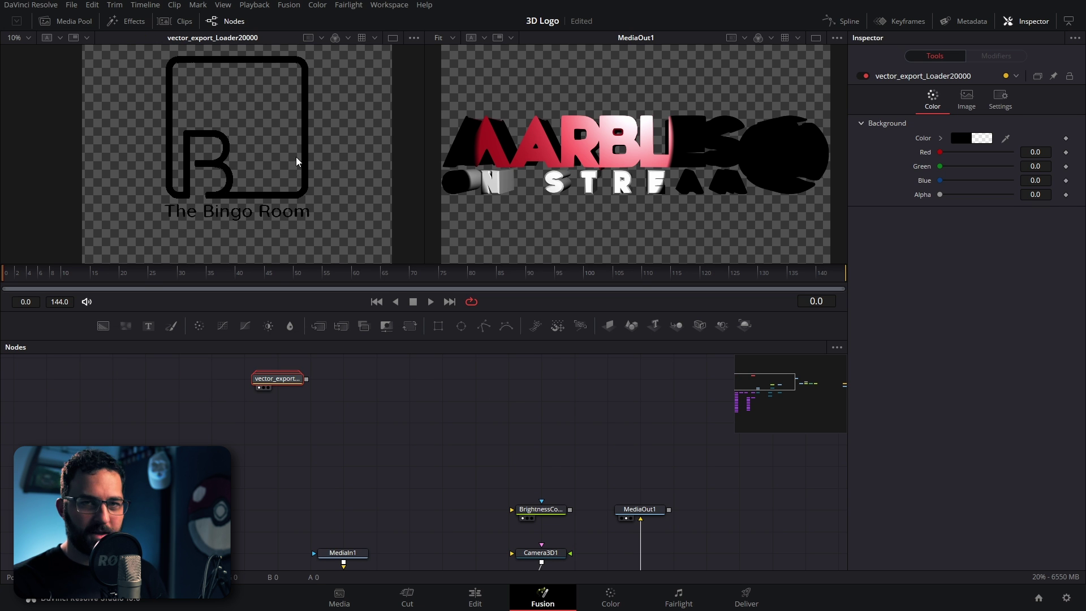
- Open the imported vector group and examine which parts of the Bingo Room logo its path nodes trace
double_click(294, 379)
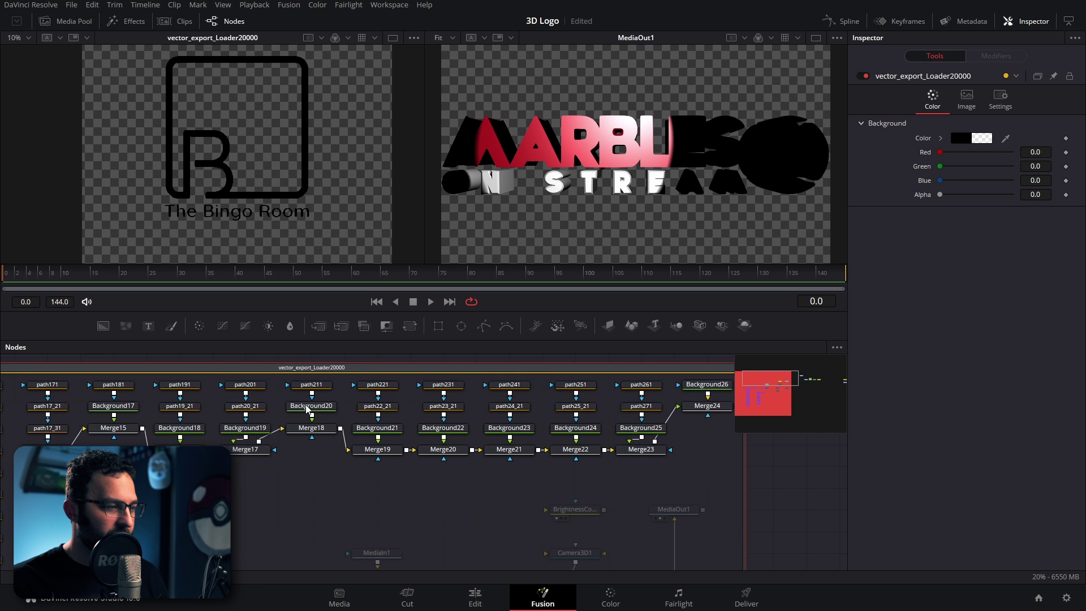
scroll(287, 413, down, 3)
scroll(300, 435, down, 3)
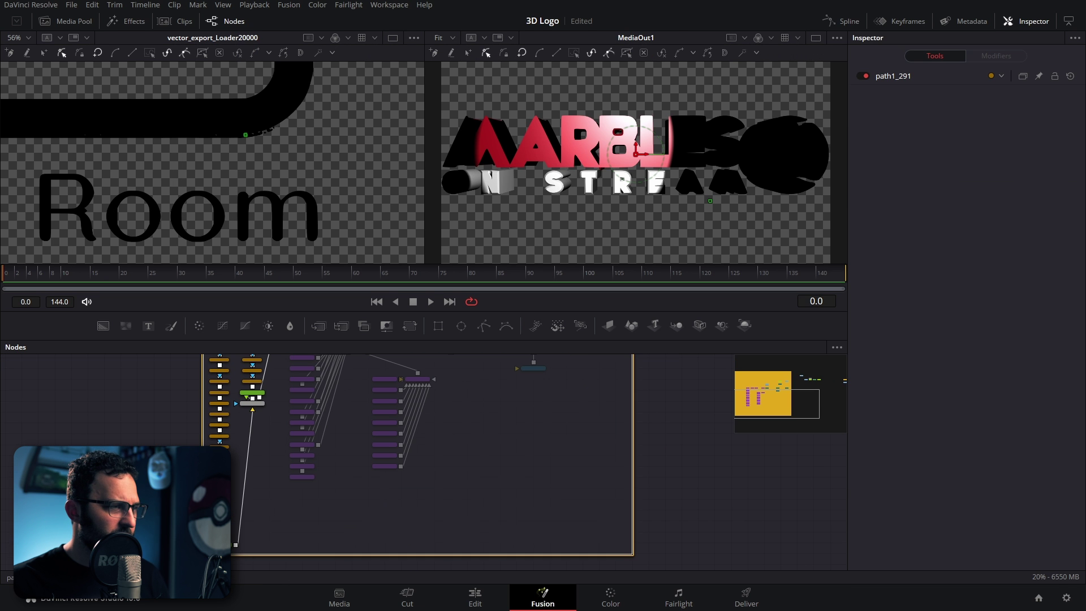
drag(253, 543, 226, 450)
scroll(165, 157, left, 3)
scroll(166, 157, up, 2)
scroll(166, 160, down, 5)
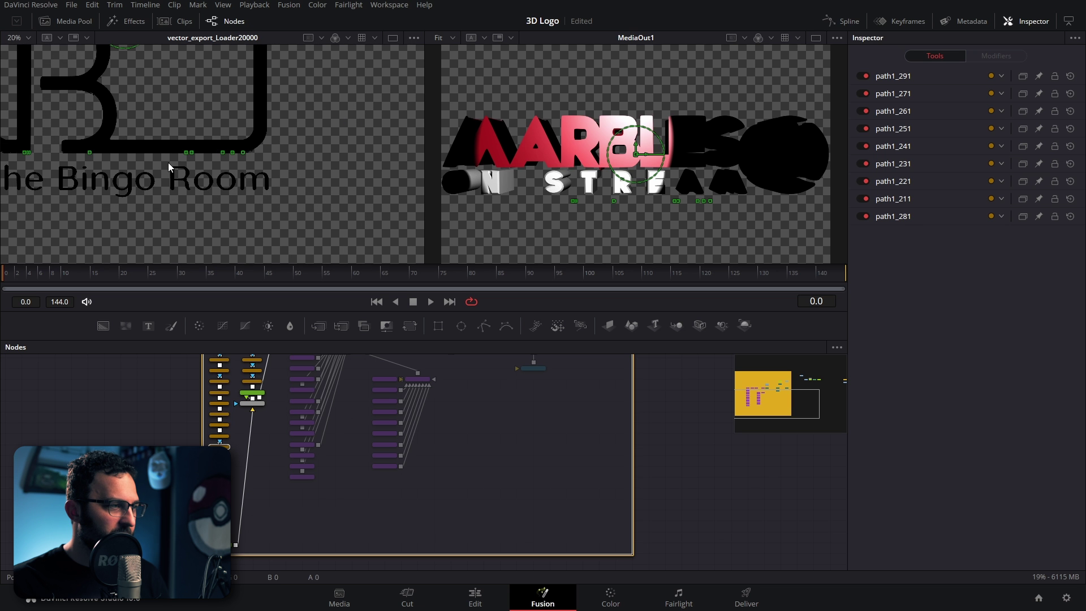
scroll(156, 147, up, 3)
scroll(156, 147, down, 3)
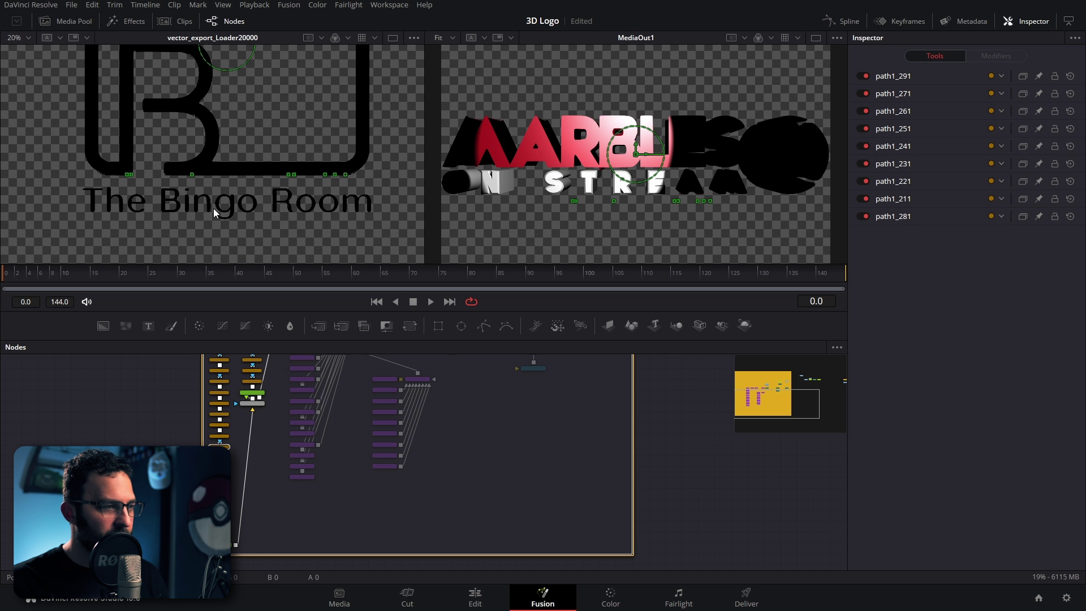
scroll(252, 498, down, 2)
- Review the LumaKeyer1 and BrightnessContrast3 nodes that isolate the logo from its background
drag(731, 407, 601, 440)
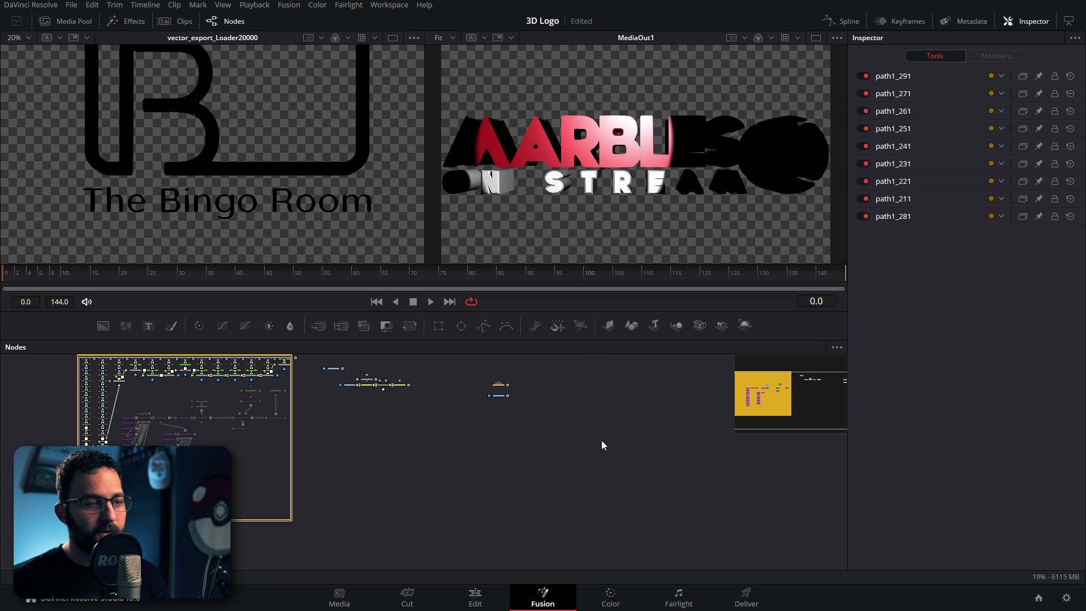
scroll(463, 388, up, 3)
scroll(390, 392, up, 3)
drag(306, 409, 661, 491)
click(445, 444)
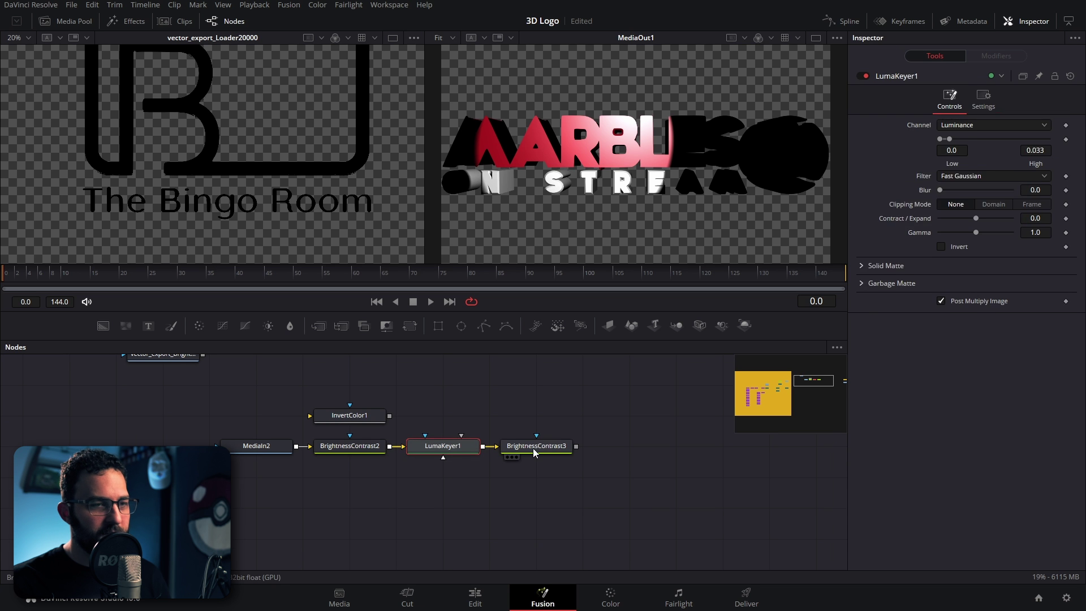
click(534, 448)
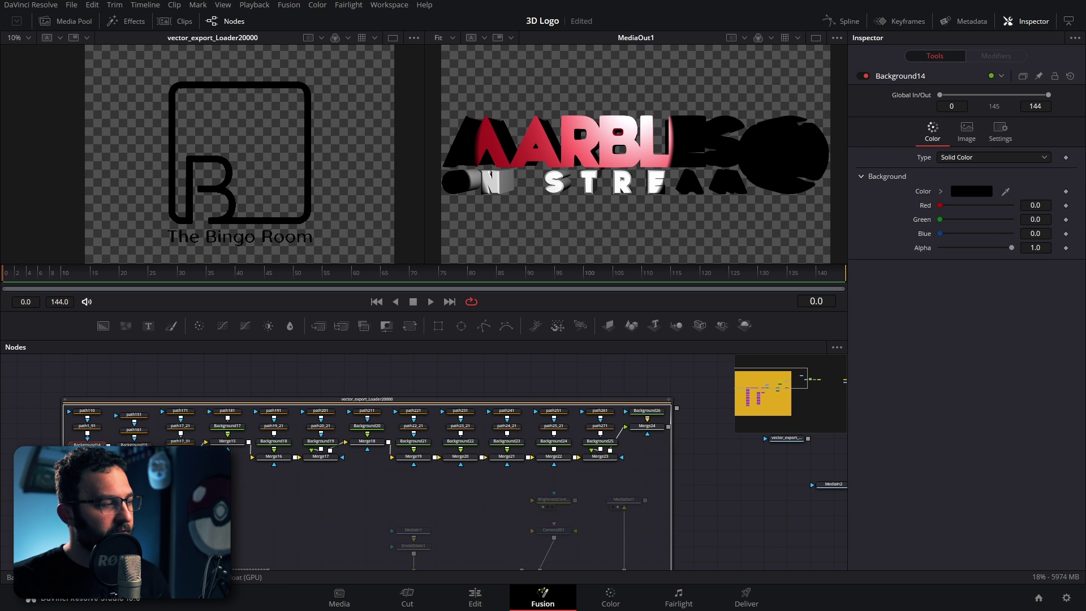
- Delete the Background and Merge nodes inside the imported vector group, keeping only its path nodes
drag(114, 412, 648, 419)
key(Delete)
click(385, 401)
scroll(384, 430, down, 1)
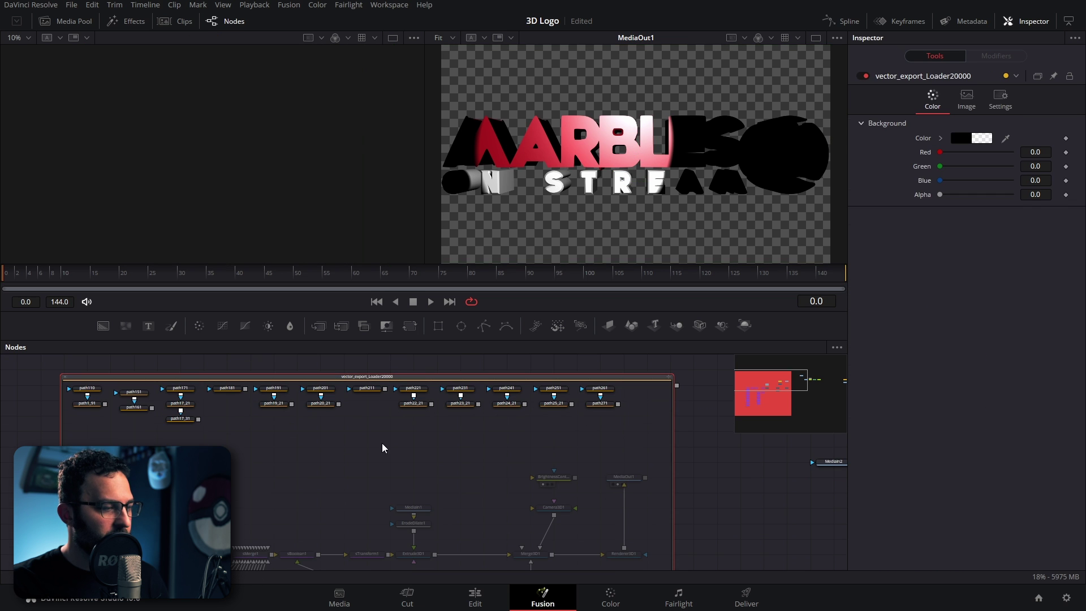
- Run the script that converts the group's path nodes into sPolygon shapes joined by a shape merge
click(389, 5)
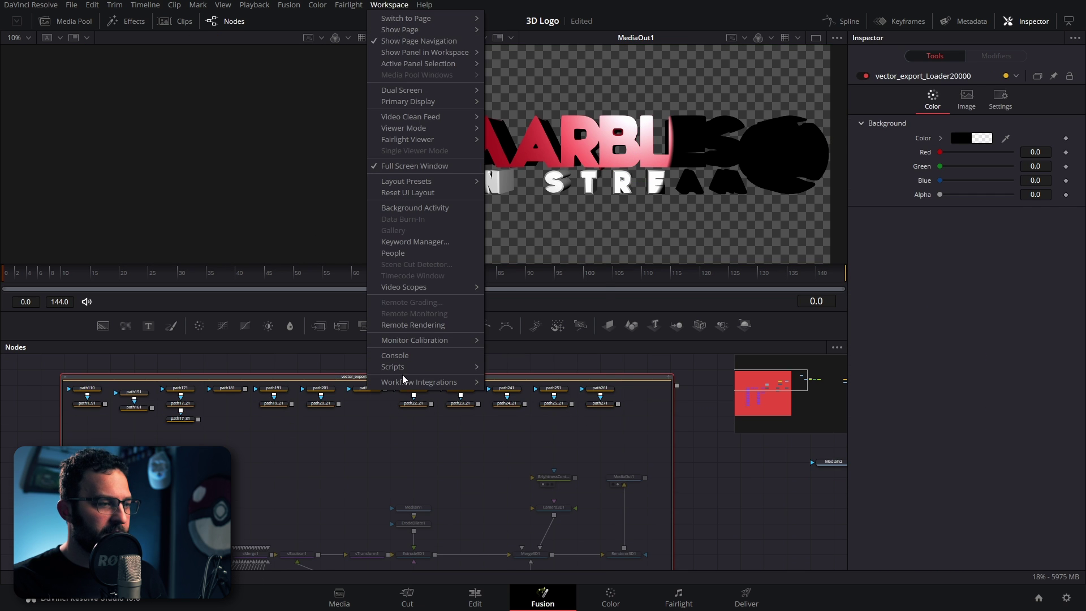
mouse_move(435, 367)
click(538, 276)
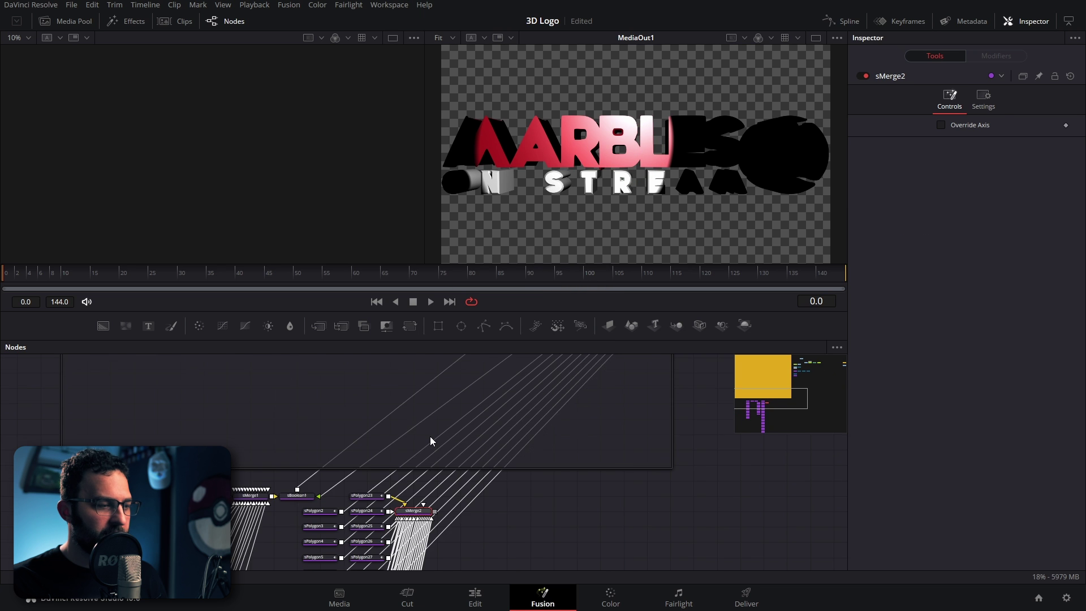
scroll(438, 430, down, 2)
scroll(437, 430, up, 1)
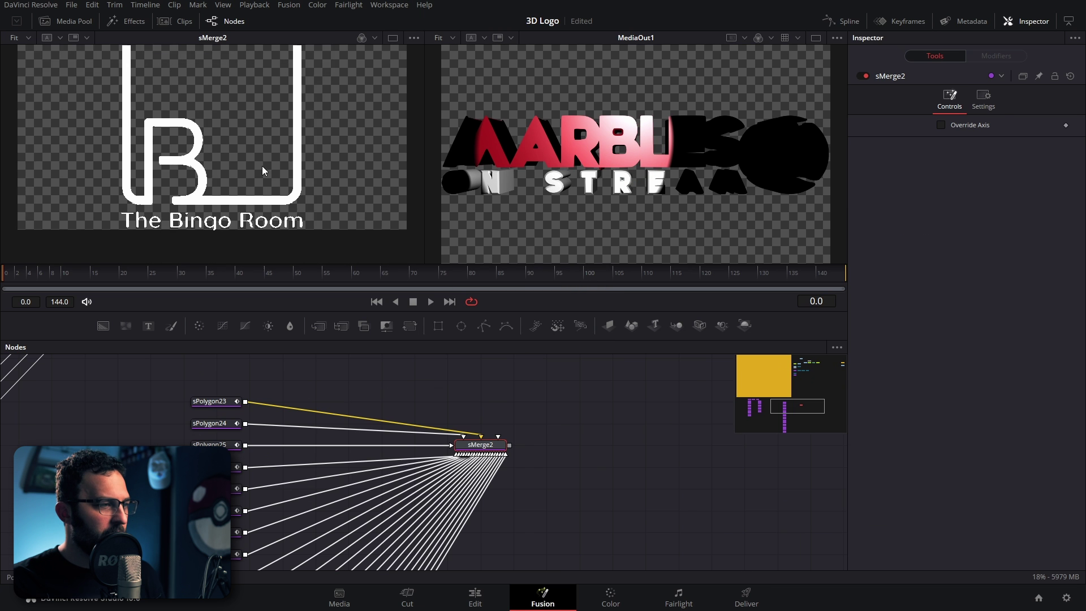
scroll(266, 127, down, 1)
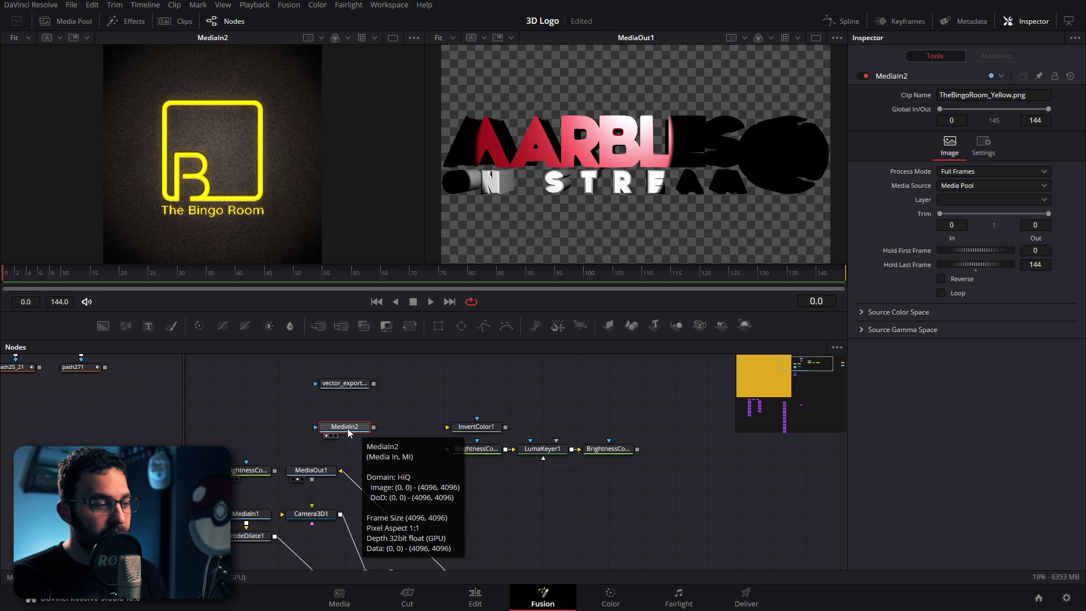
- Add an Erode/Dilate node with amount 0.01 to MediaIn2 and connect it to Extrude3D2's material input, showing Extrude3D2 in the first viewer
drag(362, 432, 367, 431)
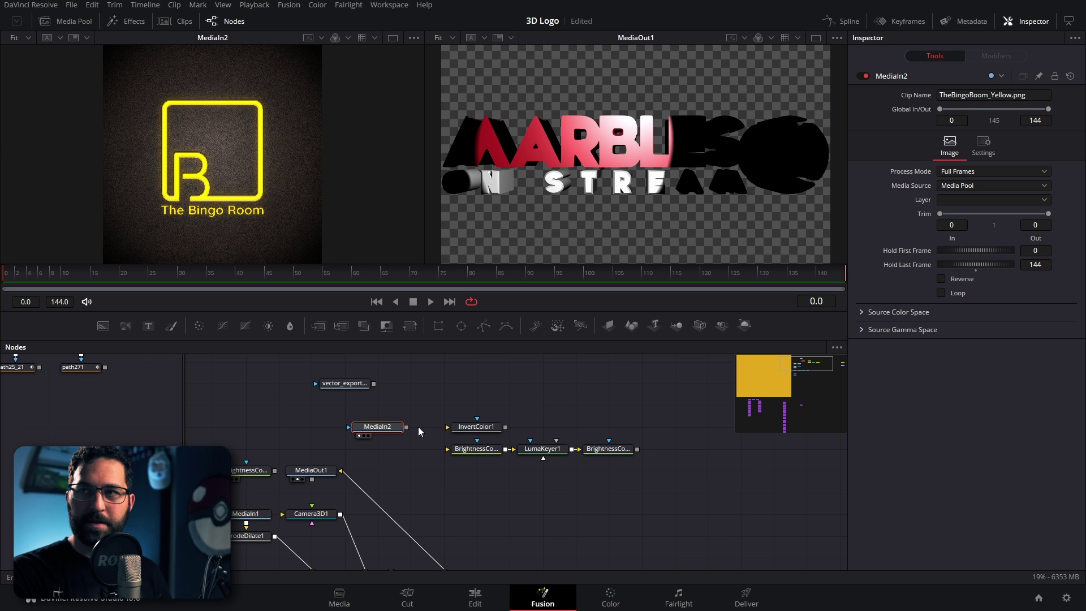
key(Return)
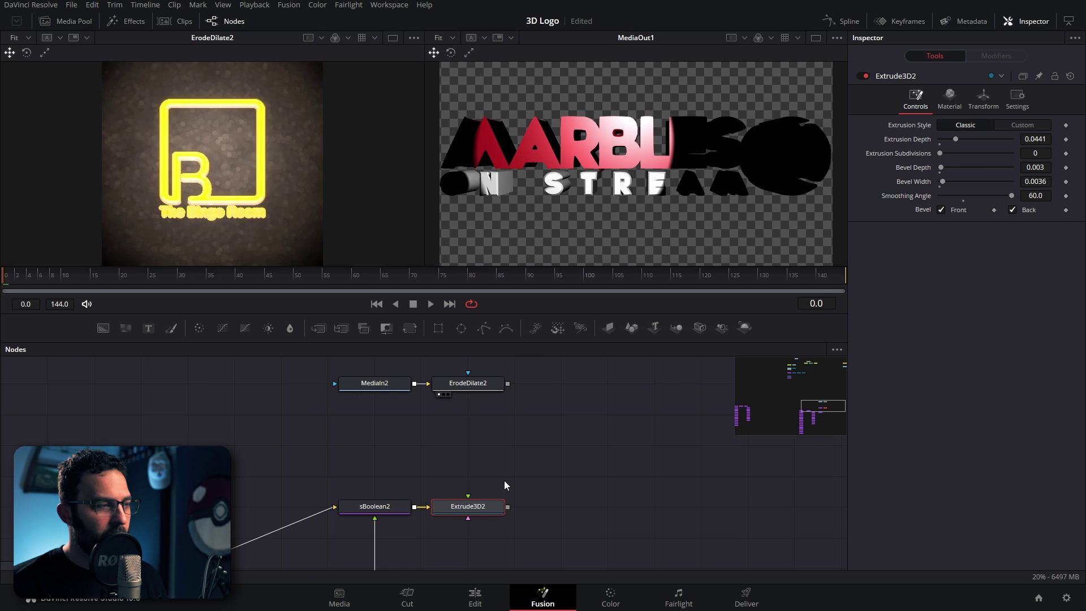
key(1)
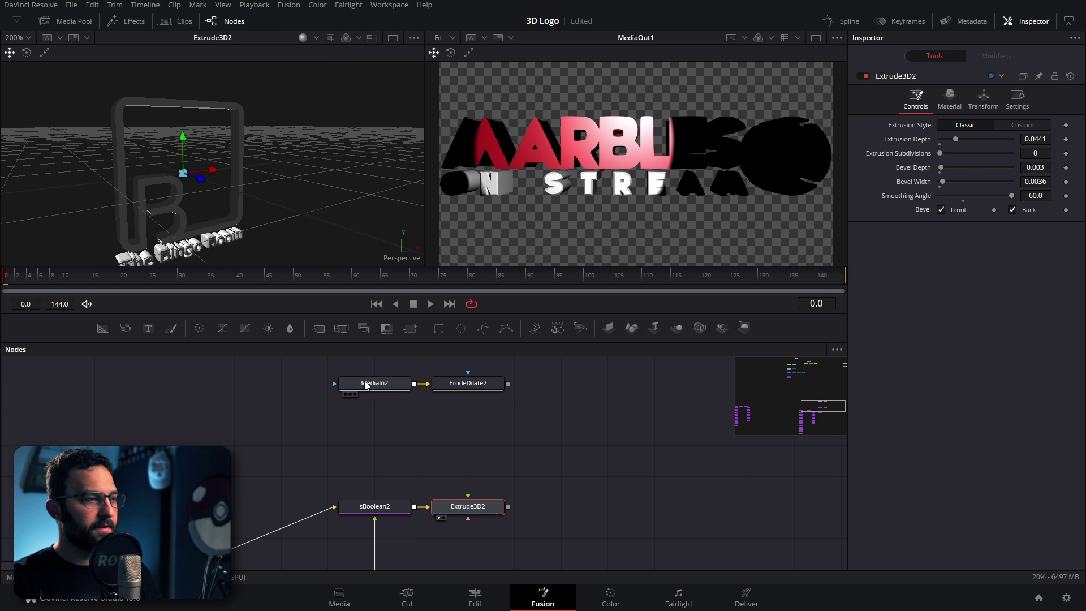
mouse_move(164, 191)
mouse_down()
mouse_move(254, 133)
mouse_move(181, 180)
mouse_up()
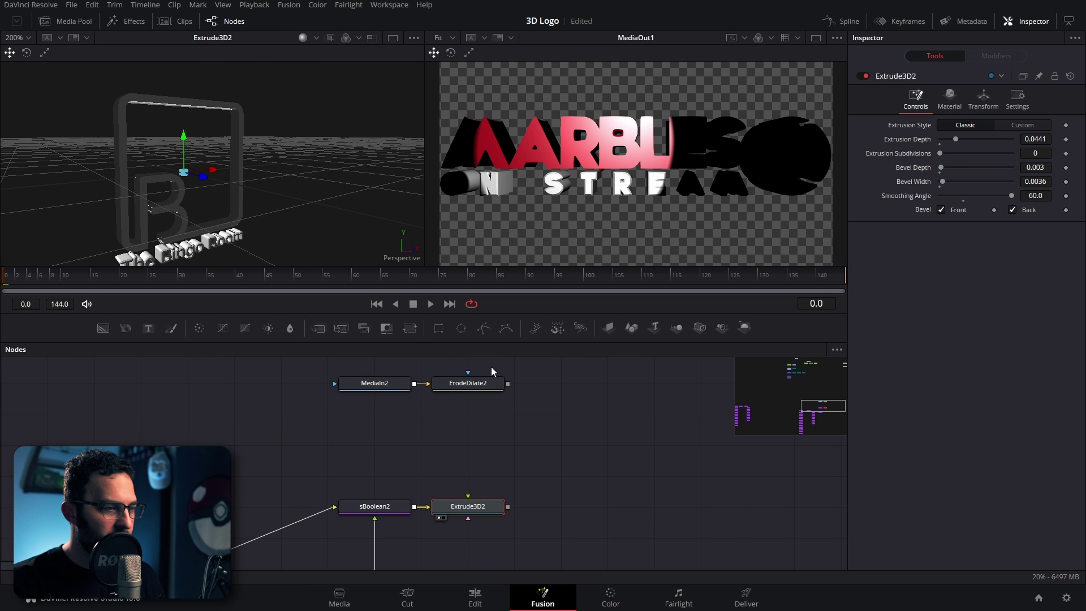
click(490, 383)
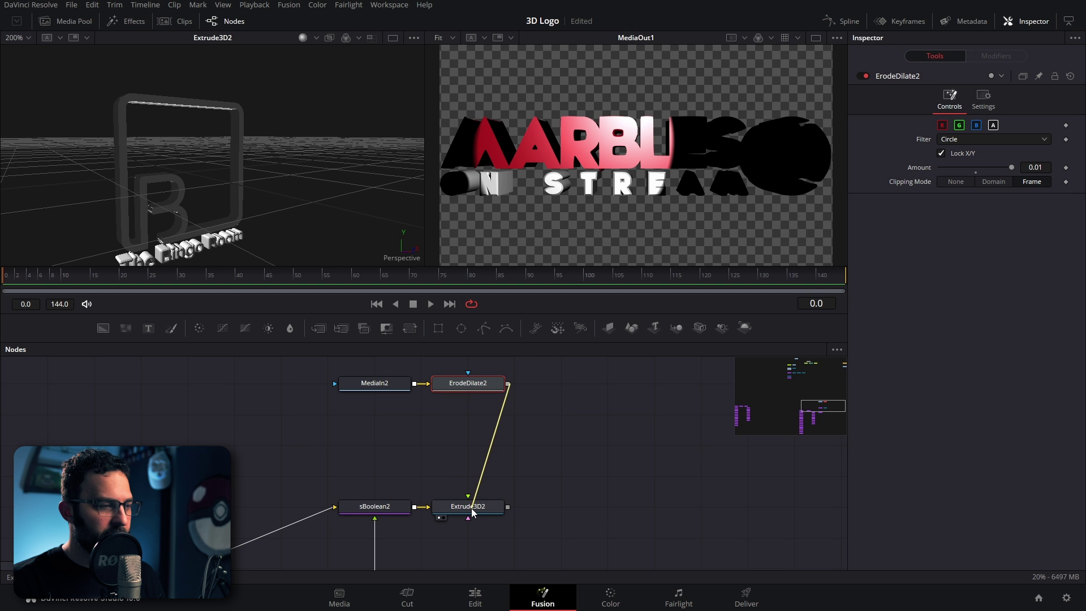
drag(472, 512, 468, 498)
drag(343, 188, 247, 154)
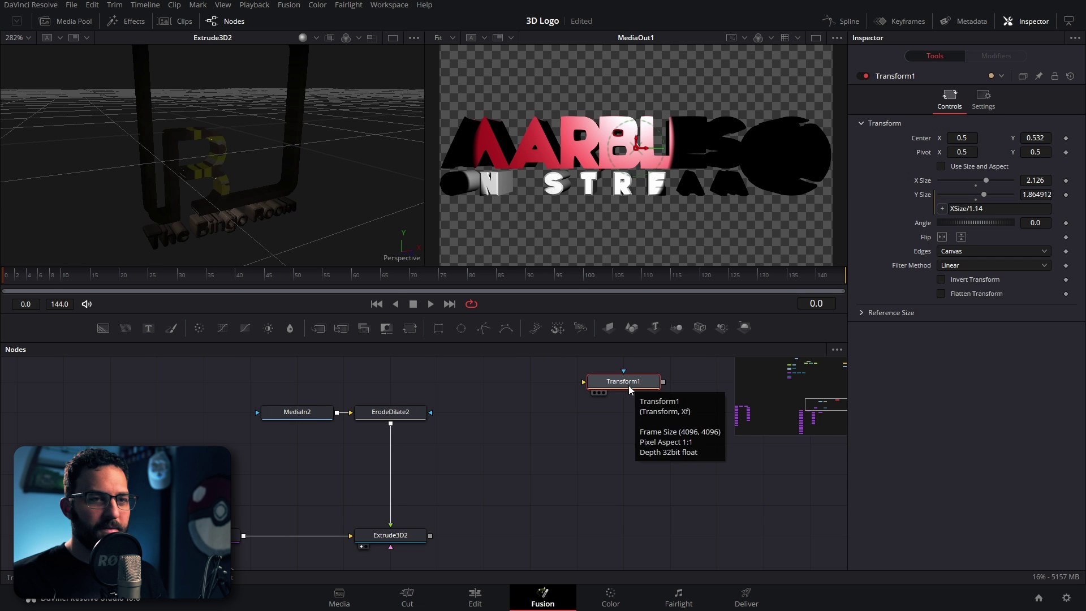
- Insert Transform1 into the connection between ErodeDilate2 and Extrude3D2
drag(630, 389, 583, 390)
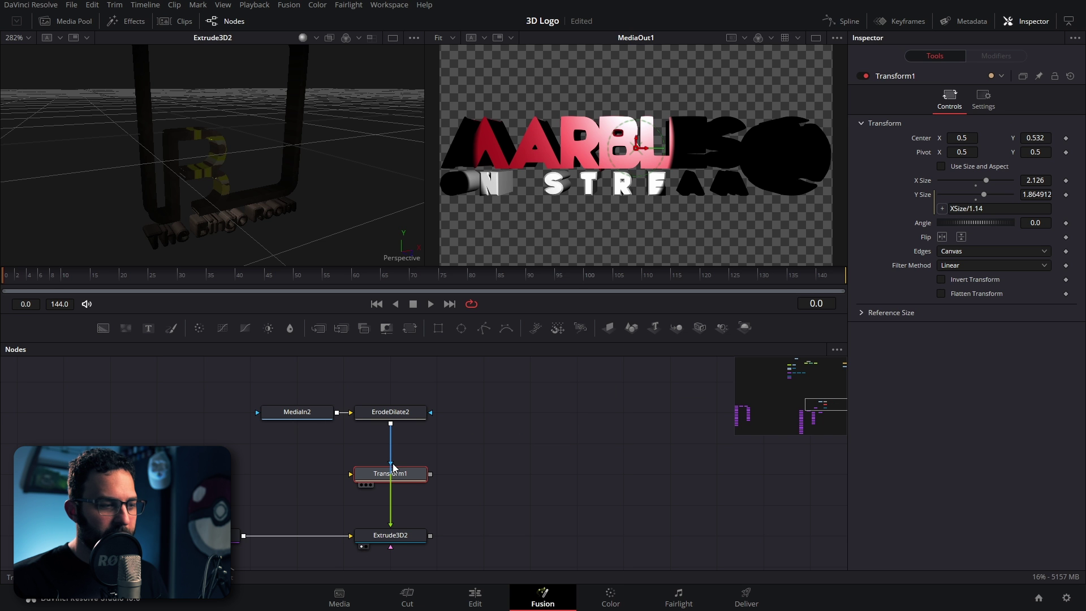